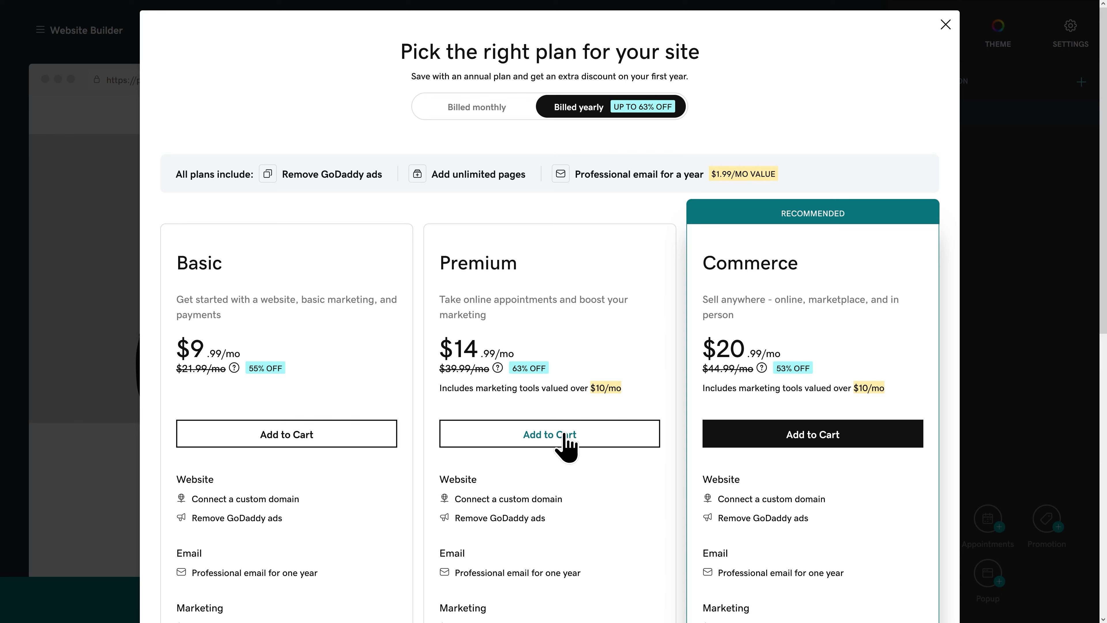
Dismiss the plan offer and open the template choices for adding a new page to the site navigation
click(945, 25)
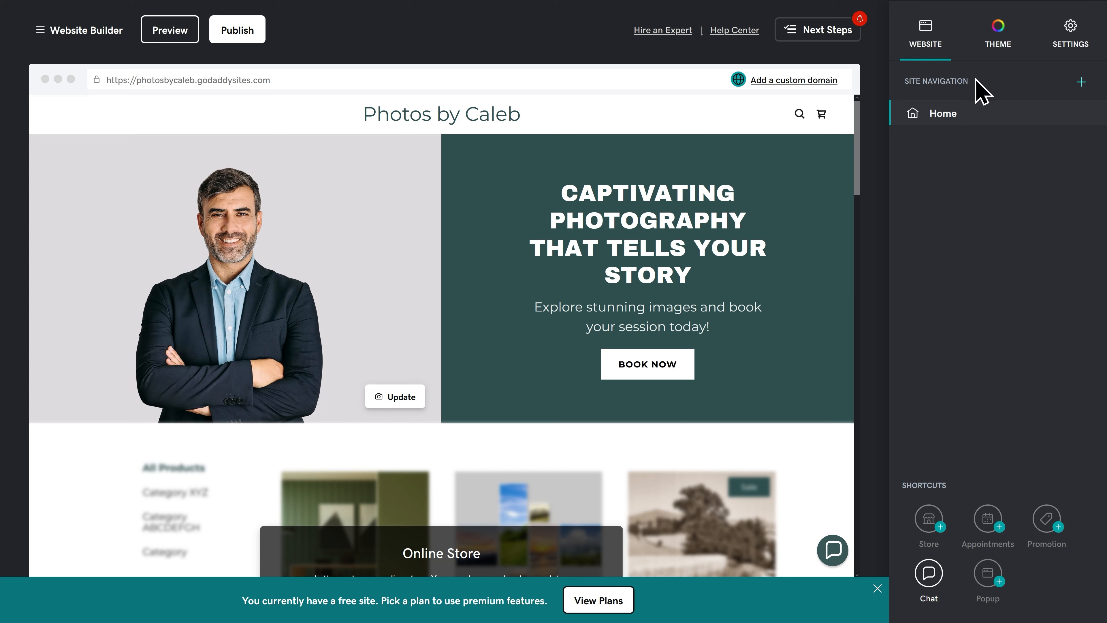
click(1081, 82)
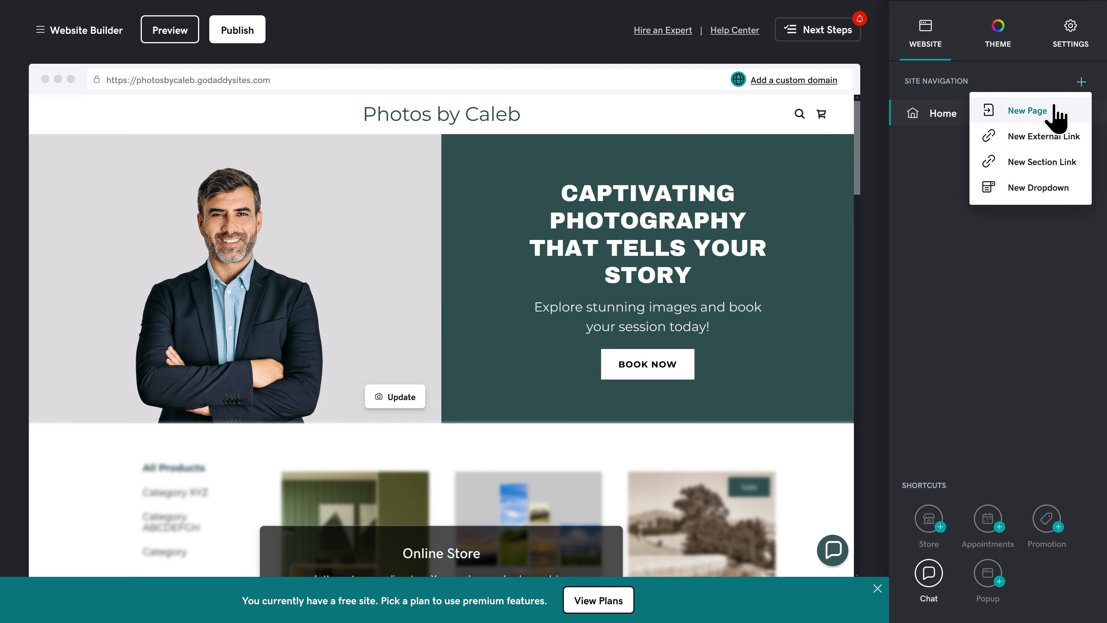
click(1056, 114)
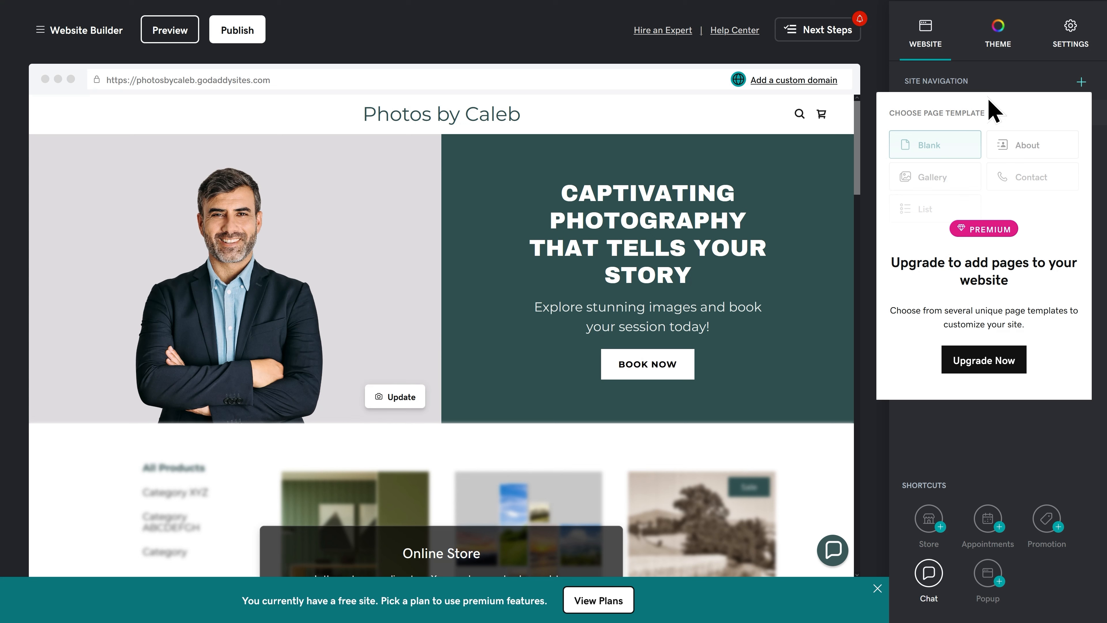
Browse the alternative website themes and return to the current Urban theme
click(997, 44)
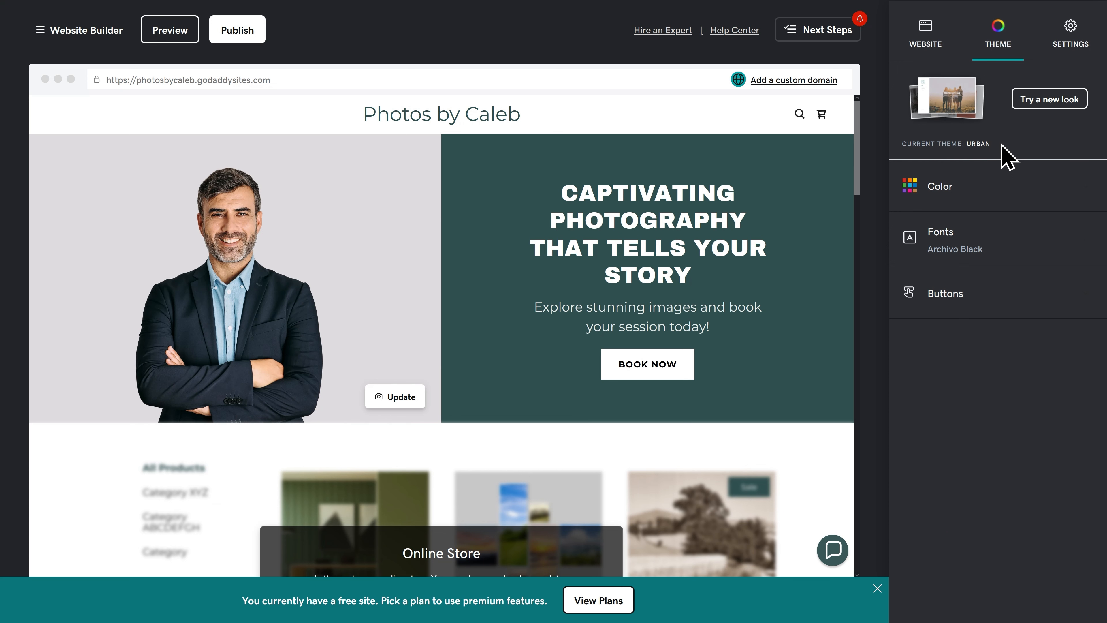
drag(1001, 147, 901, 150)
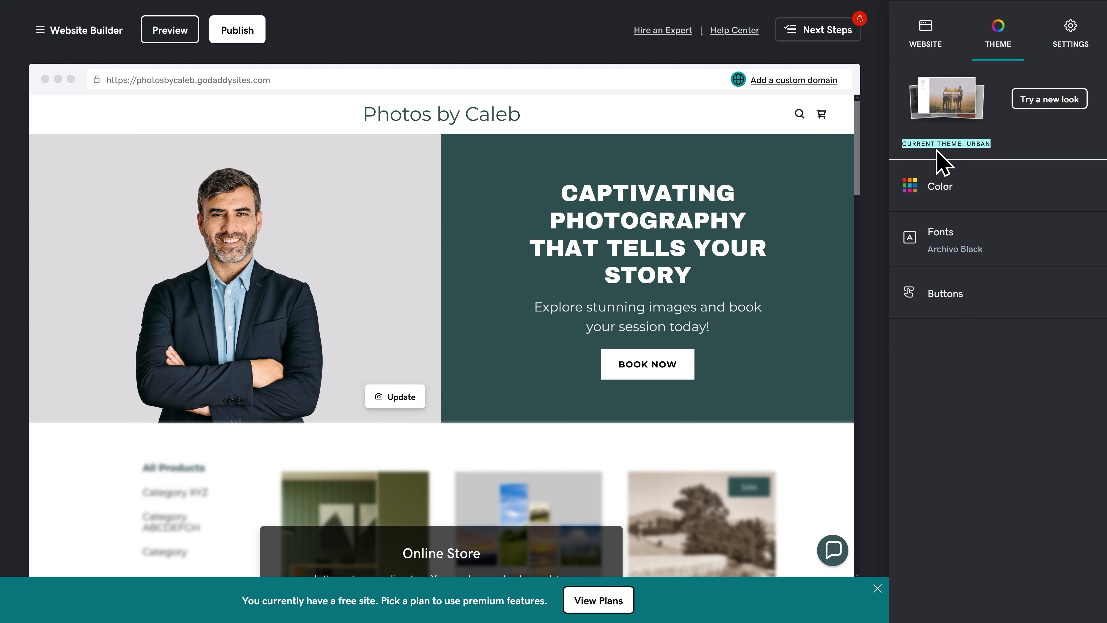
click(1044, 105)
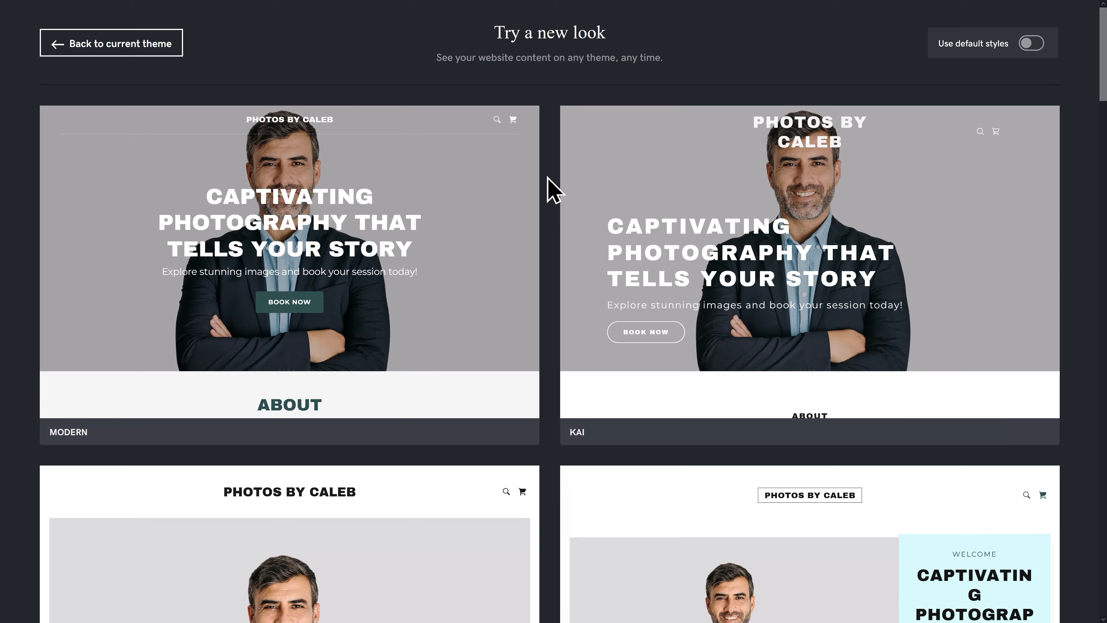
scroll(552, 188, down, 15)
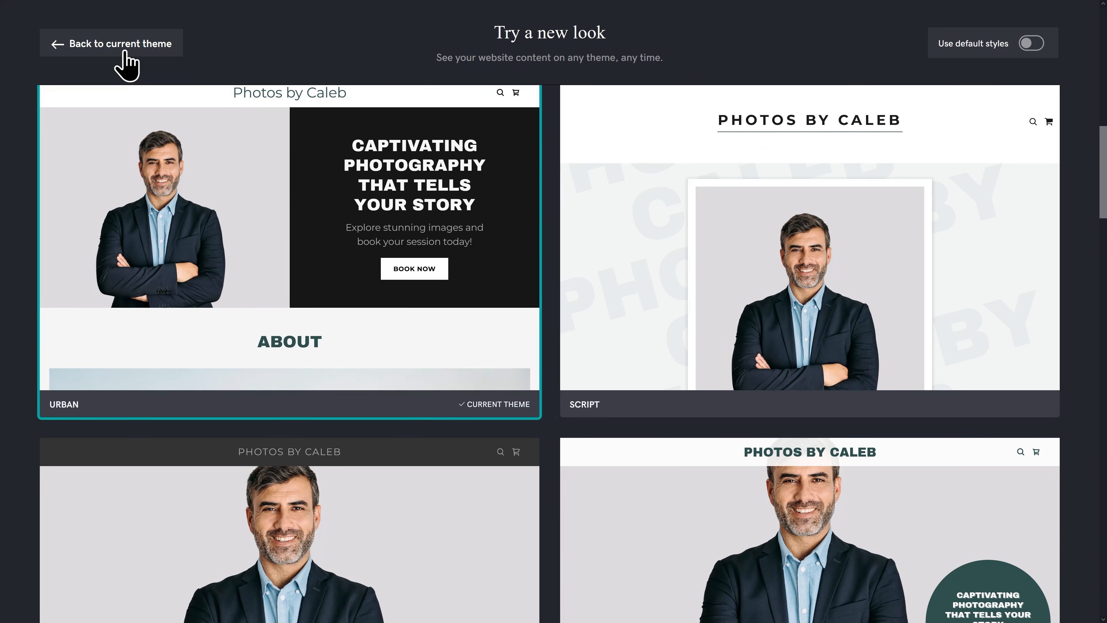
click(126, 61)
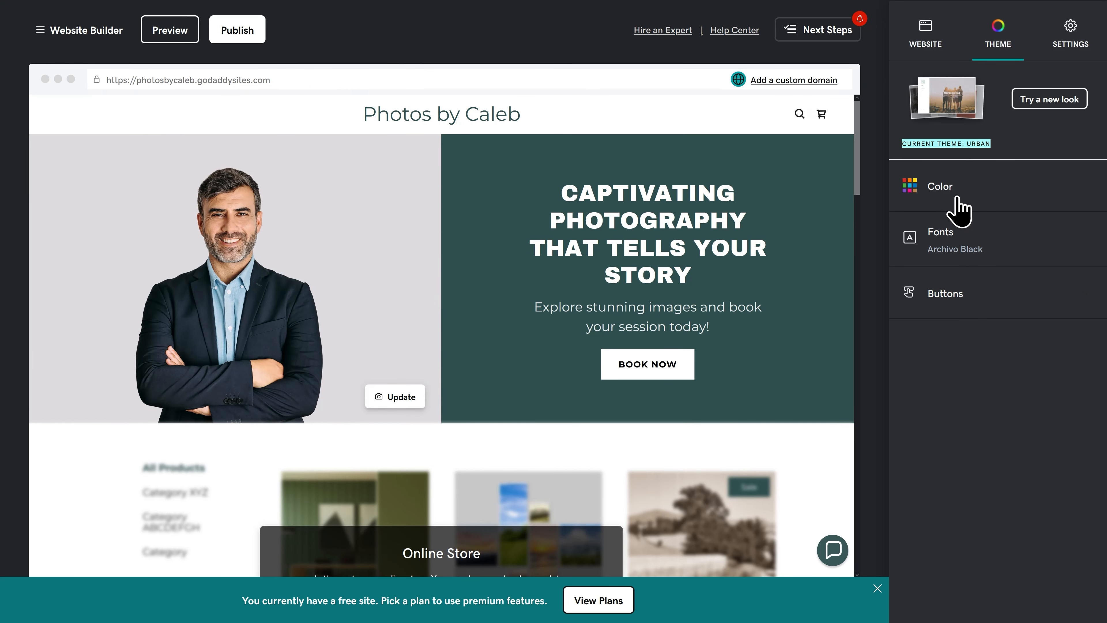
Try the dusty-rose matching color for the site theme and adjust it to the custom red #B55C5C
click(961, 205)
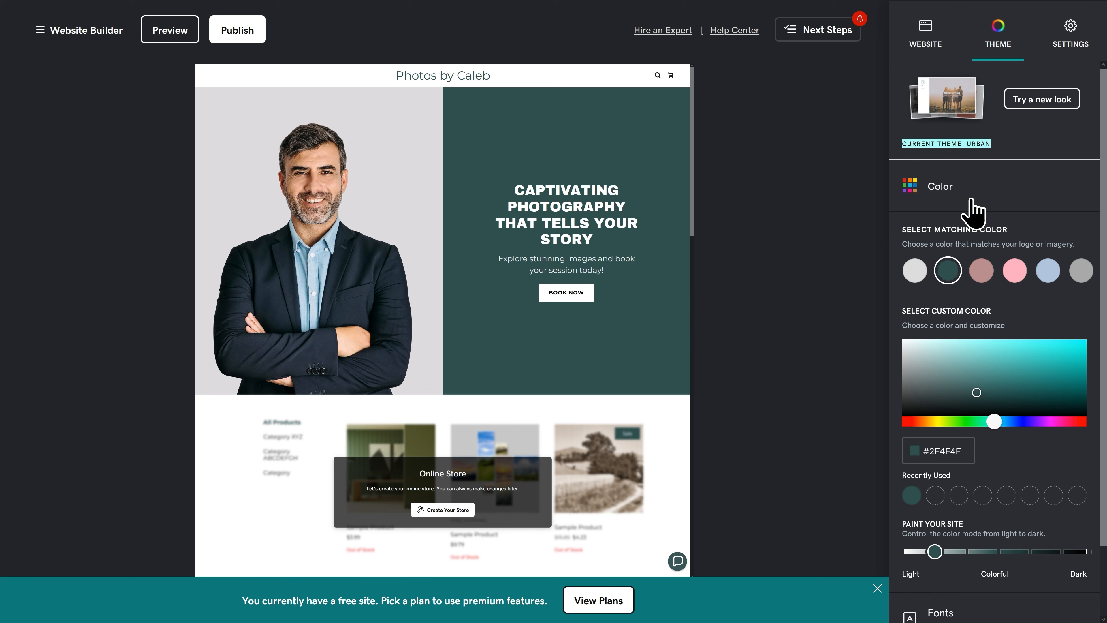
scroll(444, 226, down, 5)
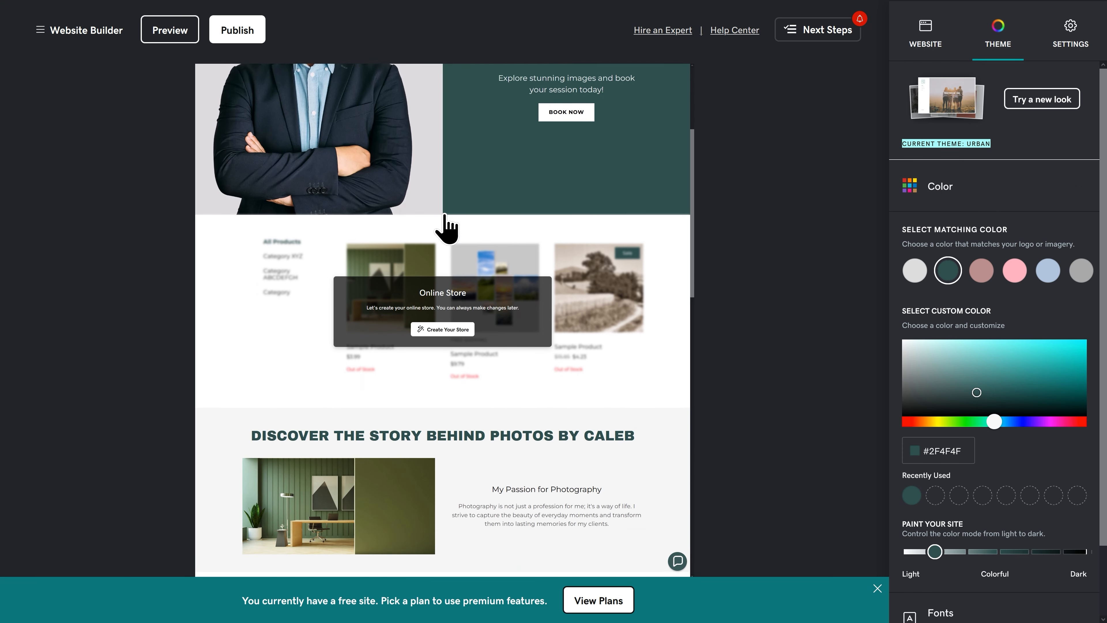
scroll(444, 225, down, 3)
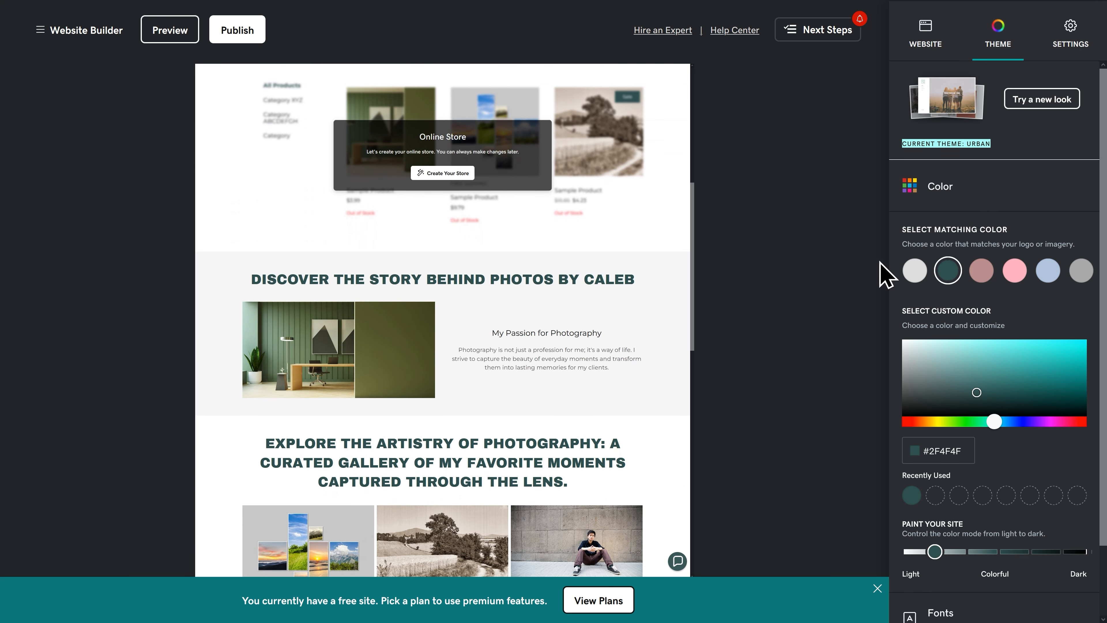
click(982, 271)
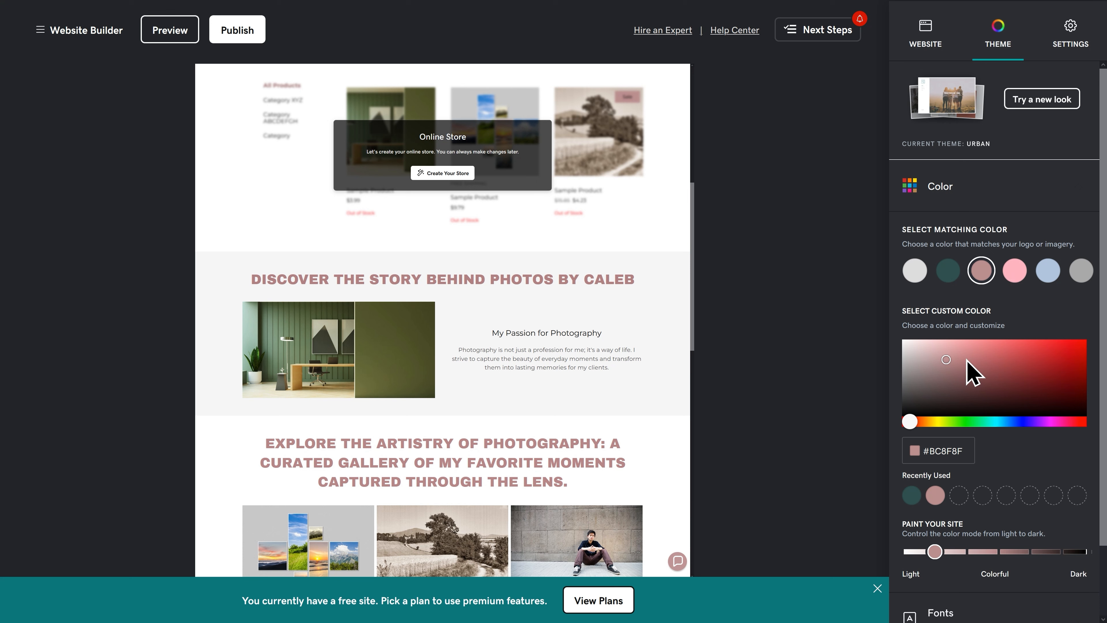
click(990, 360)
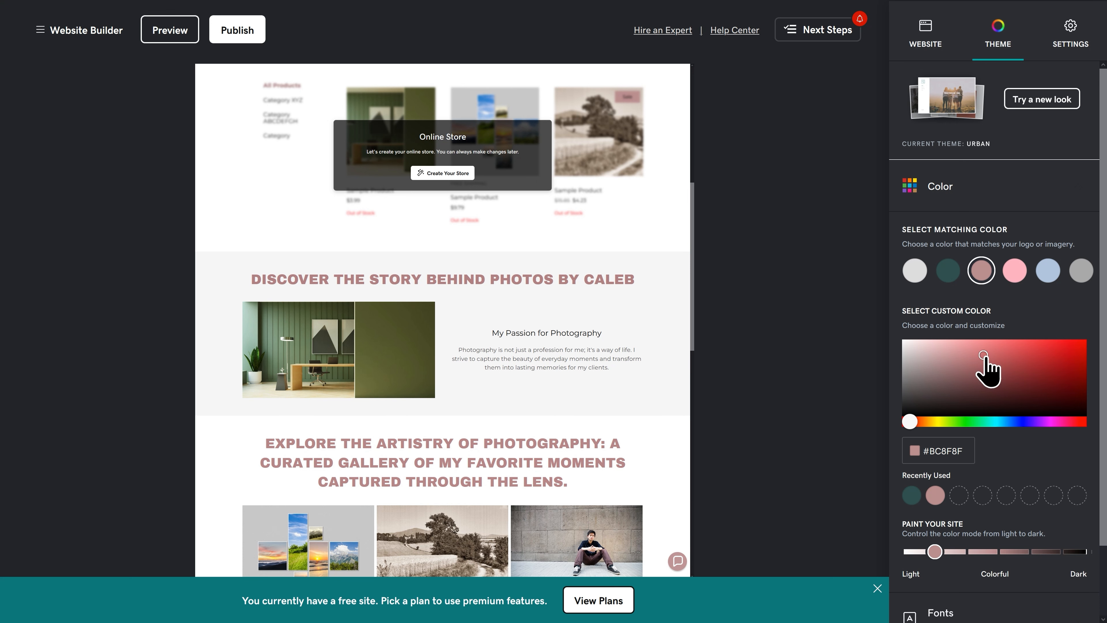
drag(990, 360, 992, 362)
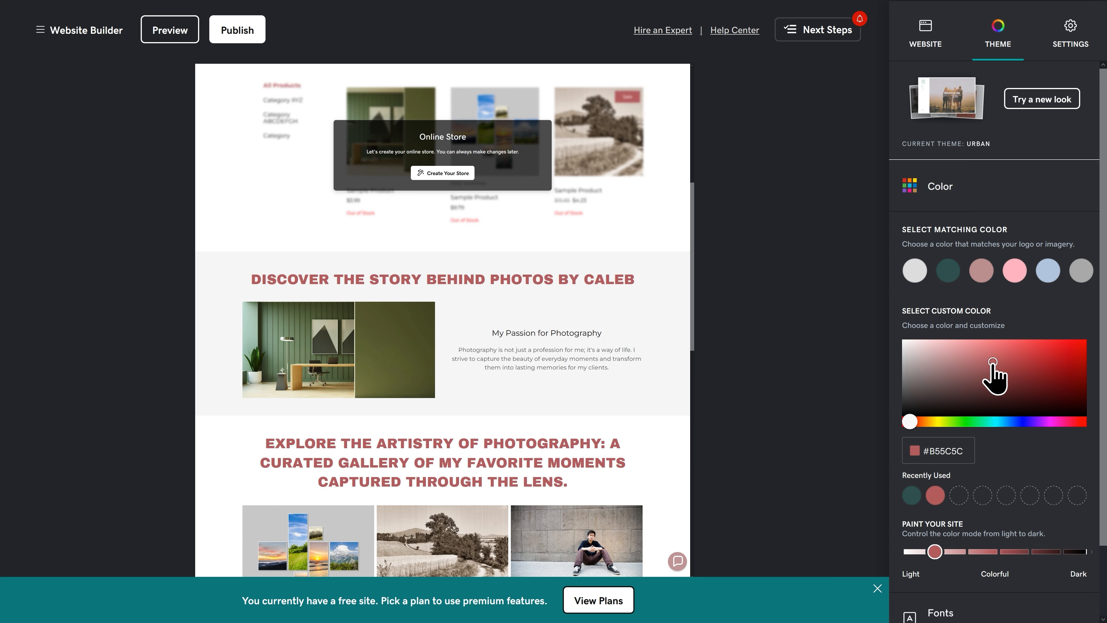
scroll(1033, 462, down, 2)
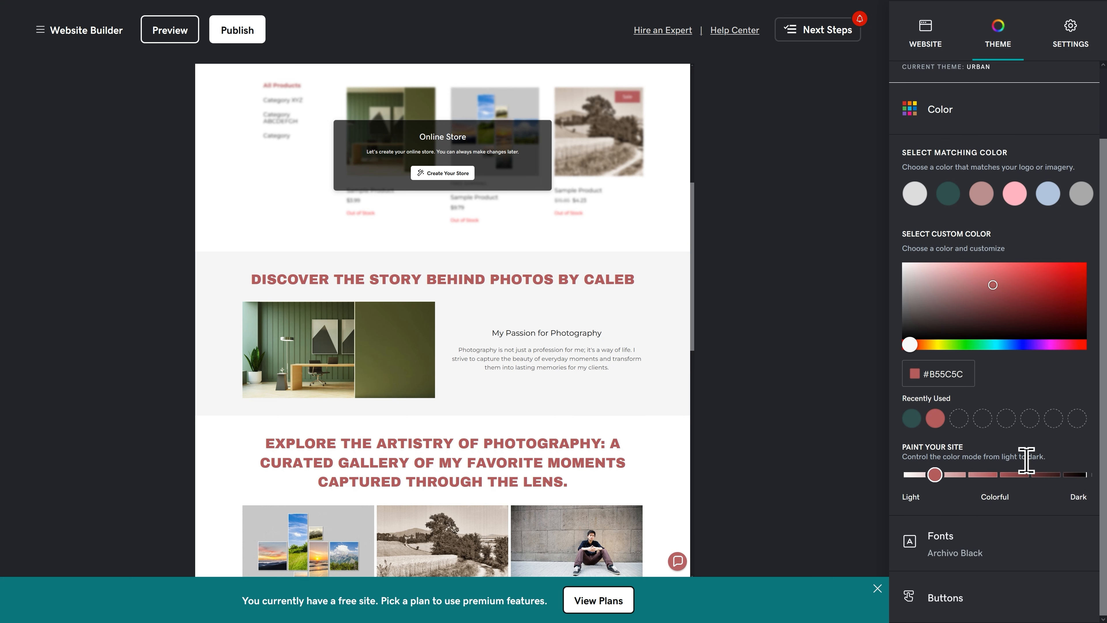
Try the Abril Fatface and Droid Sans font pairing, and restore the Archivo Black and Montserrat pairing
click(978, 551)
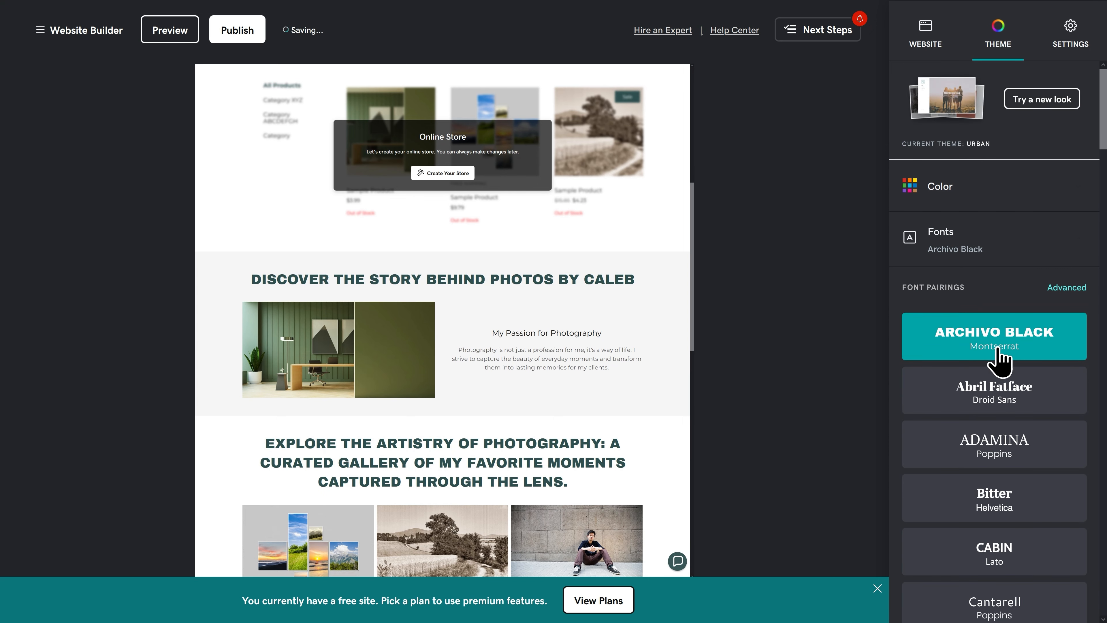
click(992, 394)
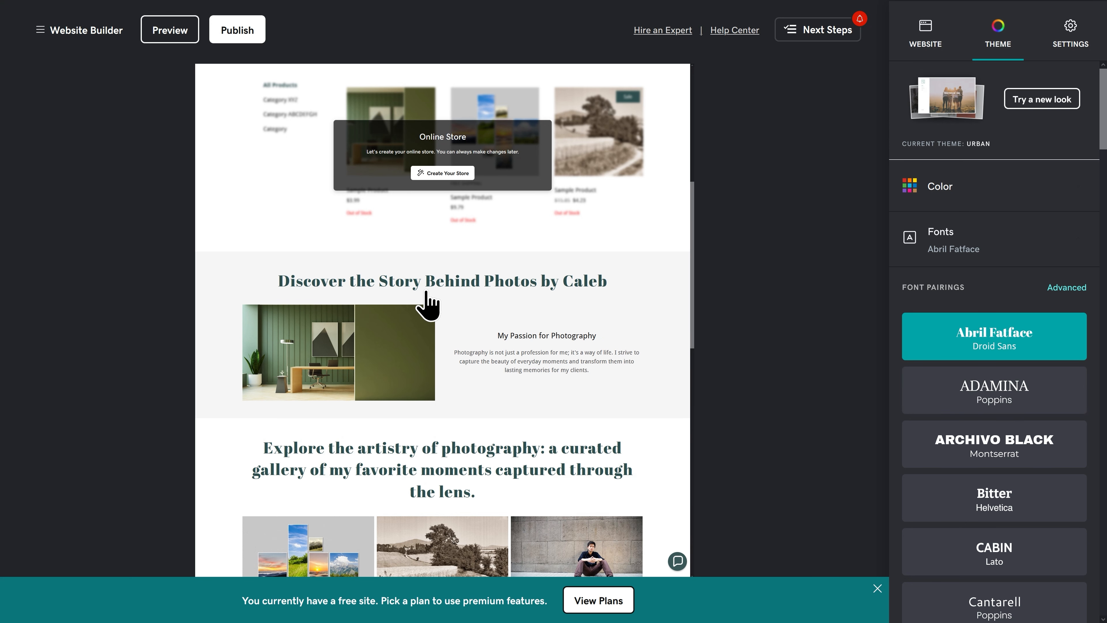
click(1067, 289)
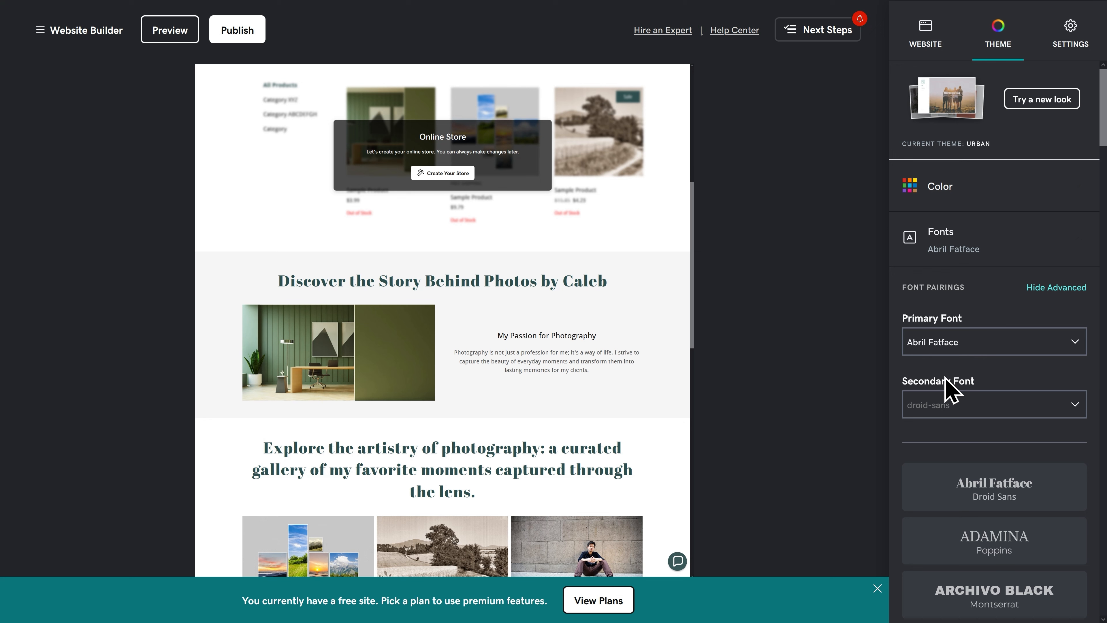
click(1048, 288)
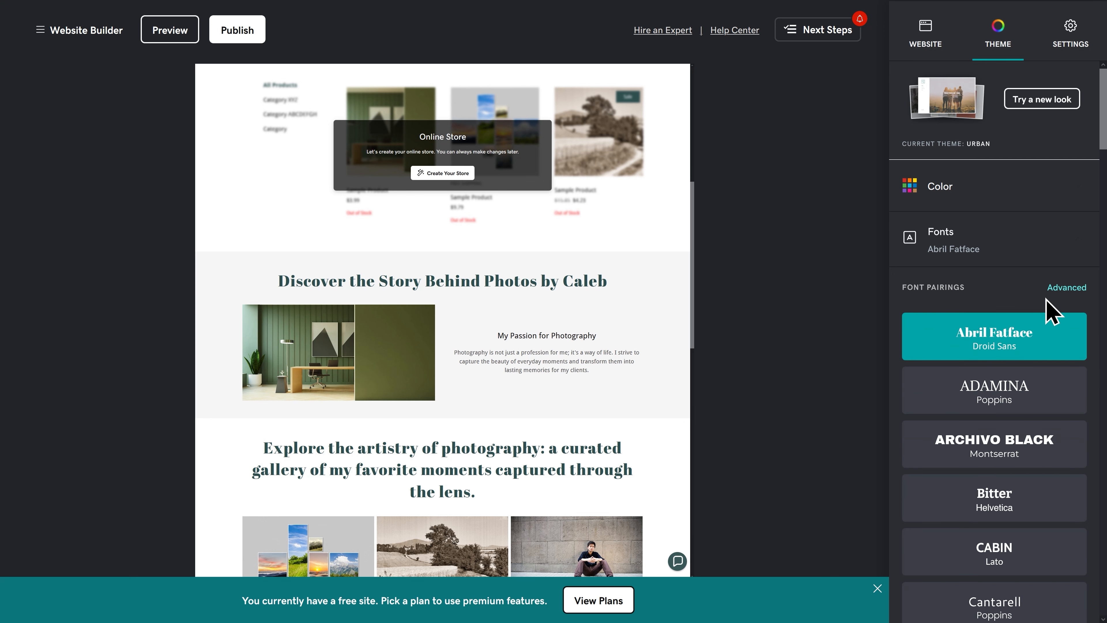
click(1002, 458)
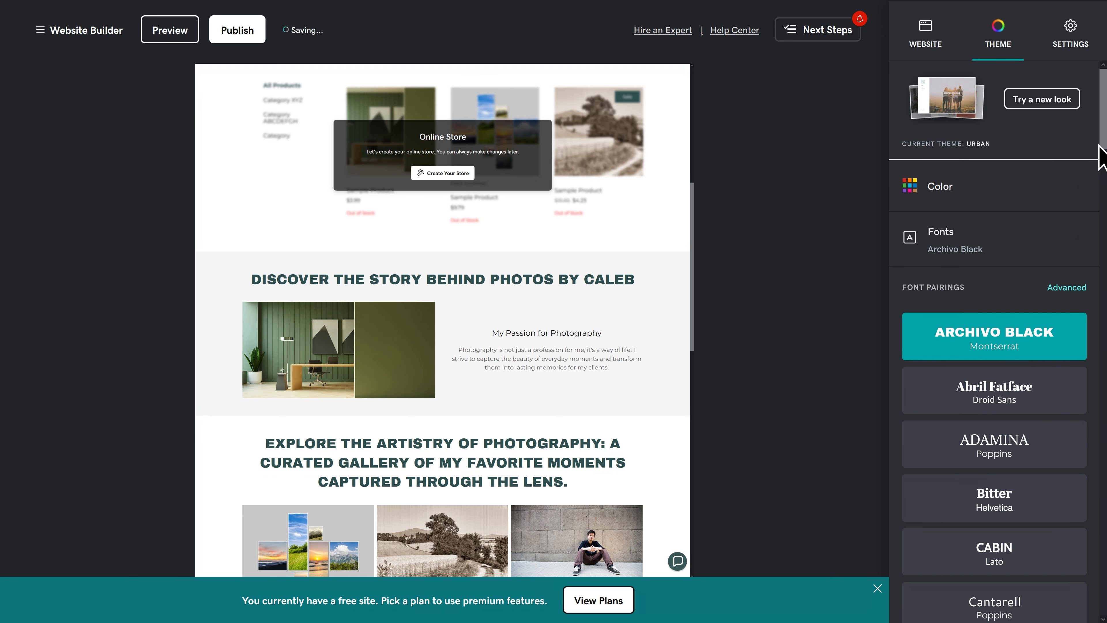
Change the site's primary button style to the plain square-cornered outline without fill
drag(1102, 143, 1102, 586)
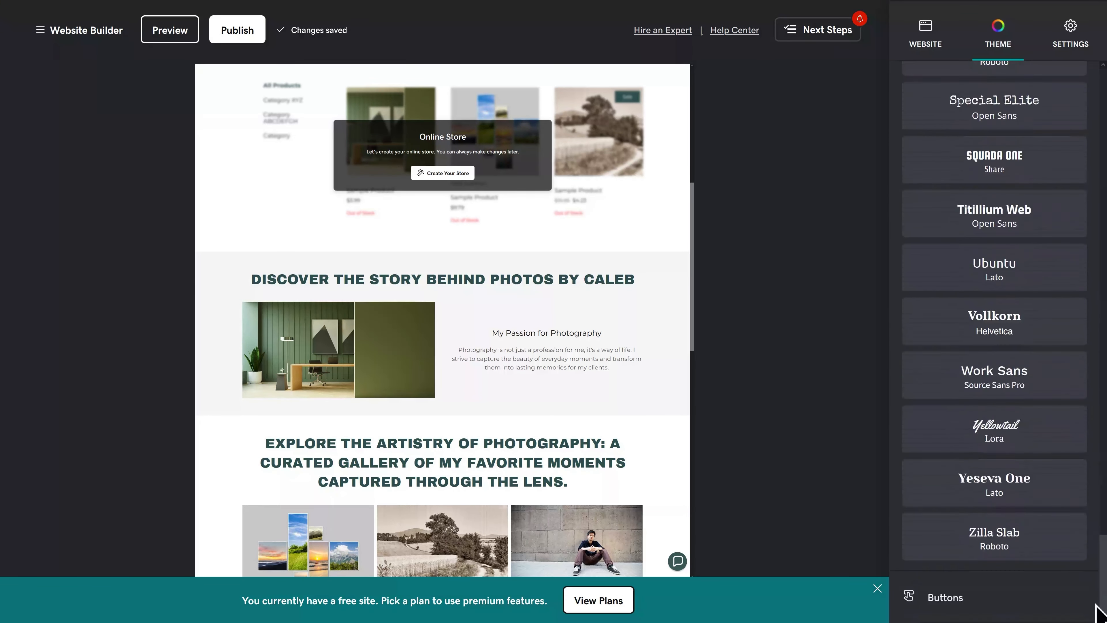
click(979, 601)
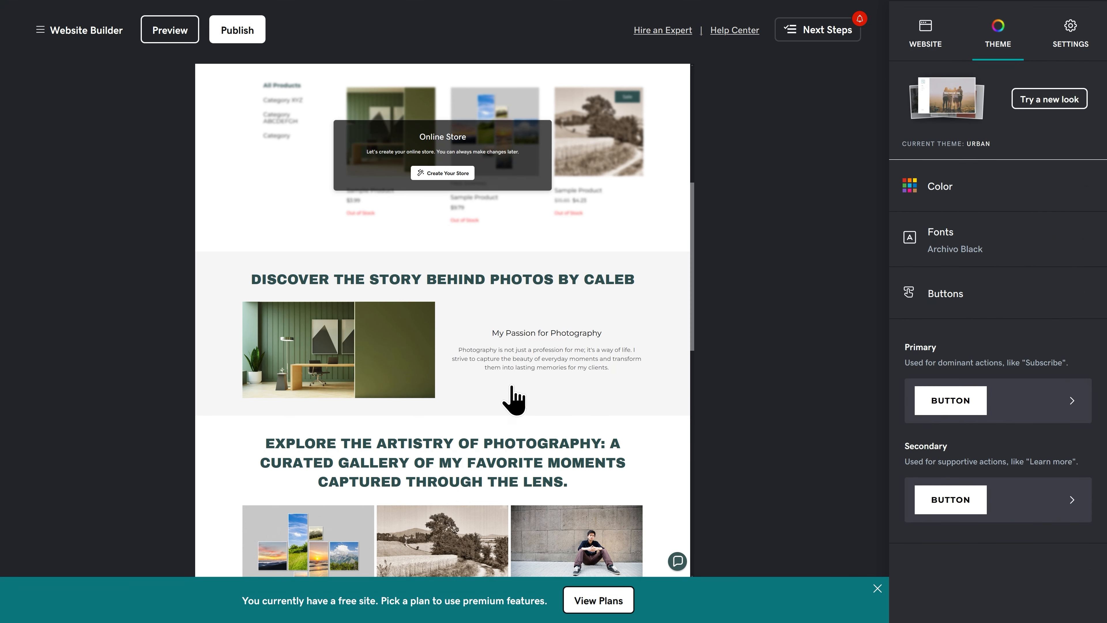
scroll(464, 344, up, 5)
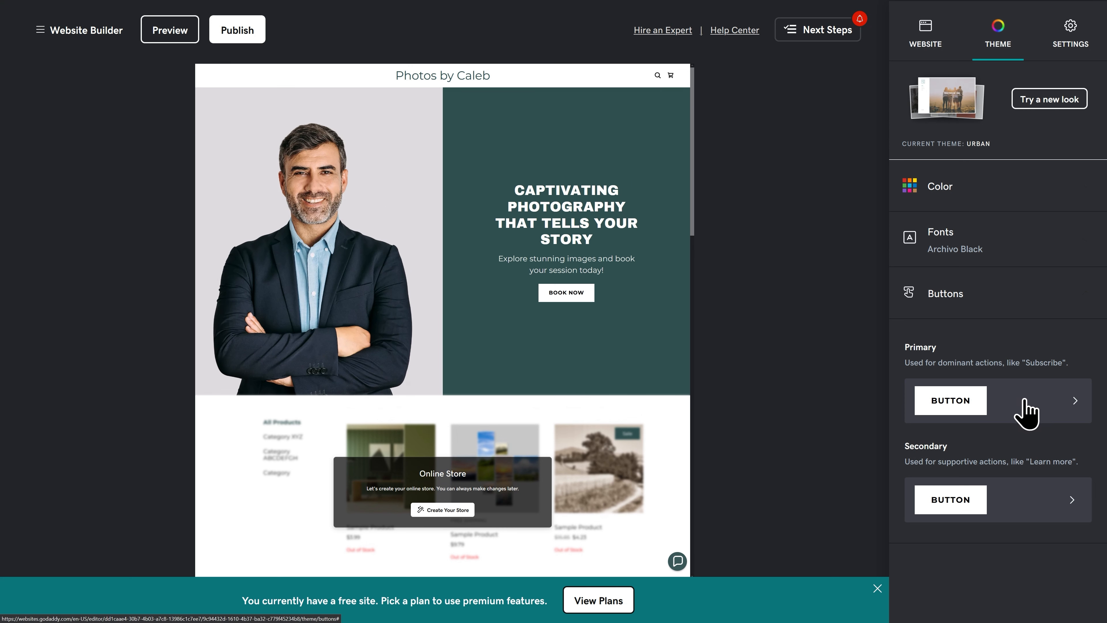
click(1025, 411)
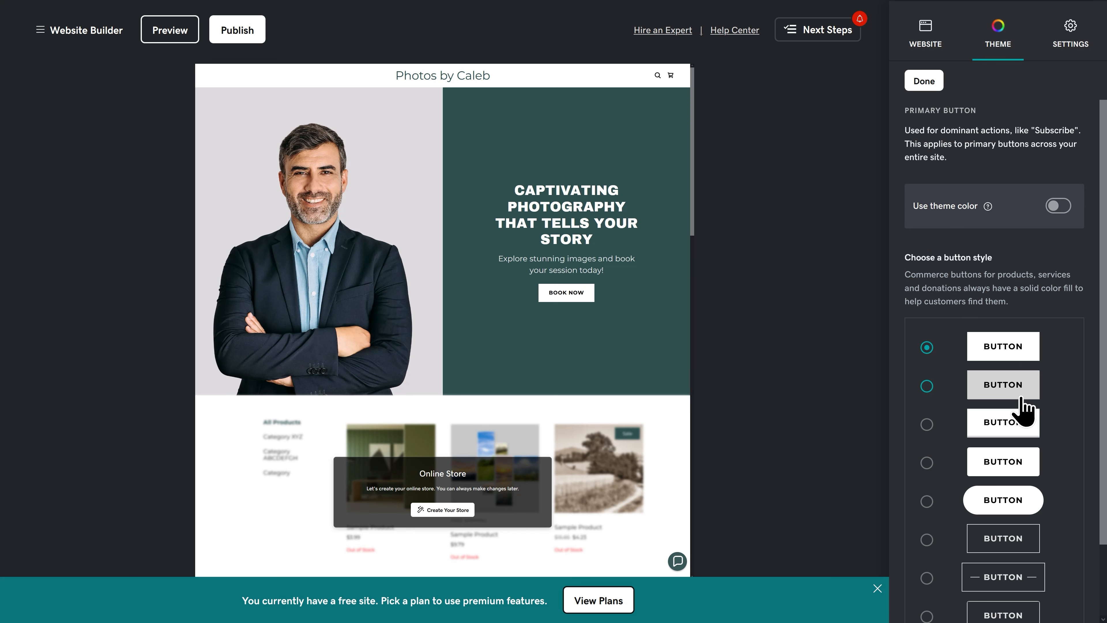
click(1002, 527)
click(1000, 535)
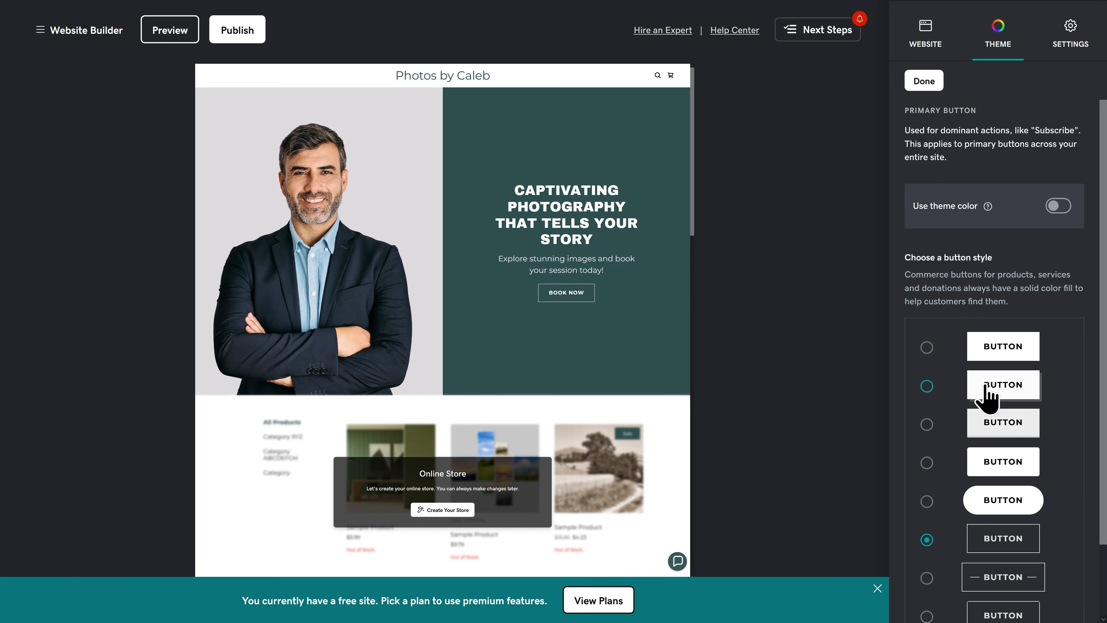
click(923, 82)
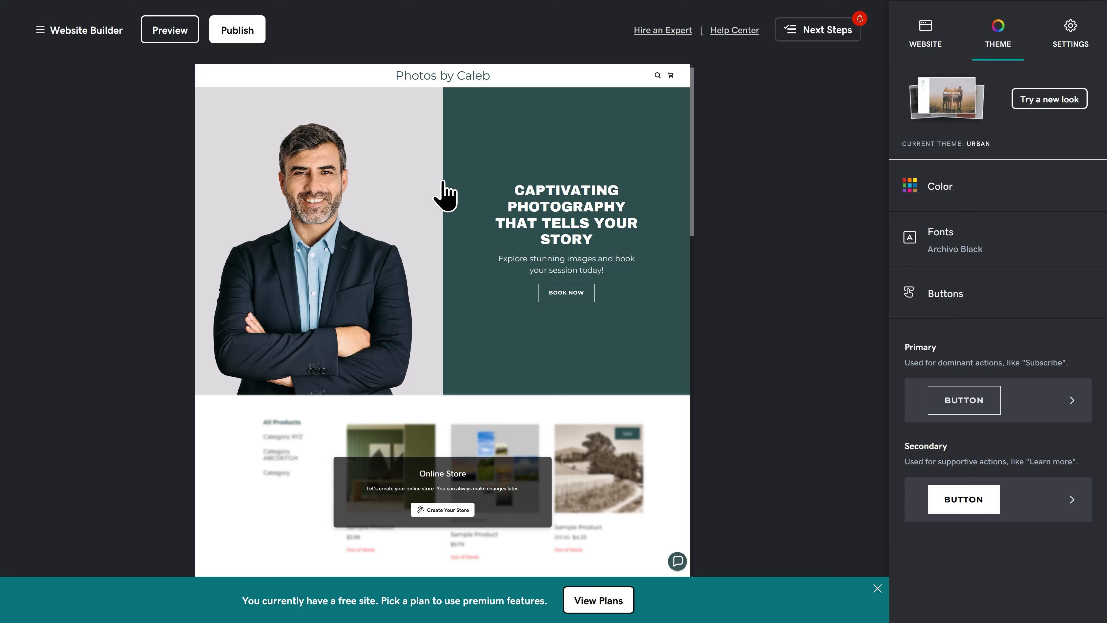
Select the header's text logo and start creating a free logo with the prefilled business name and Photography category
click(921, 54)
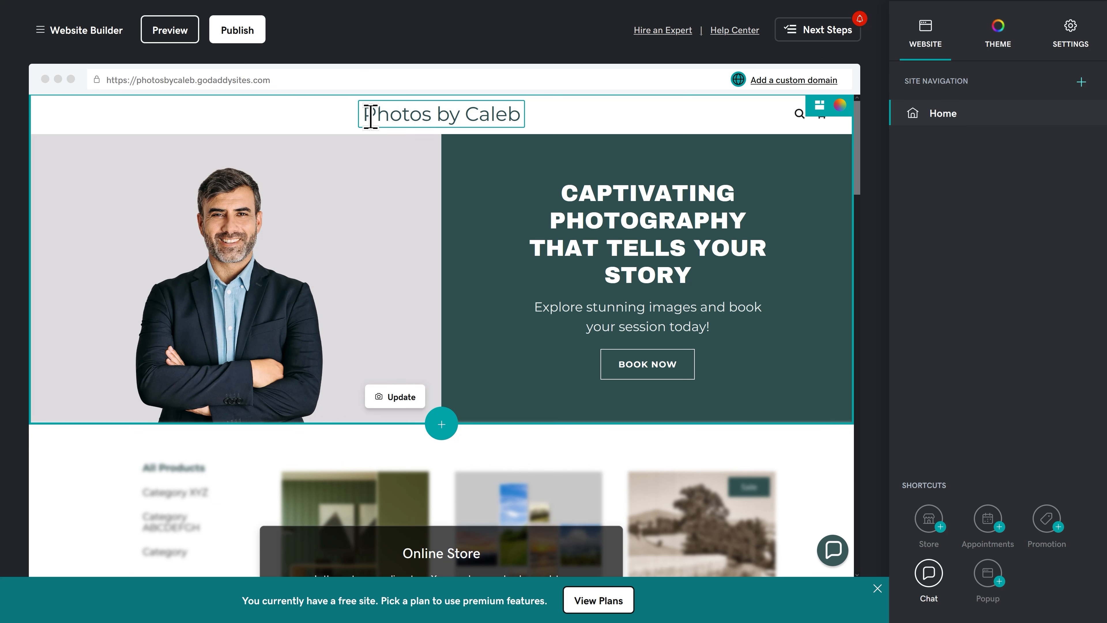
click(459, 116)
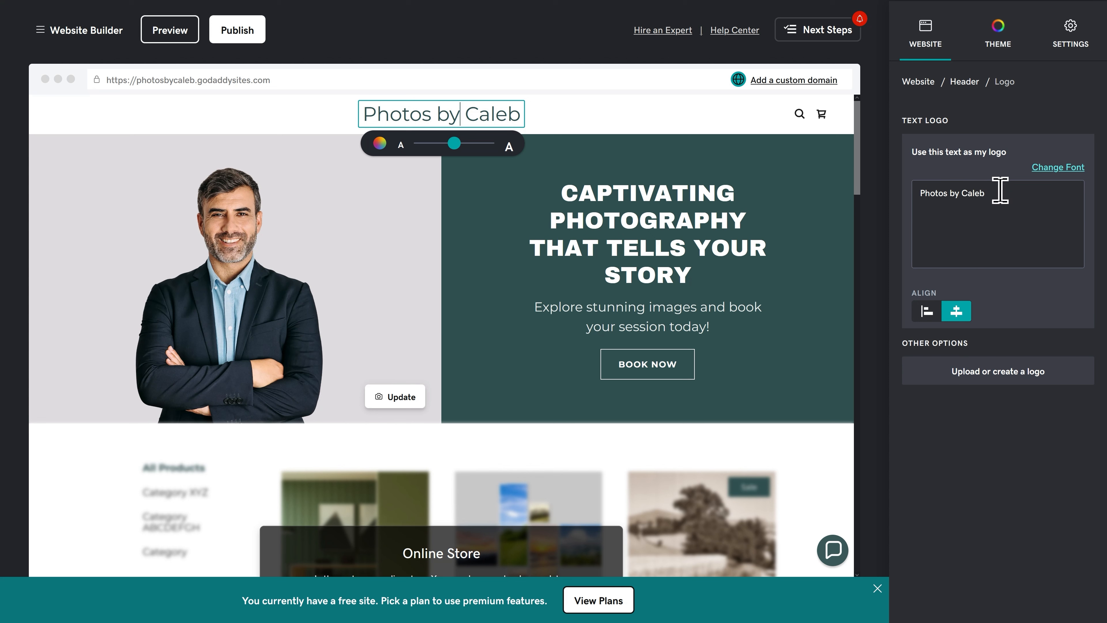
drag(998, 192, 917, 199)
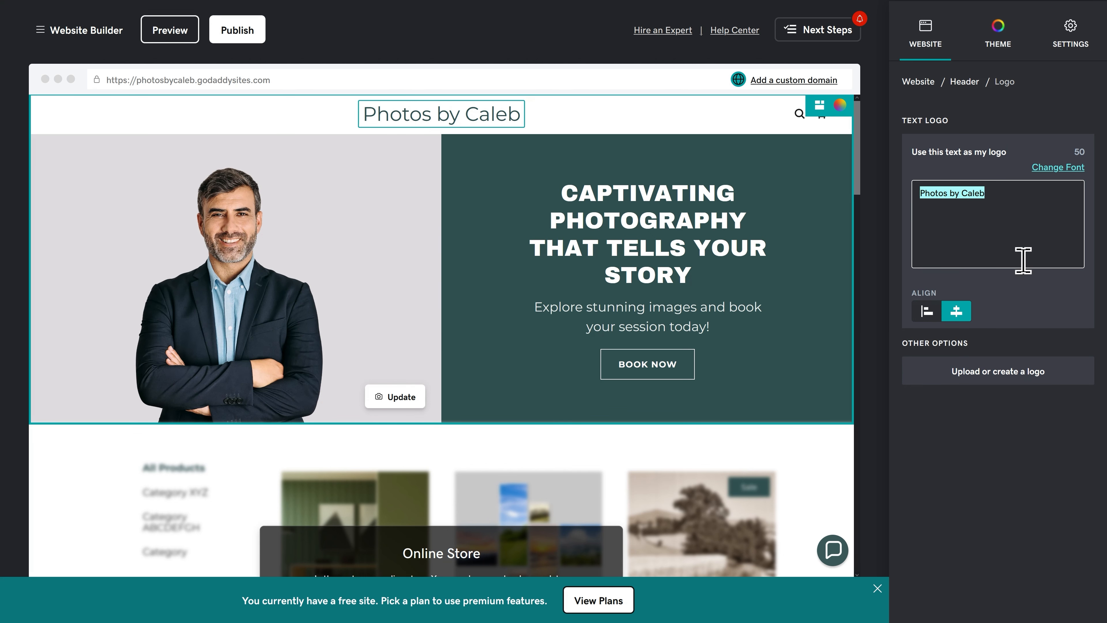
click(994, 379)
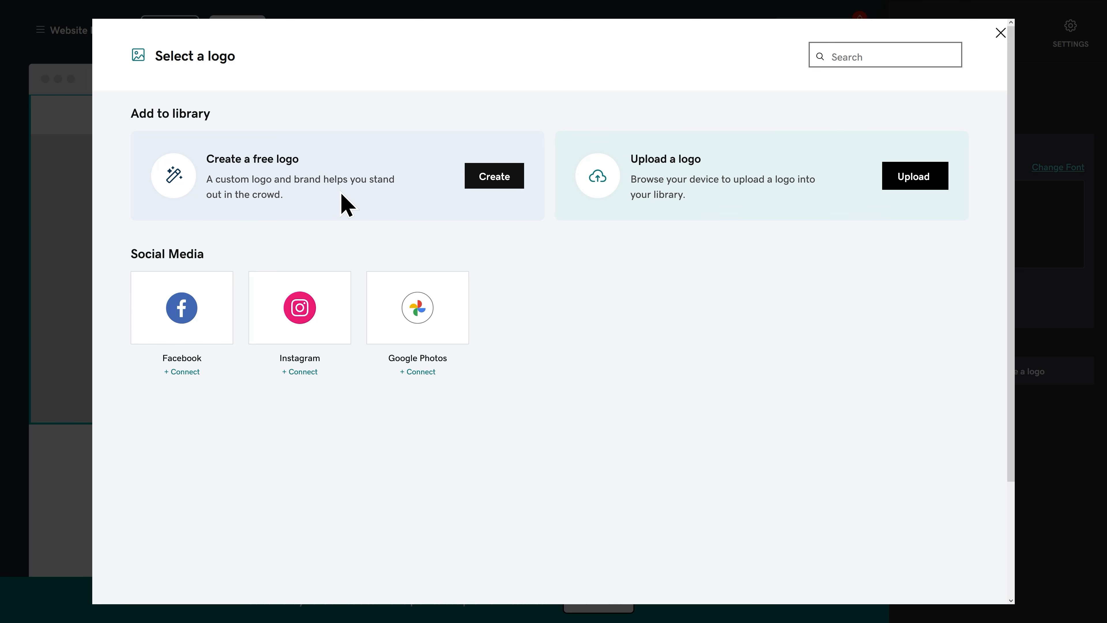
click(495, 195)
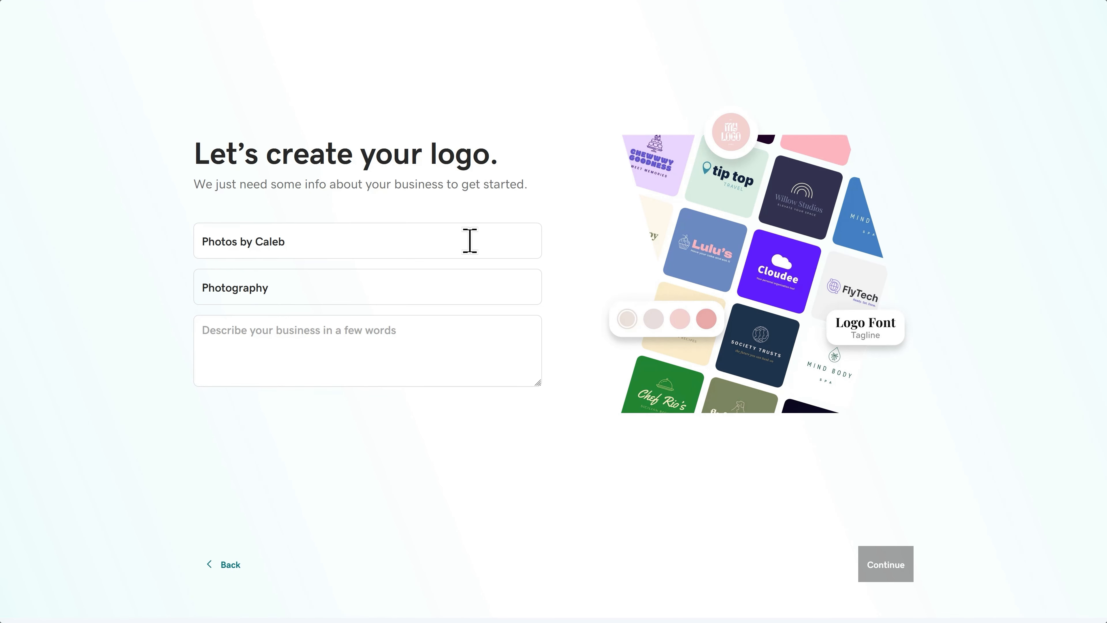
click(376, 243)
mouse_move(275, 240)
mouse_down()
mouse_move(213, 240)
mouse_move(284, 242)
mouse_up()
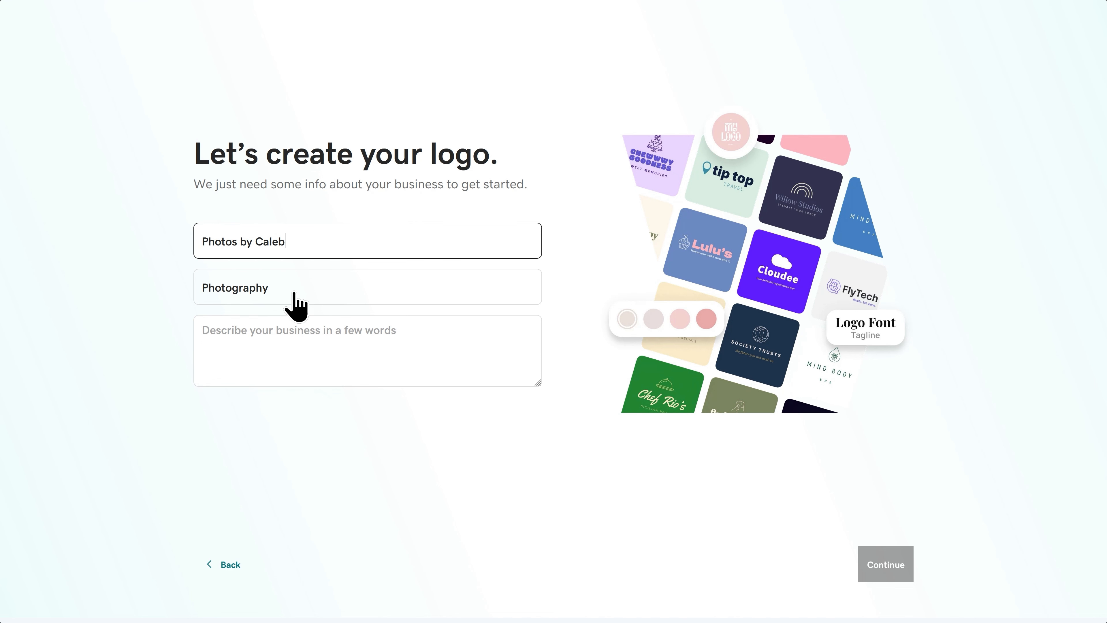
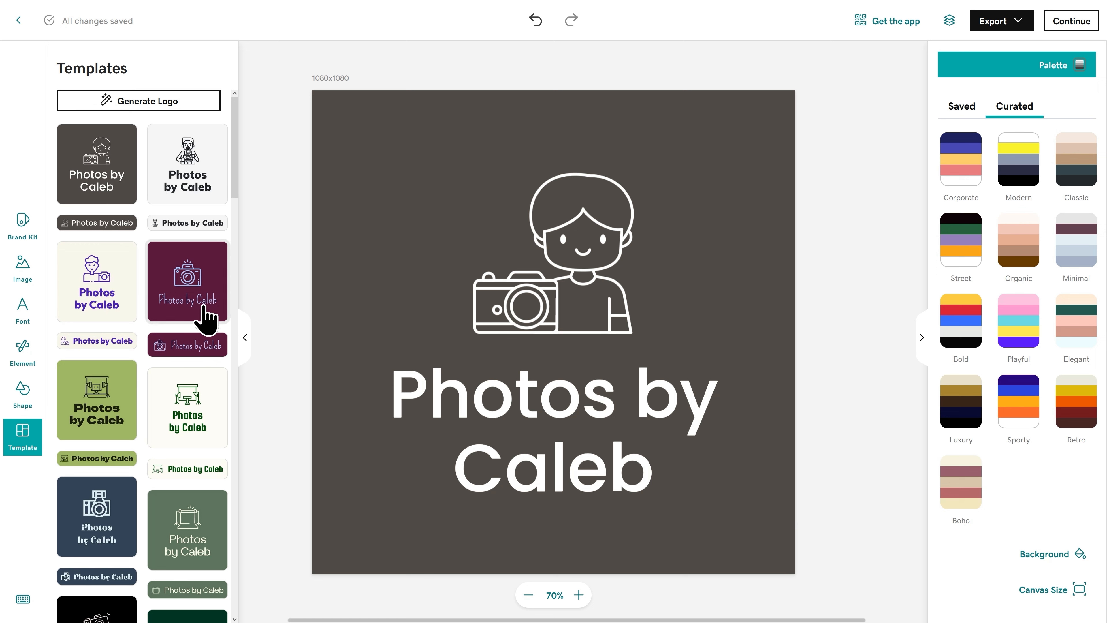
Apply the maroon logo template with the light-blue camera and open the project's export options
click(189, 321)
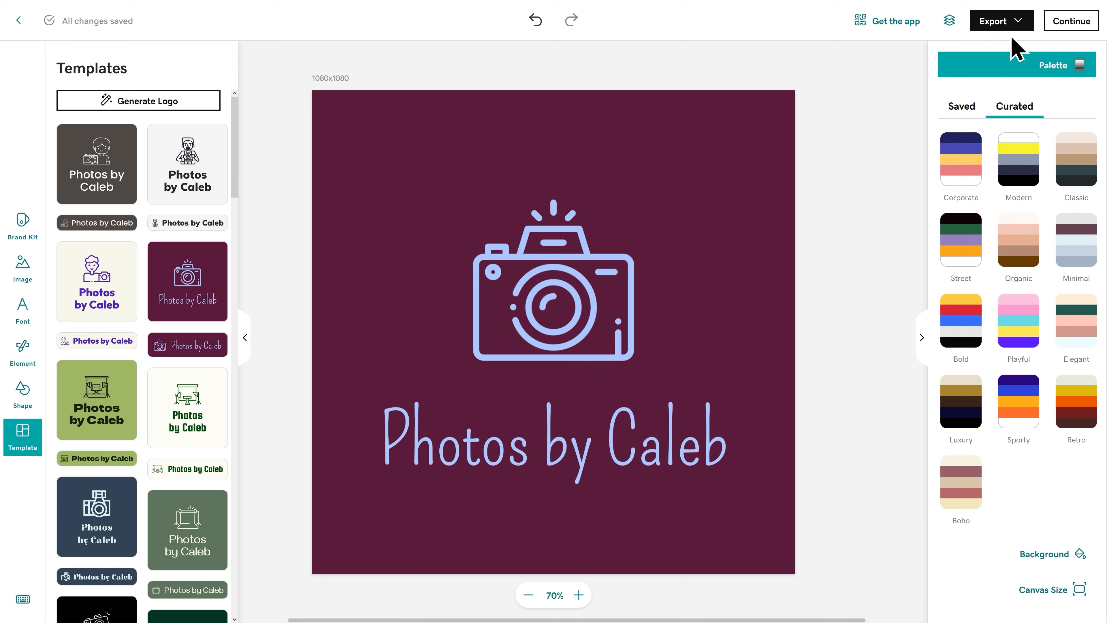
click(1016, 27)
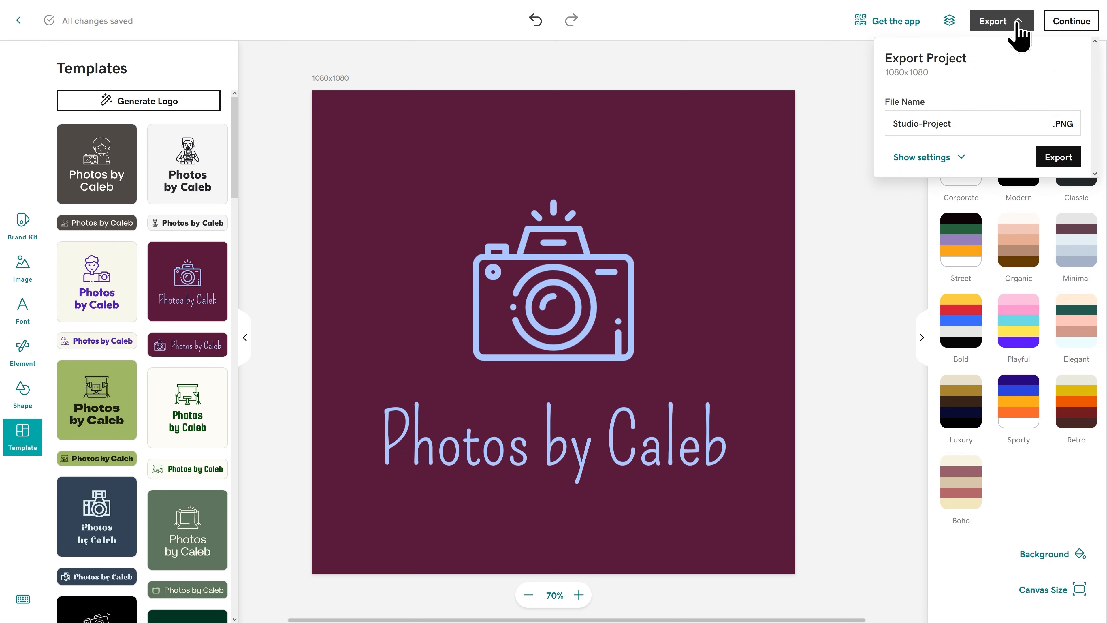
Finish the logo project and insert the new maroon camera logo into the website header
click(1073, 26)
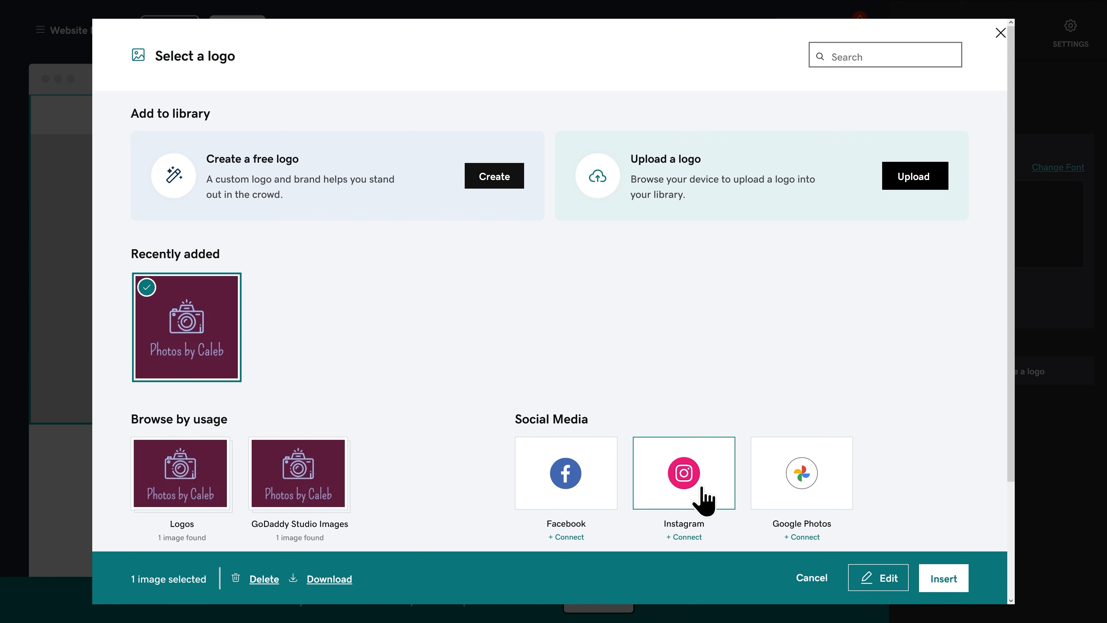
click(944, 588)
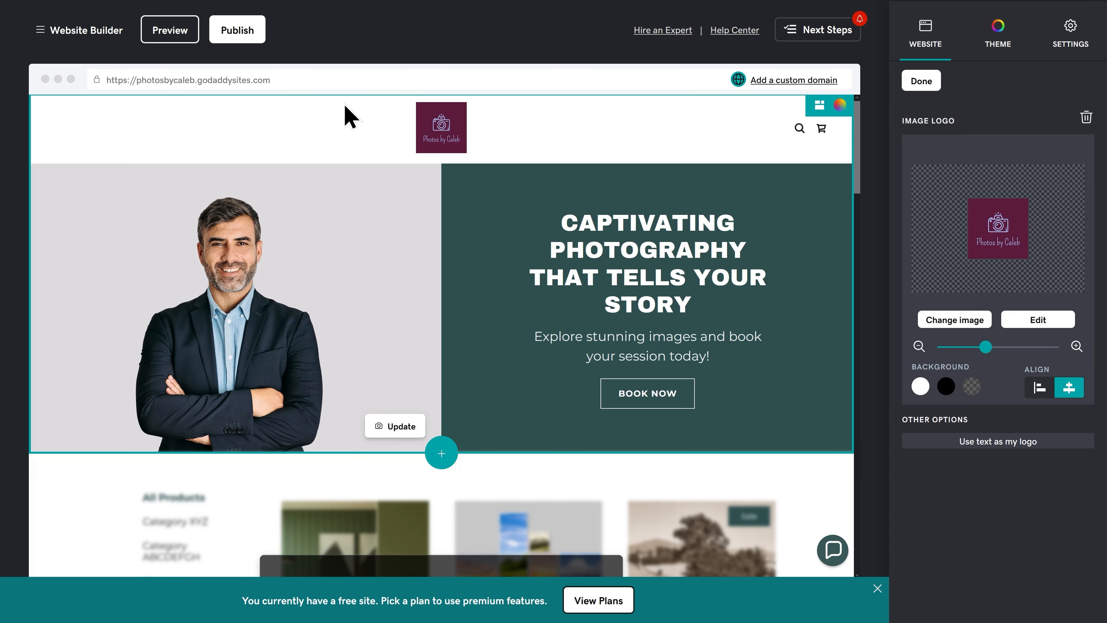
Replace the header's cover image with an upload of Photography Website Header Image.jpg and make it black and white
click(439, 273)
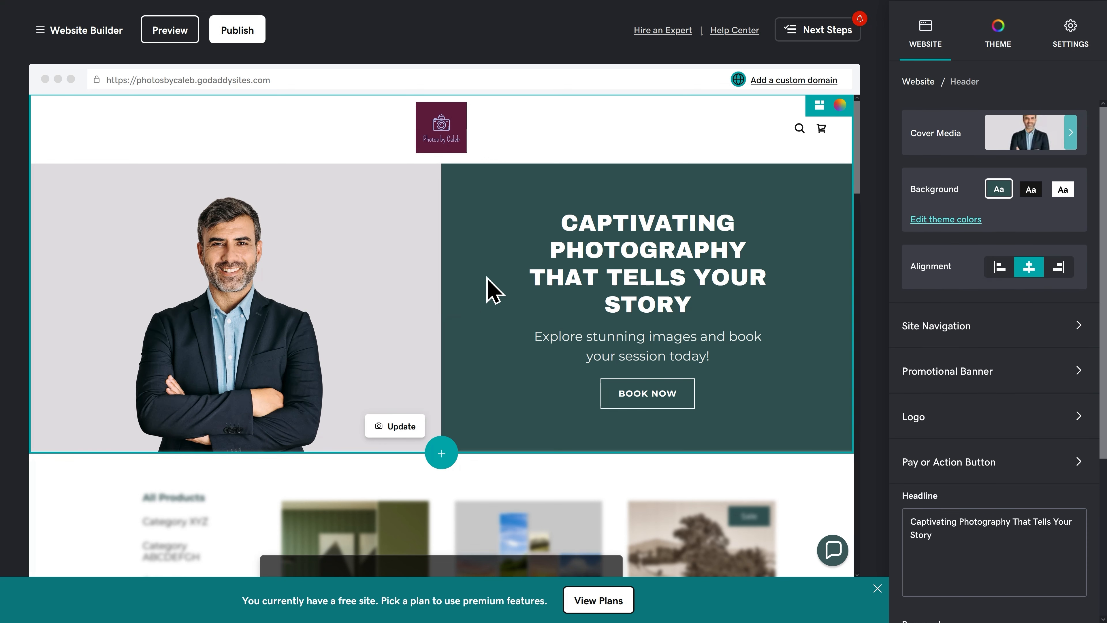
click(1031, 139)
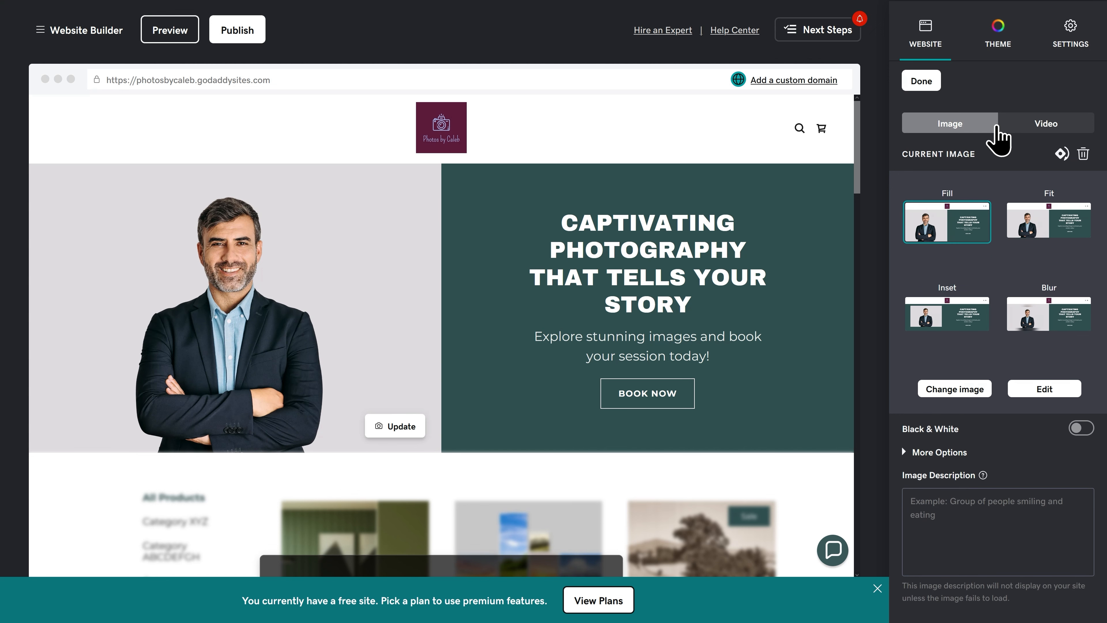
click(993, 127)
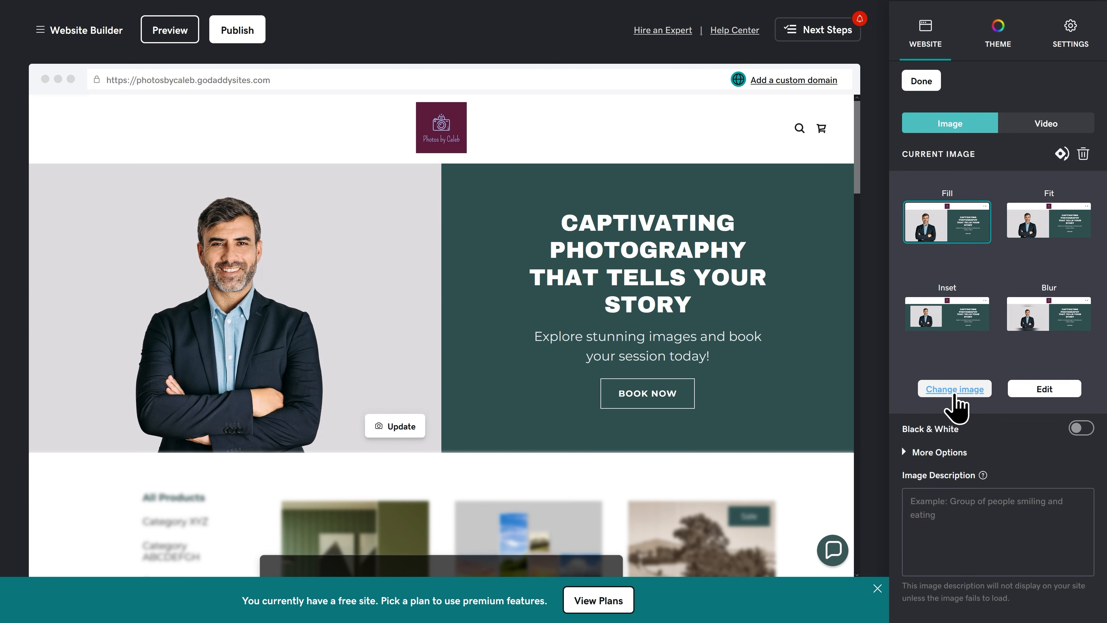
click(954, 391)
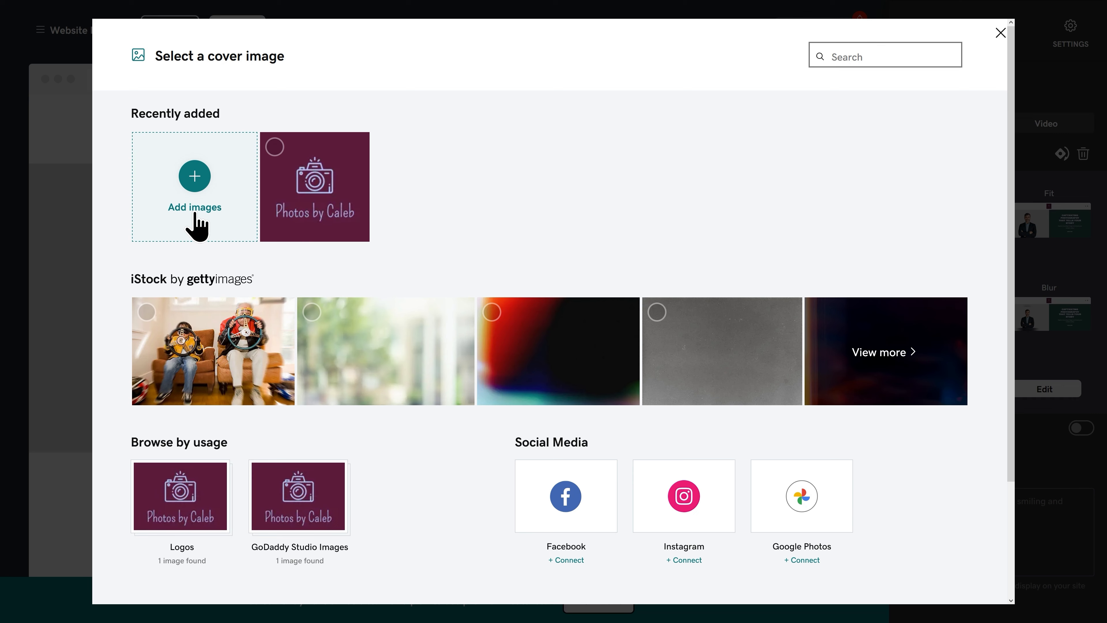
click(197, 225)
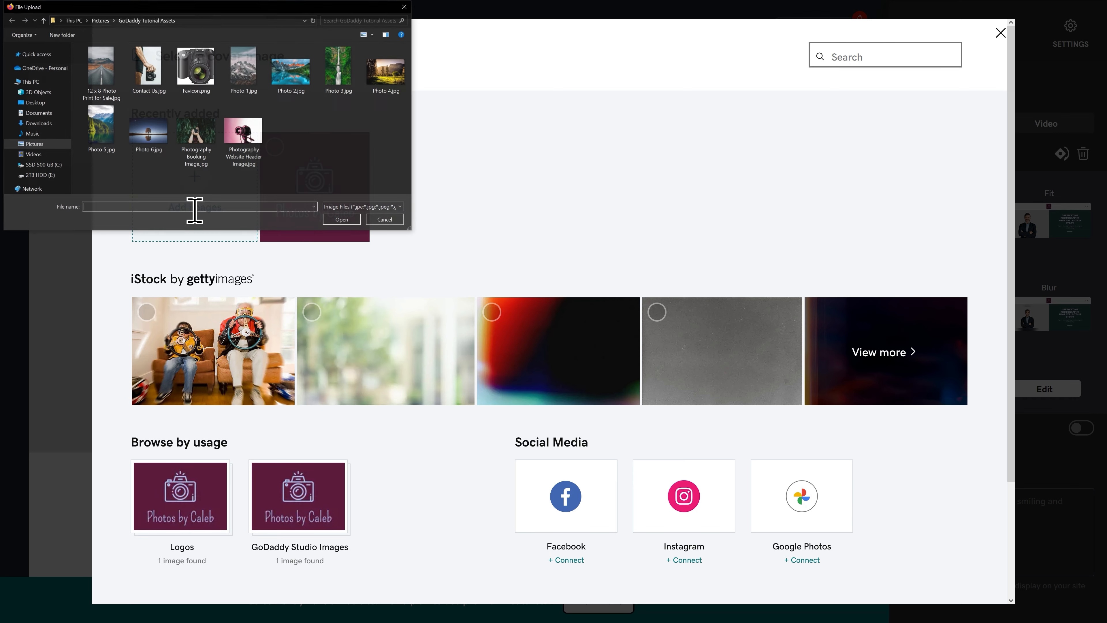
double_click(254, 158)
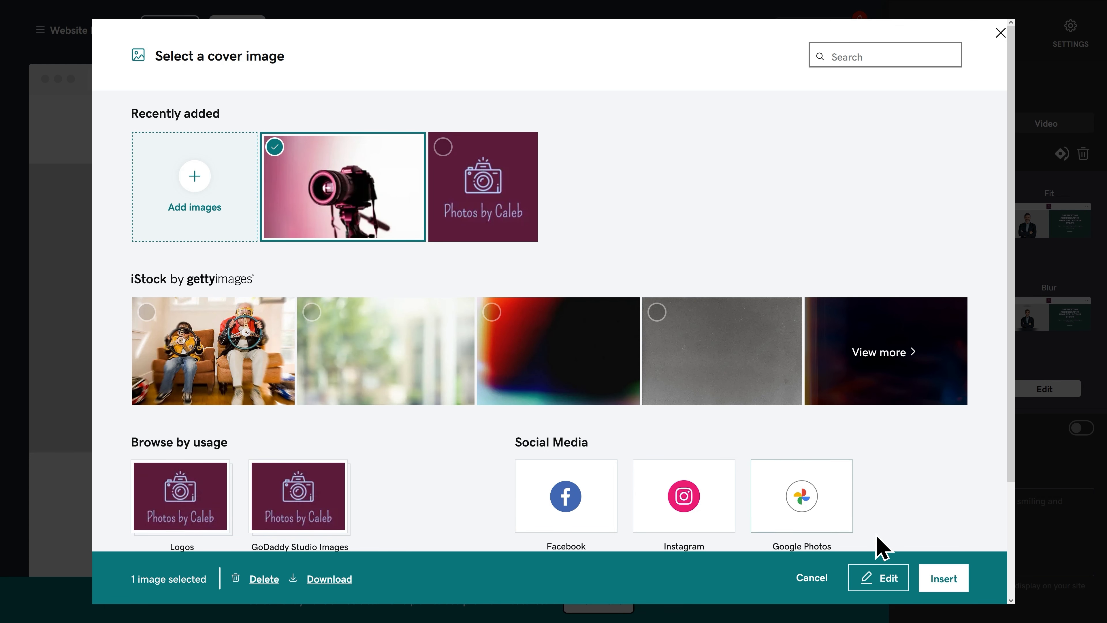
click(943, 580)
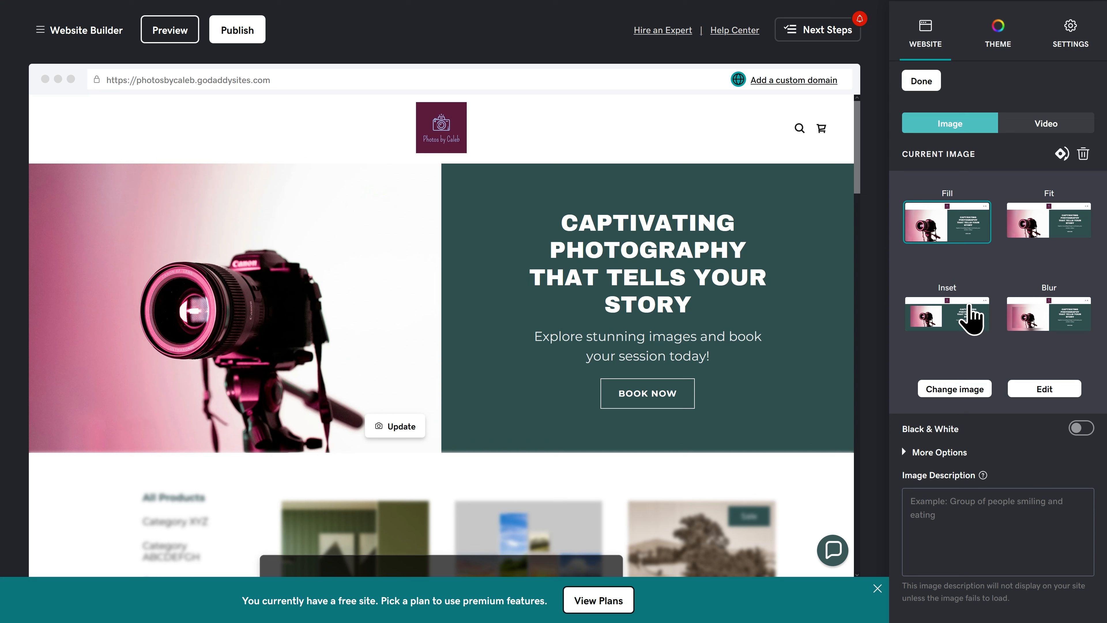
click(1077, 431)
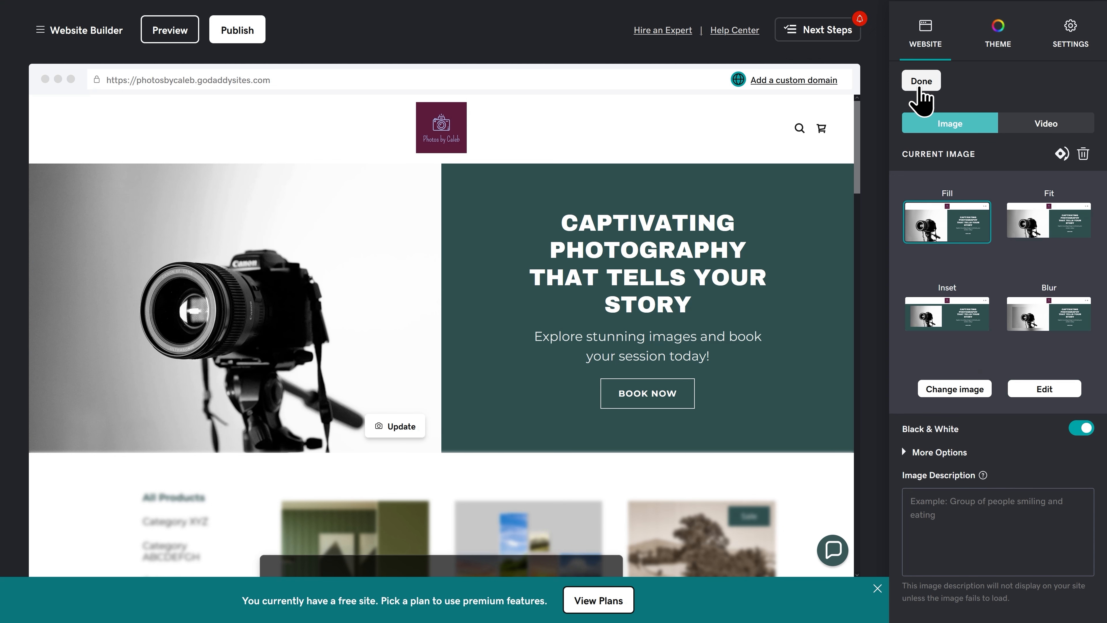
click(921, 83)
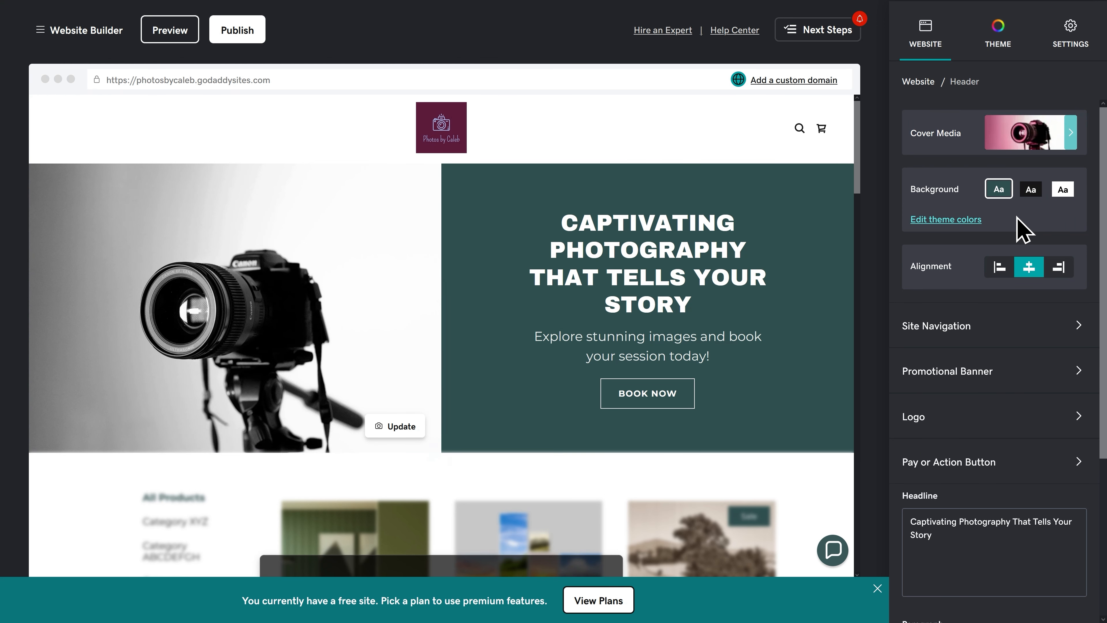
Set the header background to black, and try left alignment before restoring centered alignment
click(1029, 193)
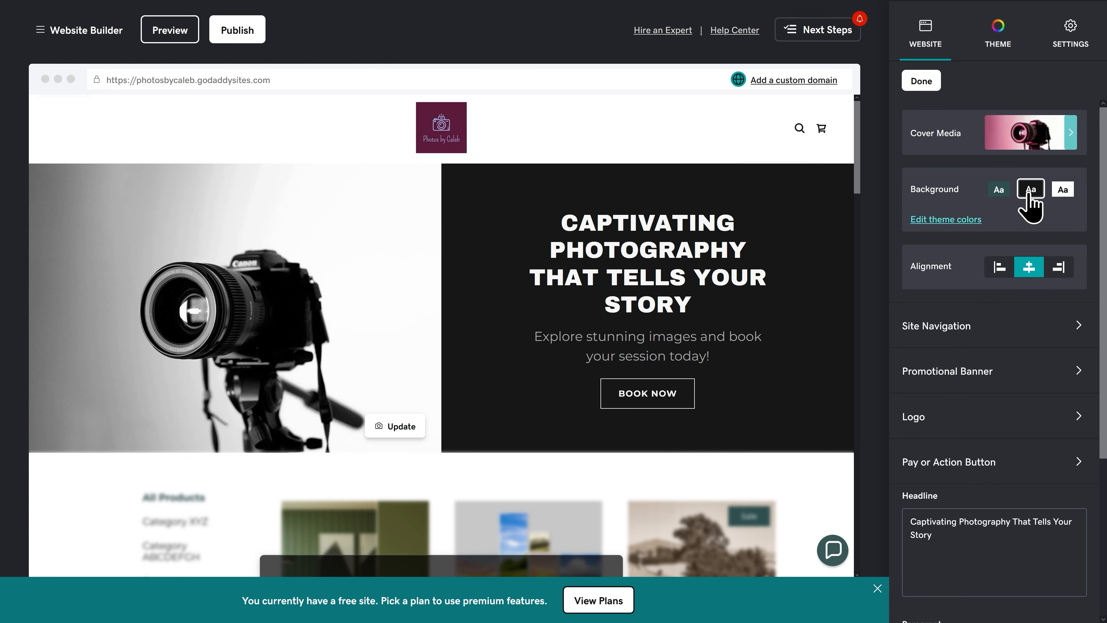
click(1002, 273)
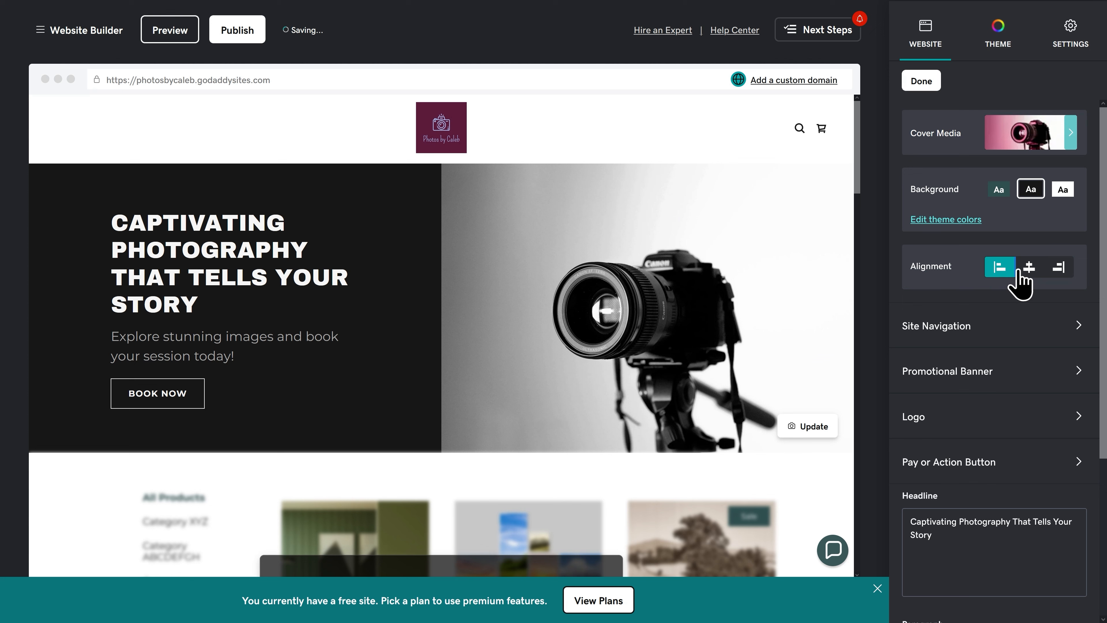
click(1028, 270)
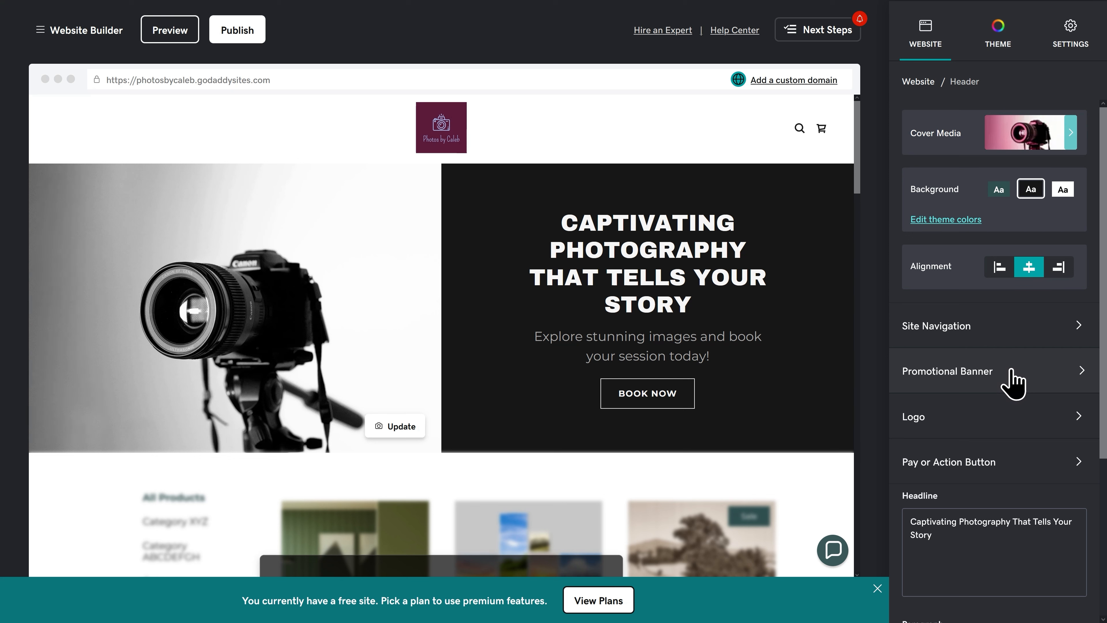
Turn on the header's promotional banner with the message "Get 20% off this month when you try our services!"
click(1011, 370)
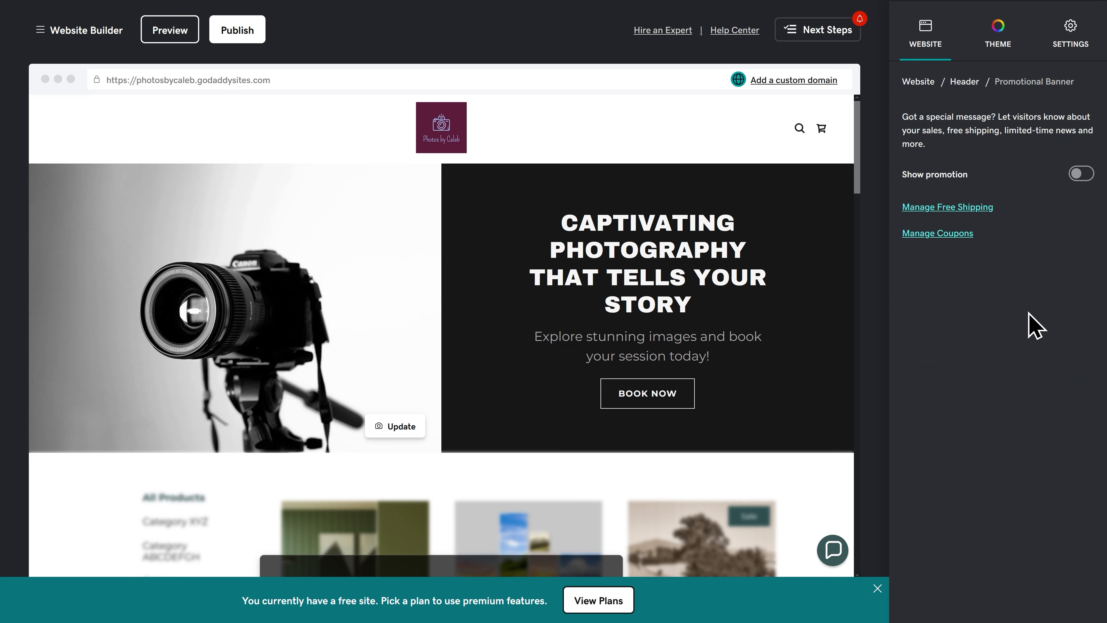
click(1080, 175)
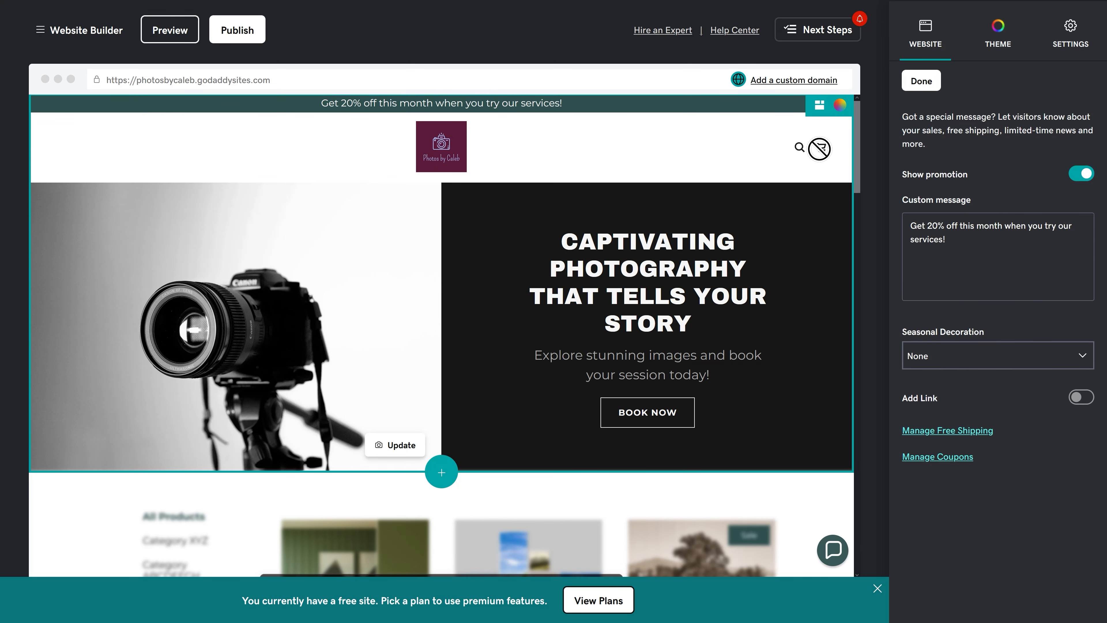
click(920, 82)
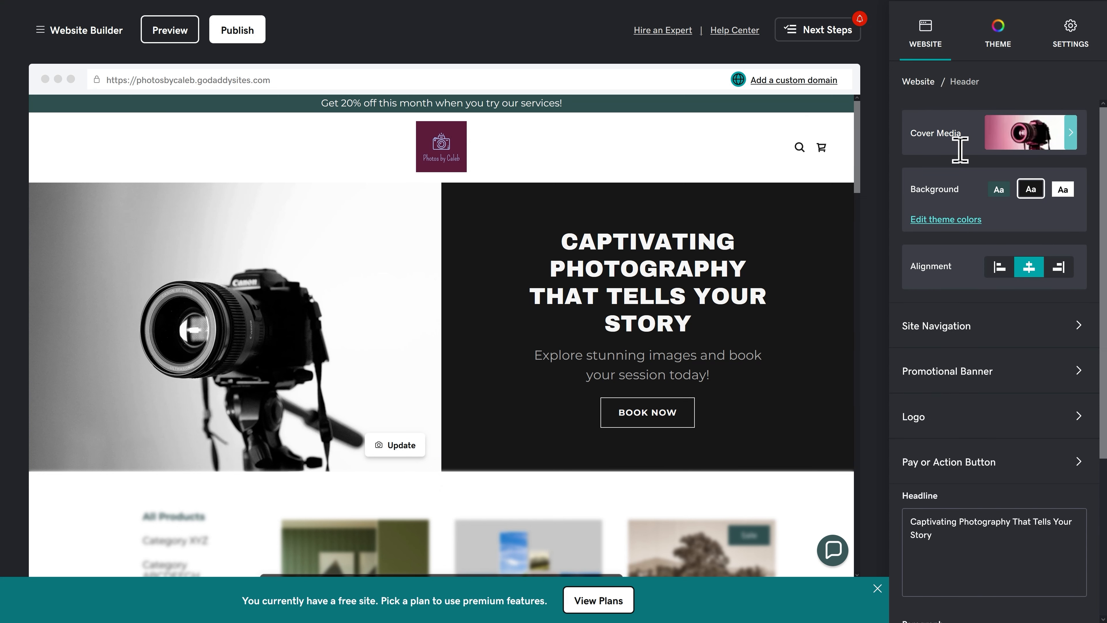
Change the header's headline to "Book your studio session today!" and its paragraph to "Accepting new clients!"
scroll(996, 475, down, 5)
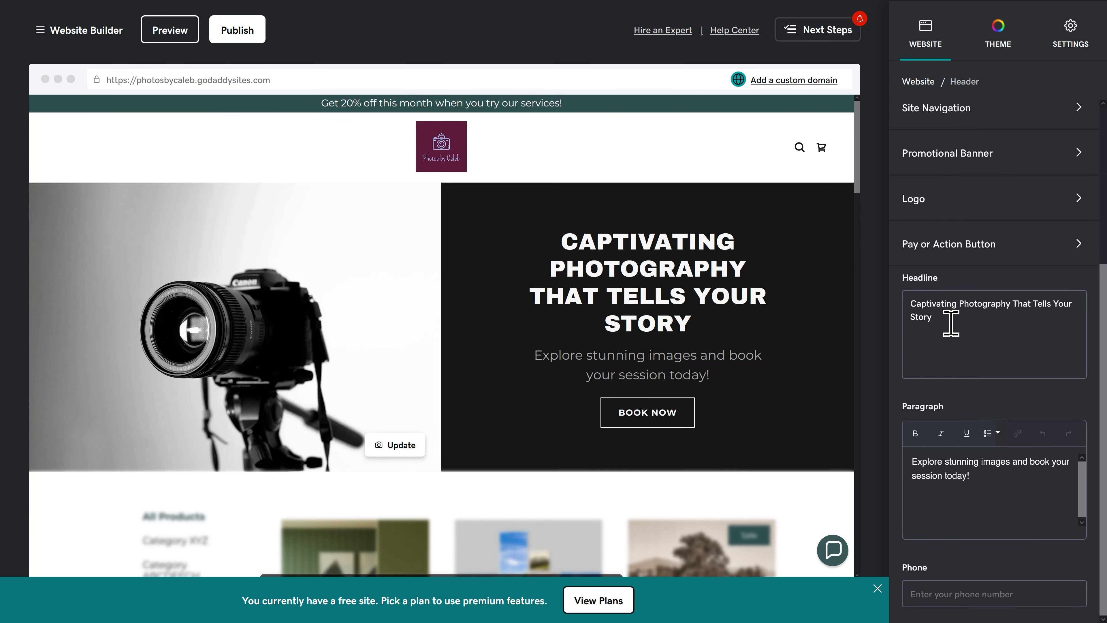
drag(951, 323, 901, 307)
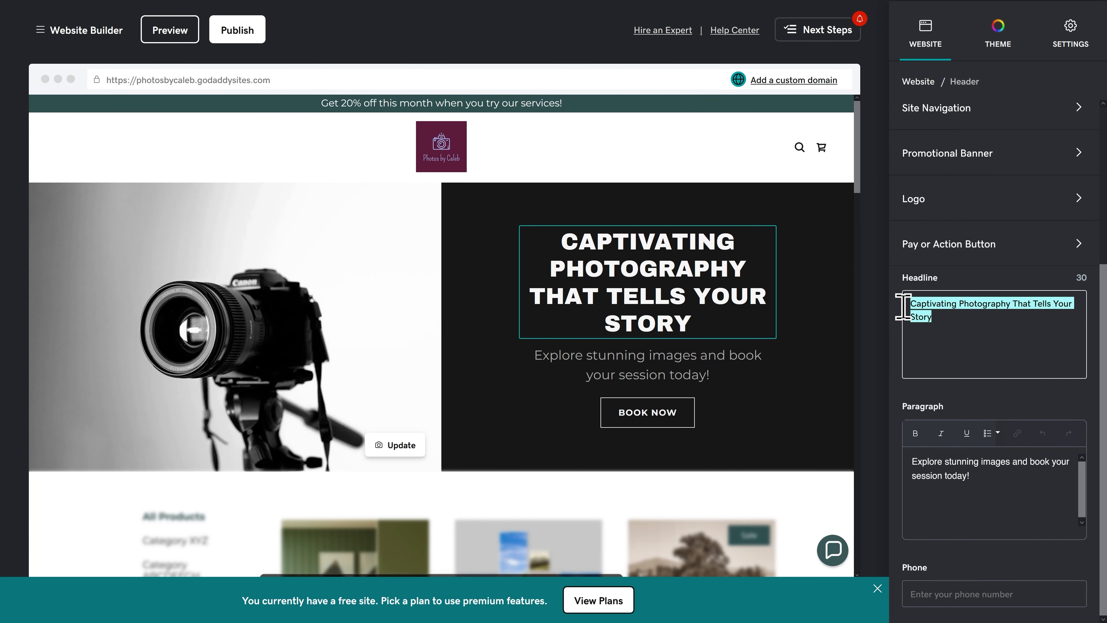
text(Book your studio sessio)
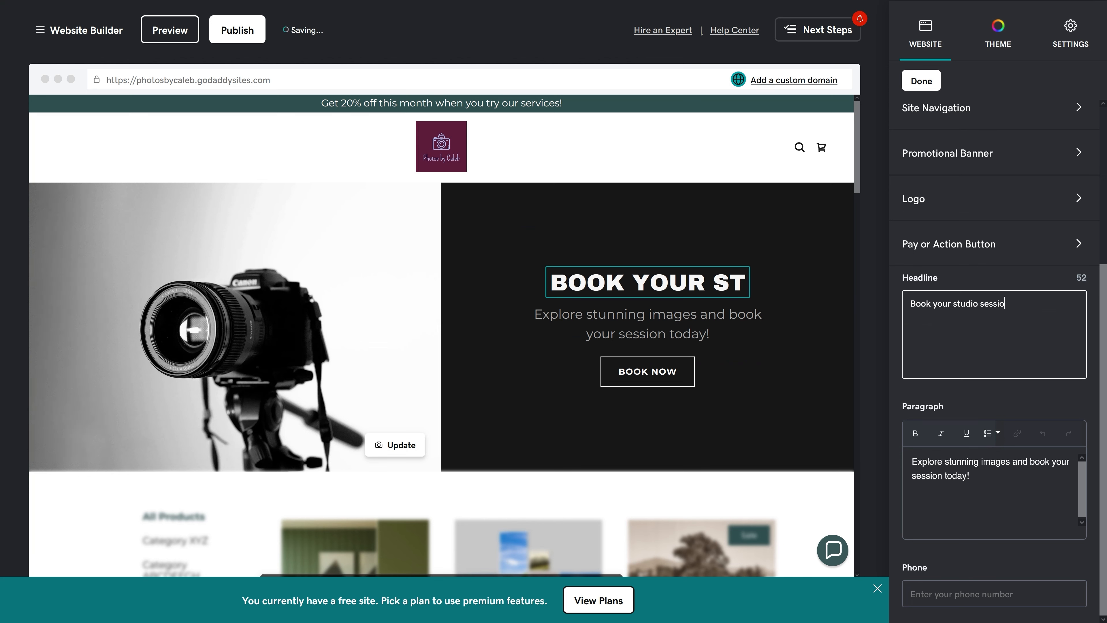
text(day!)
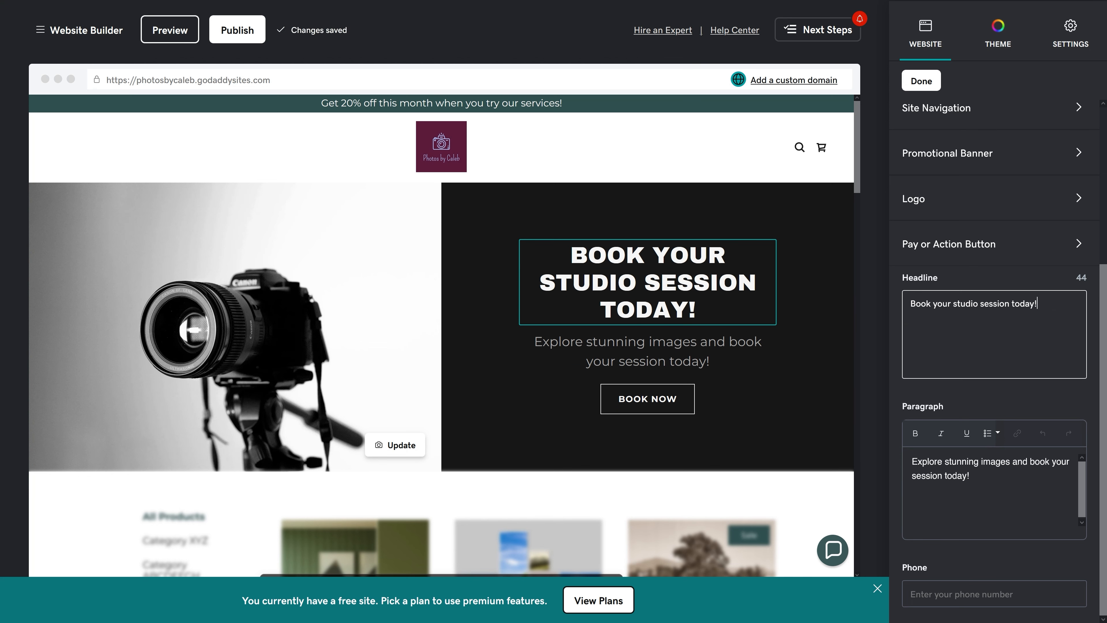
drag(1007, 489, 912, 470)
text(Ac)
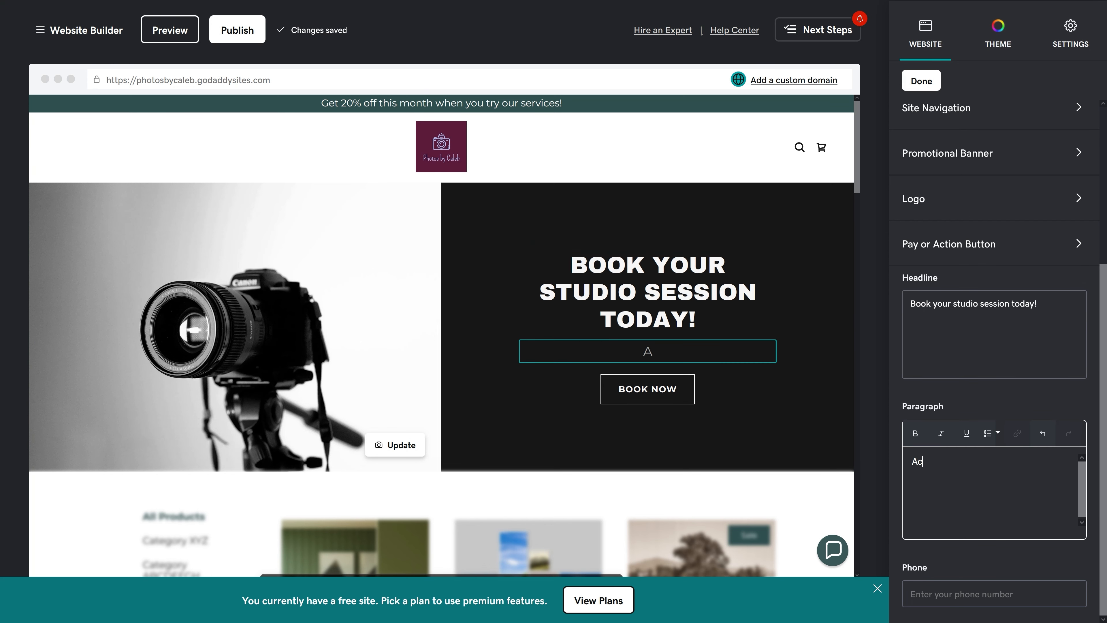
text(cepting new clients!)
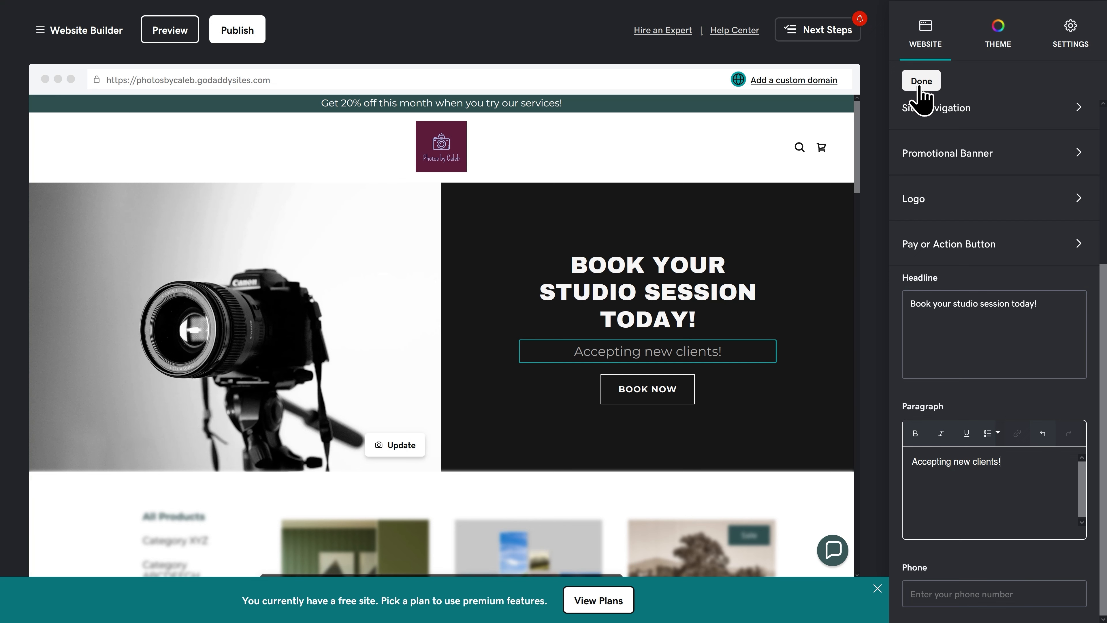
click(921, 97)
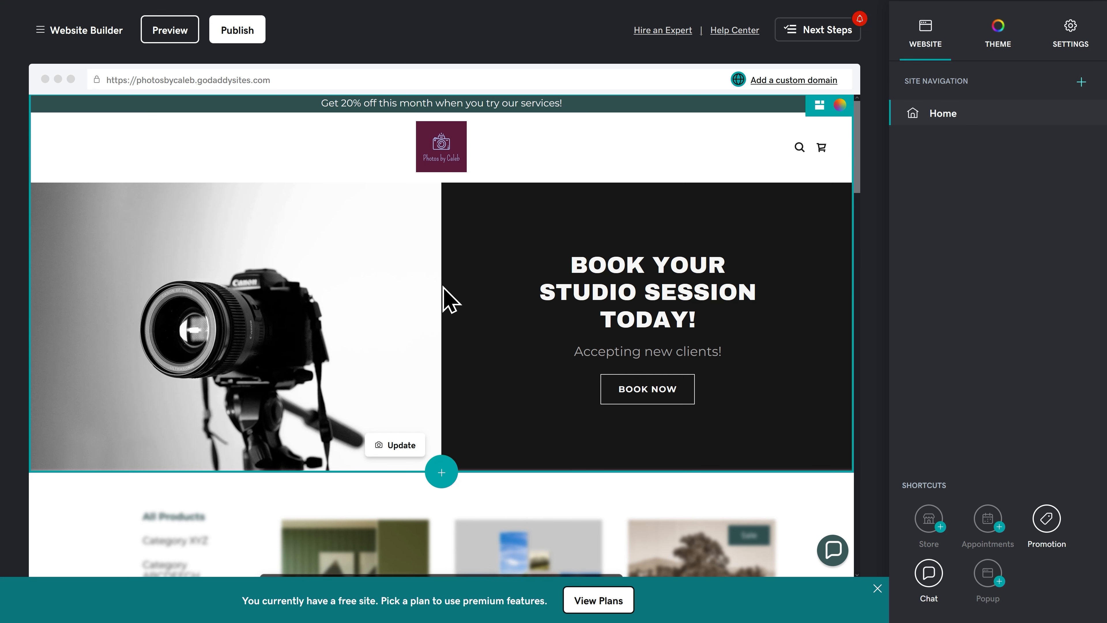
Review the home page's sections from the online store down to the footer, and return to the Discover the Story section
scroll(438, 288, down, 10)
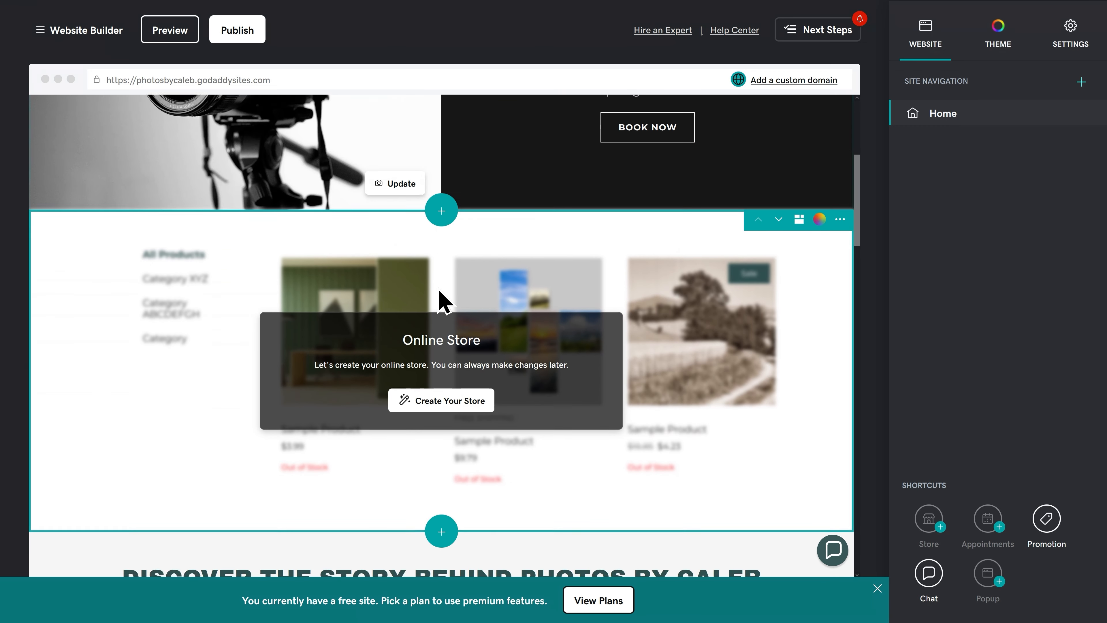
scroll(437, 289, down, 1)
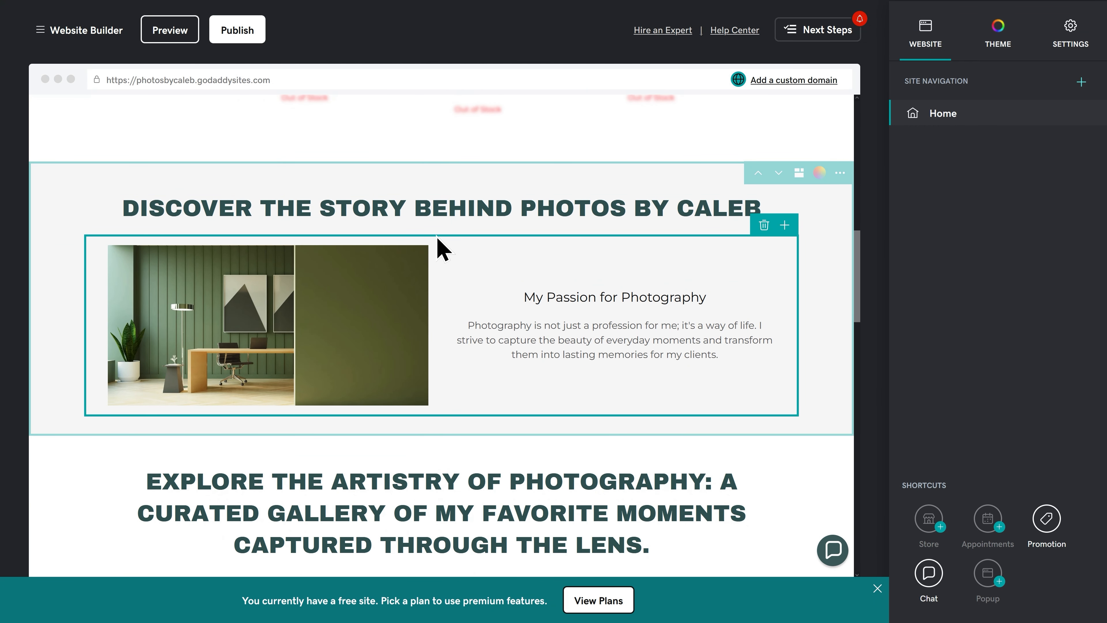
scroll(438, 247, down, 5)
scroll(436, 243, down, 1)
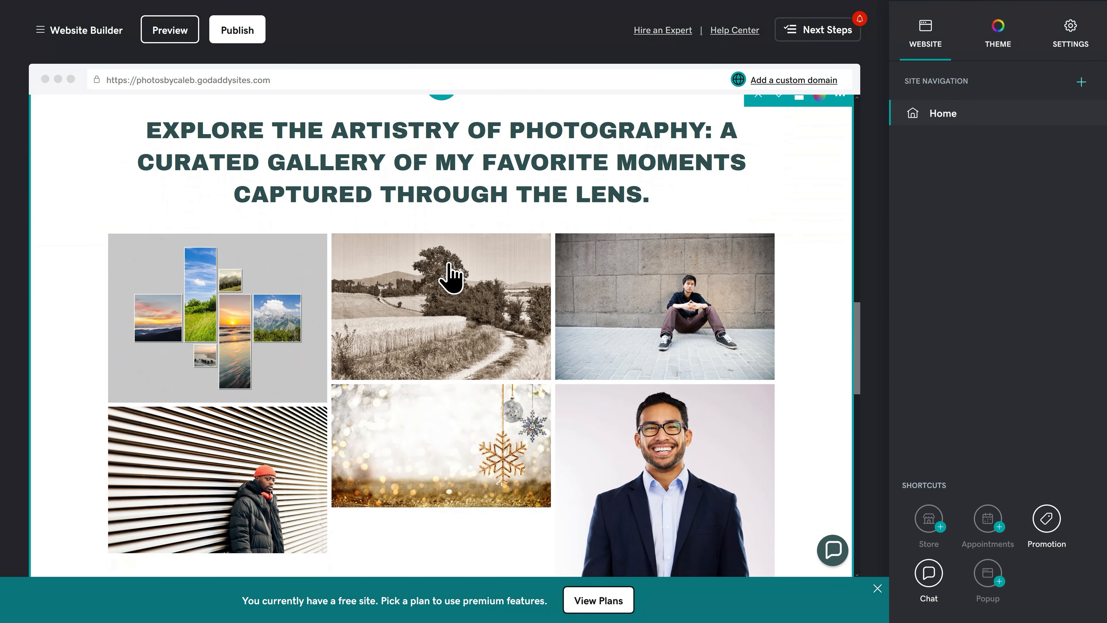
scroll(442, 263, down, 2)
scroll(442, 262, down, 12)
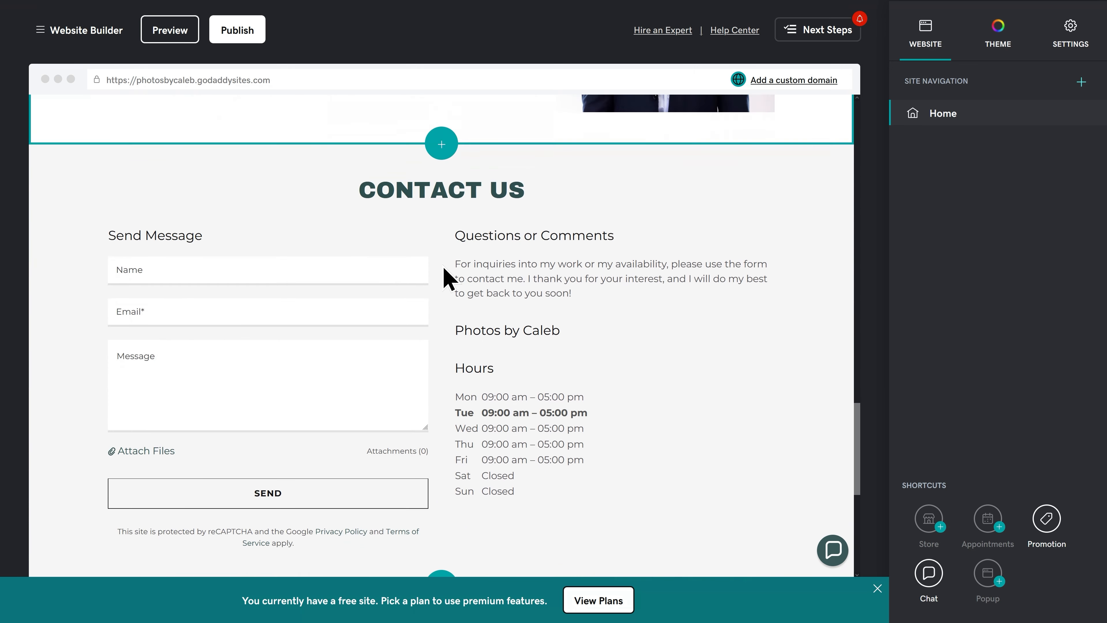
scroll(448, 289, down, 1)
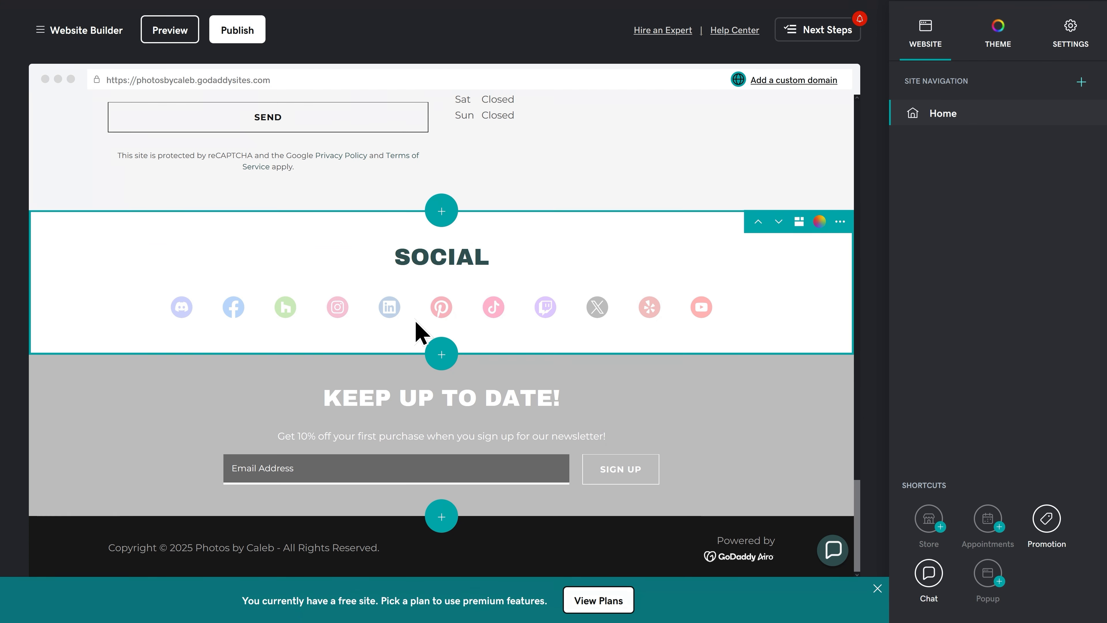
scroll(420, 328, up, 10)
scroll(416, 333, up, 6)
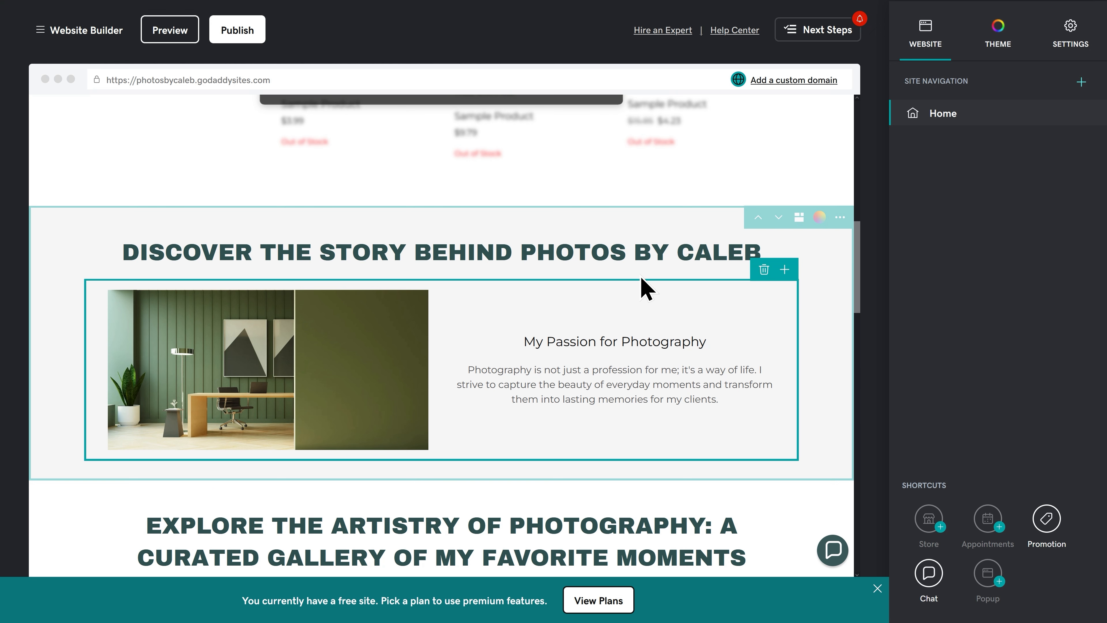
Try the suggested purple #483D8B as the Discover the Story section's background, and replace it with the recently used dark green #2F4F4F
click(840, 220)
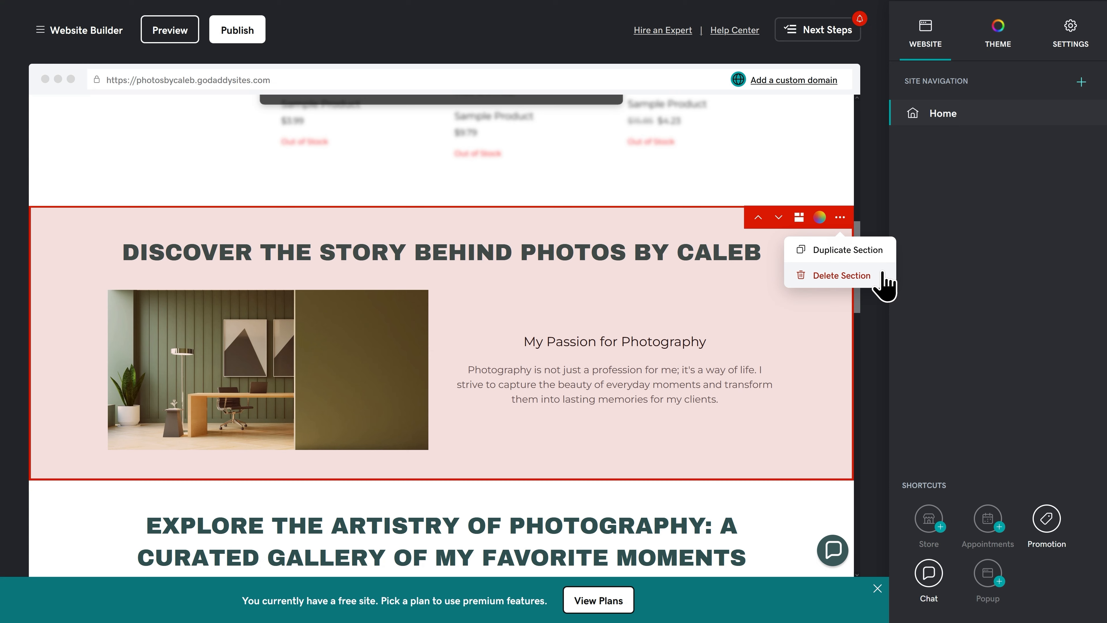
click(819, 222)
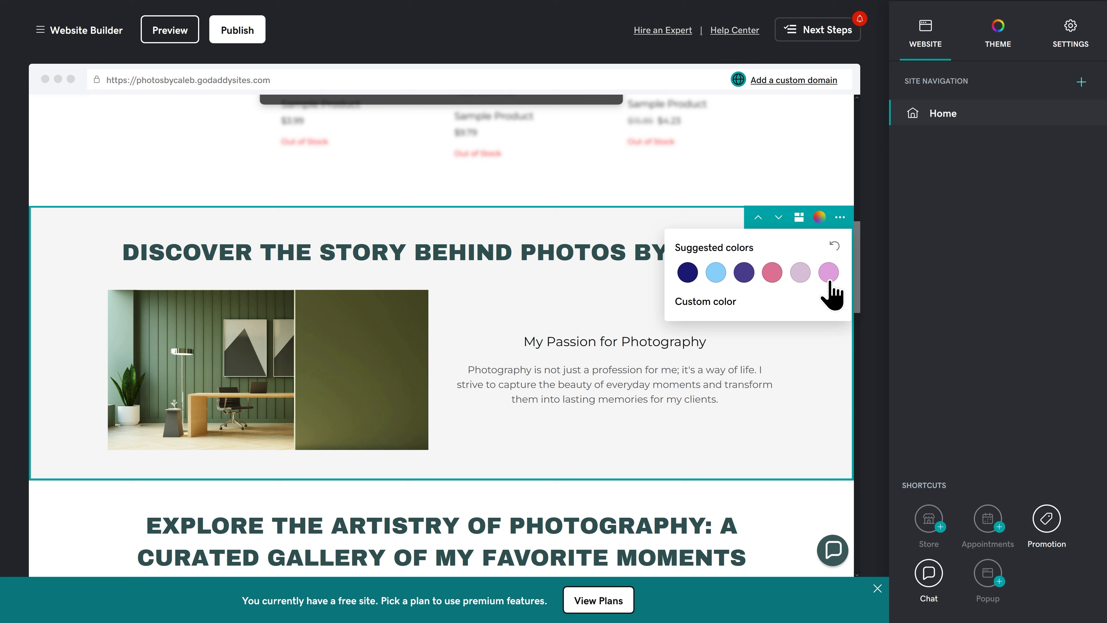
click(744, 272)
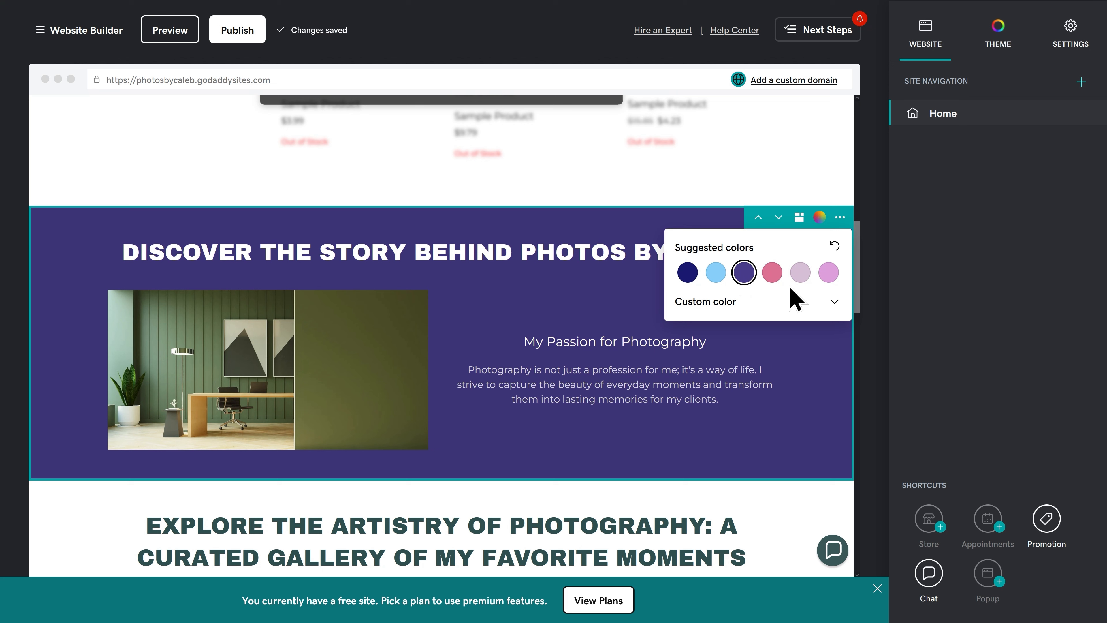
click(834, 302)
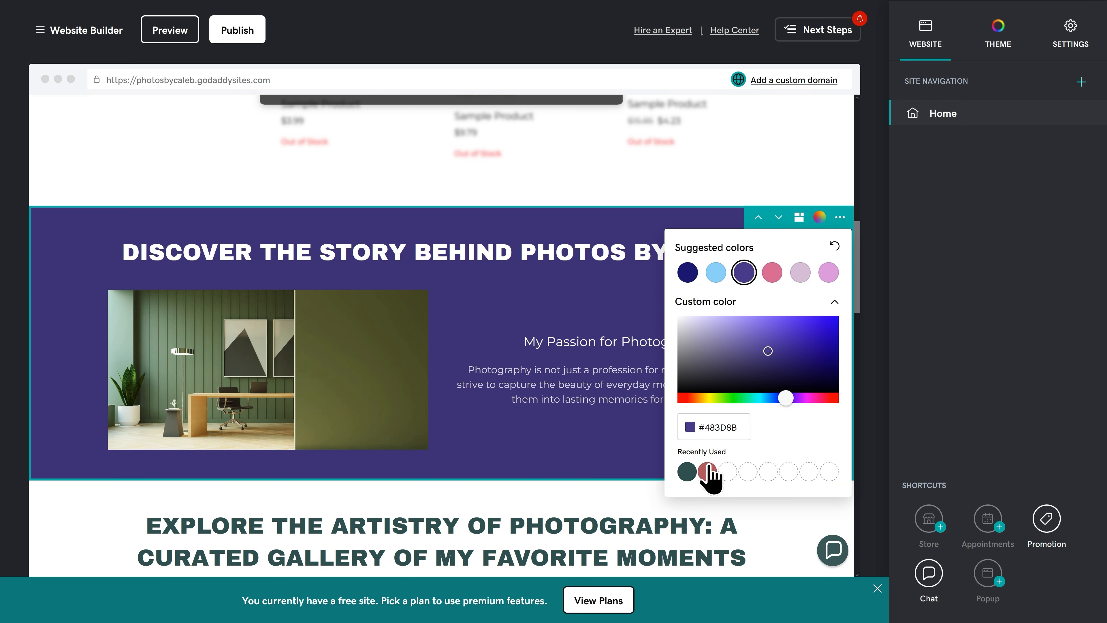
click(686, 471)
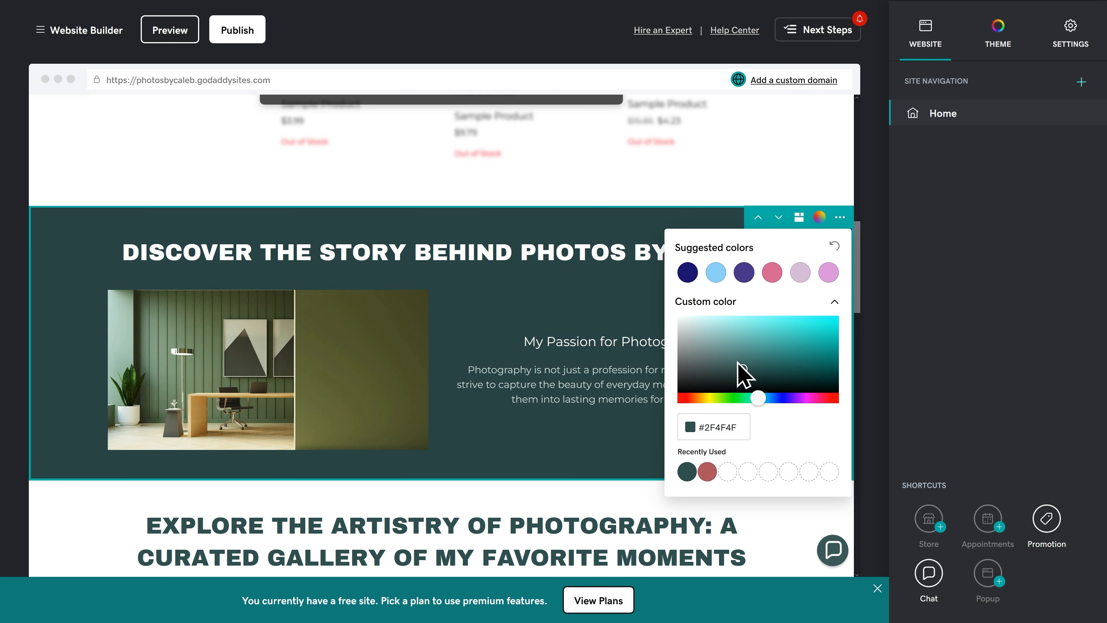
Review the layout options available for the Discover the Story section, down to Feature content with smaller images
click(798, 217)
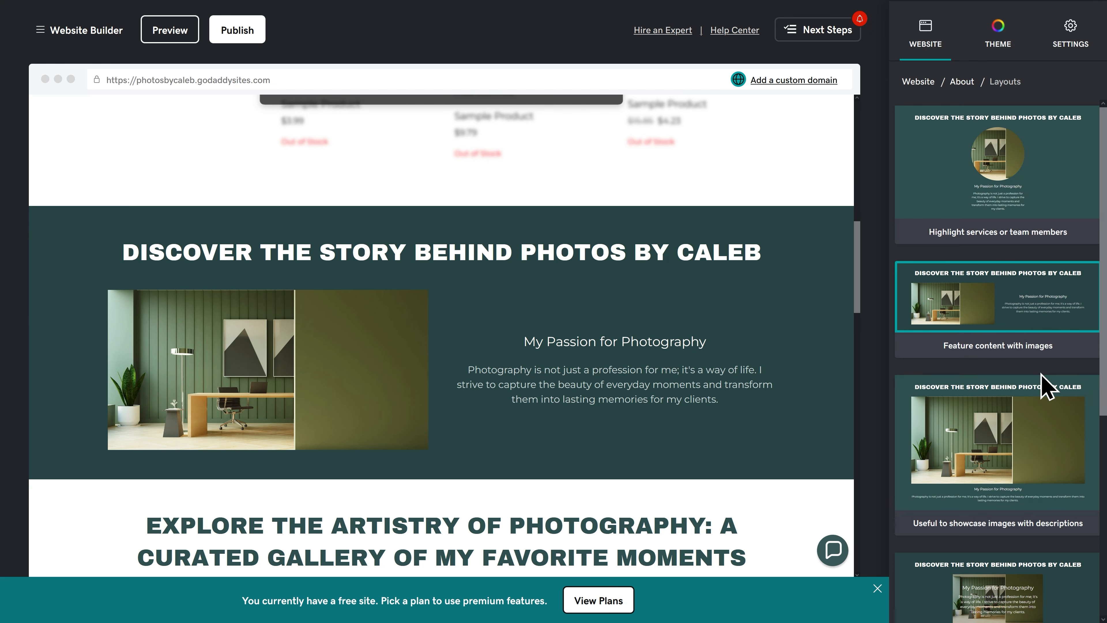
scroll(1047, 414, down, 5)
scroll(1043, 414, down, 2)
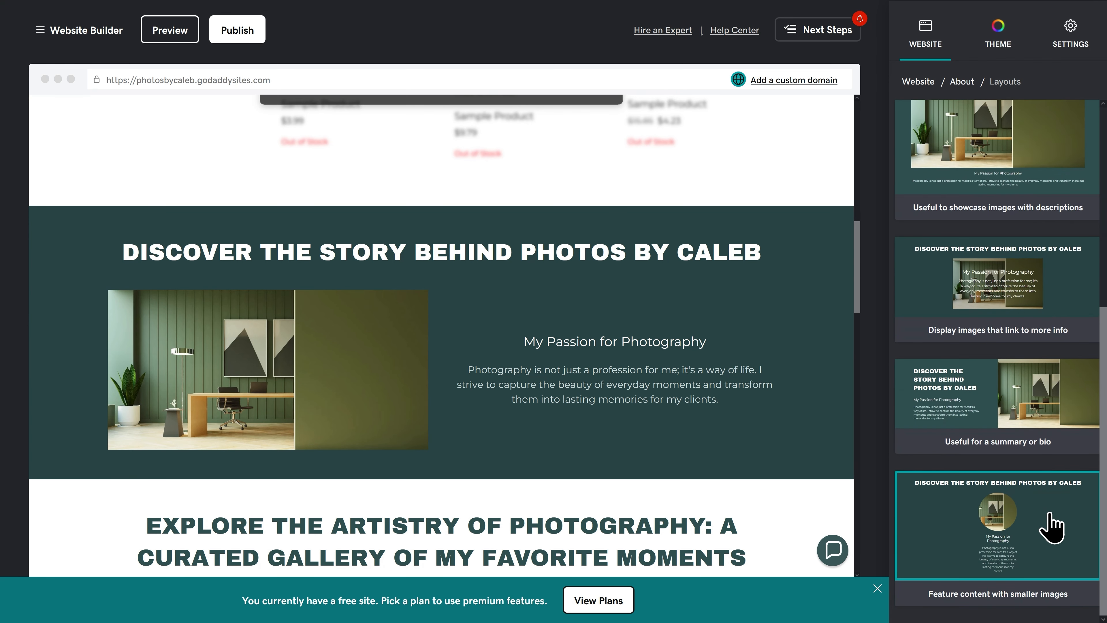
scroll(1052, 523, up, 6)
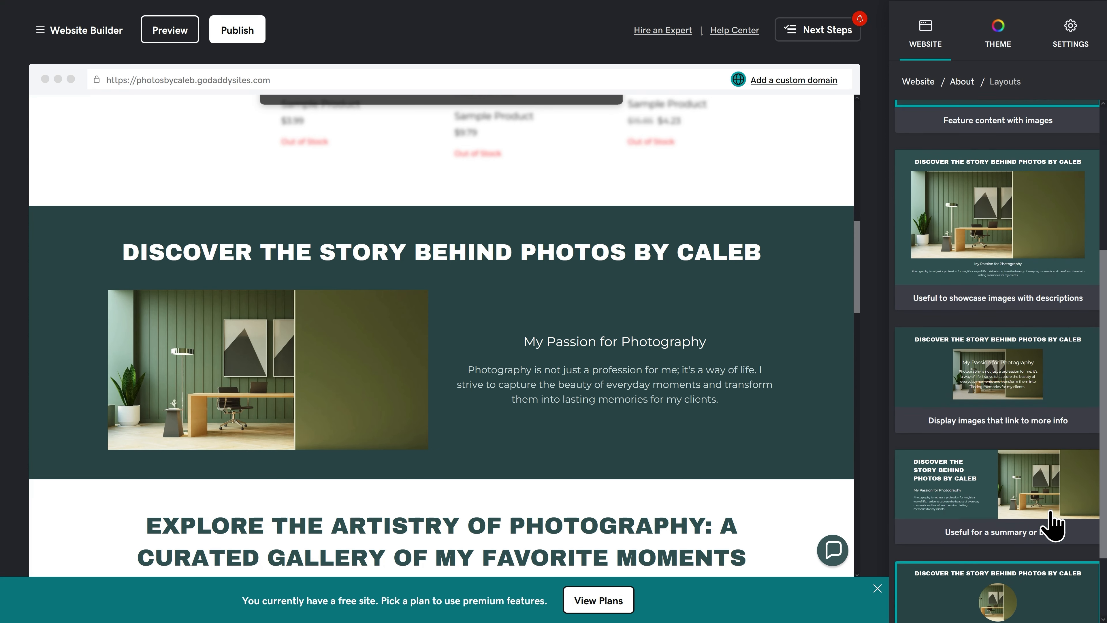
scroll(1028, 345, up, 1)
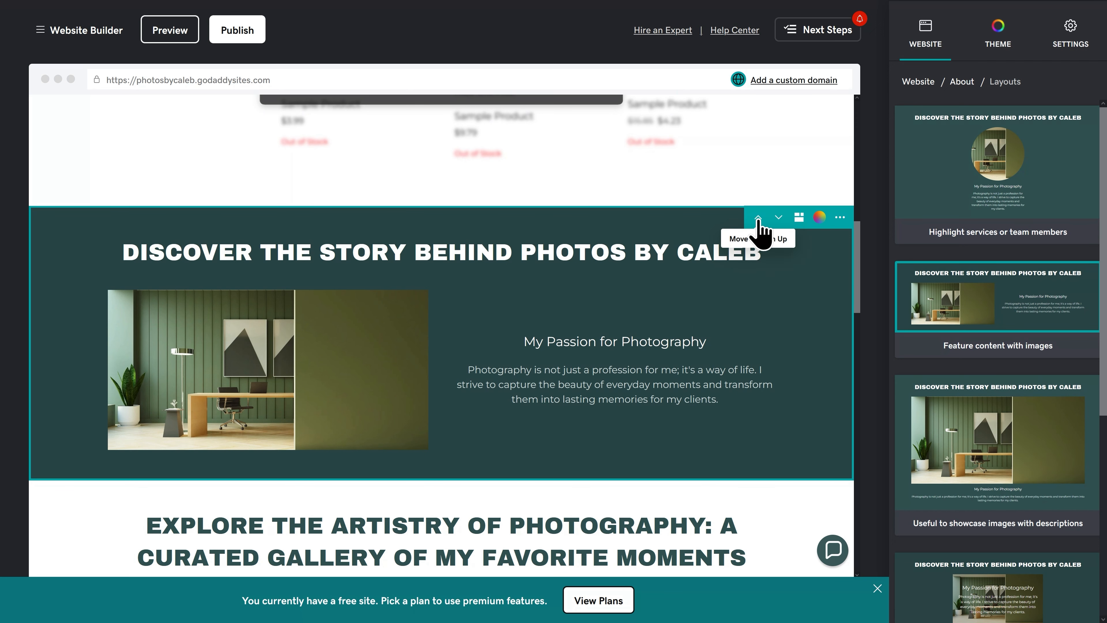
Try the Discover the Story section above the online store, and return it below the store
click(758, 218)
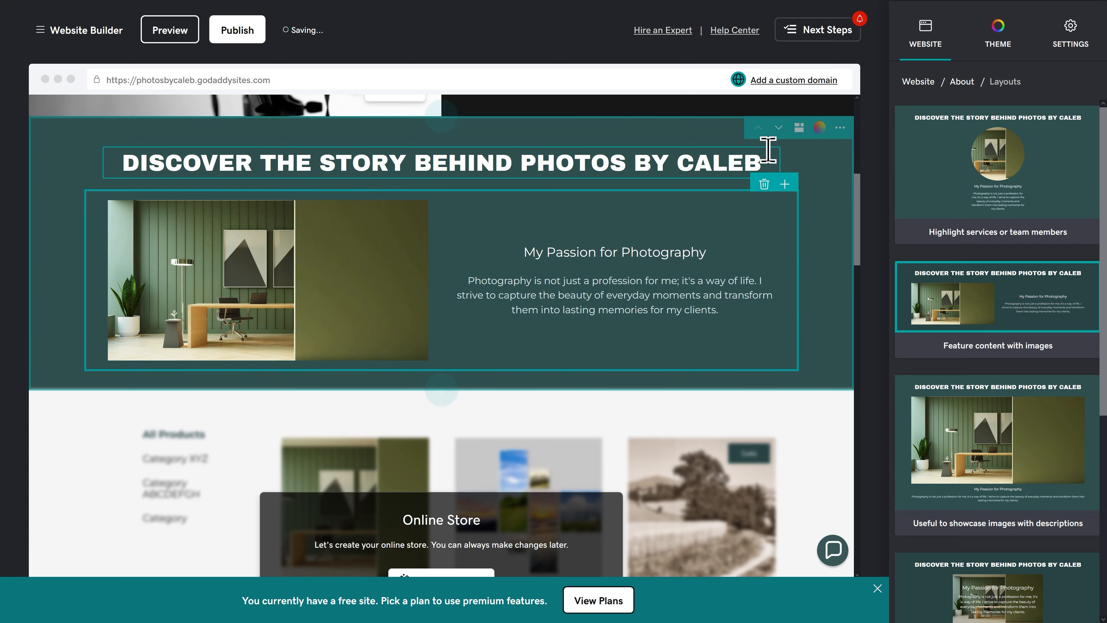
scroll(768, 178, up, 4)
scroll(749, 248, up, 3)
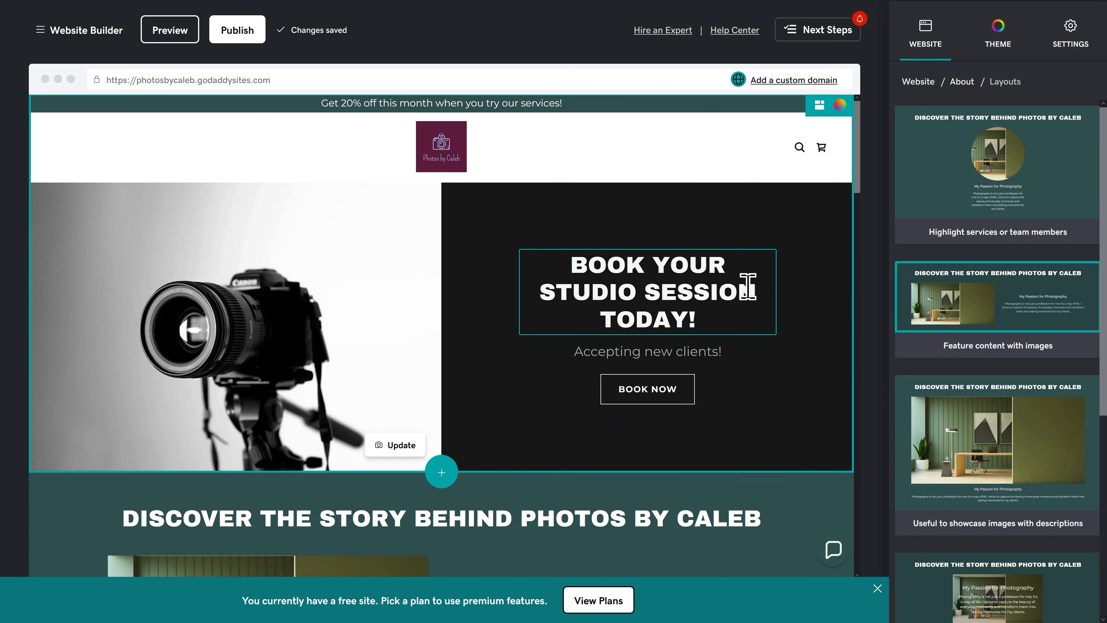
scroll(747, 298, down, 5)
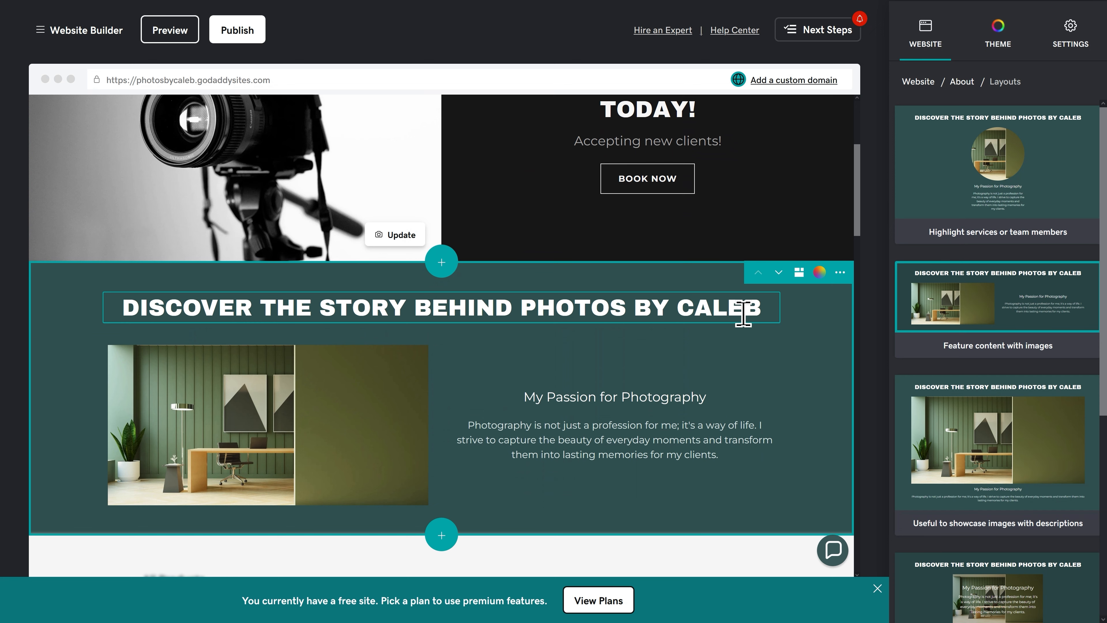
click(779, 274)
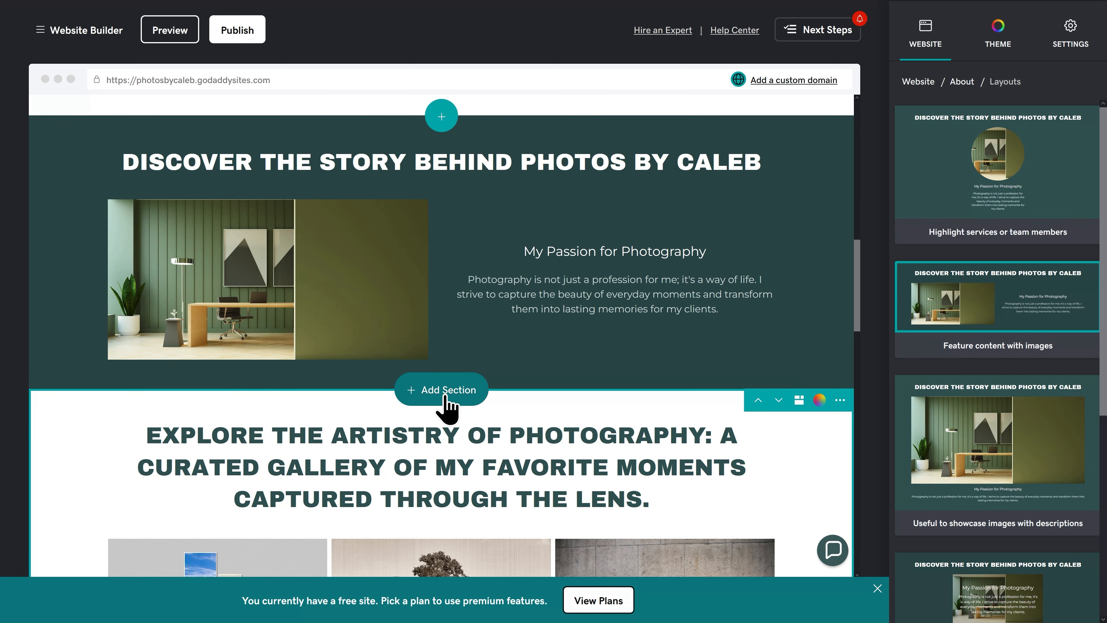
Browse the section types that can be added below Discover the Story, expanding the Restaurant and Real Estate categories, and close the library
click(445, 395)
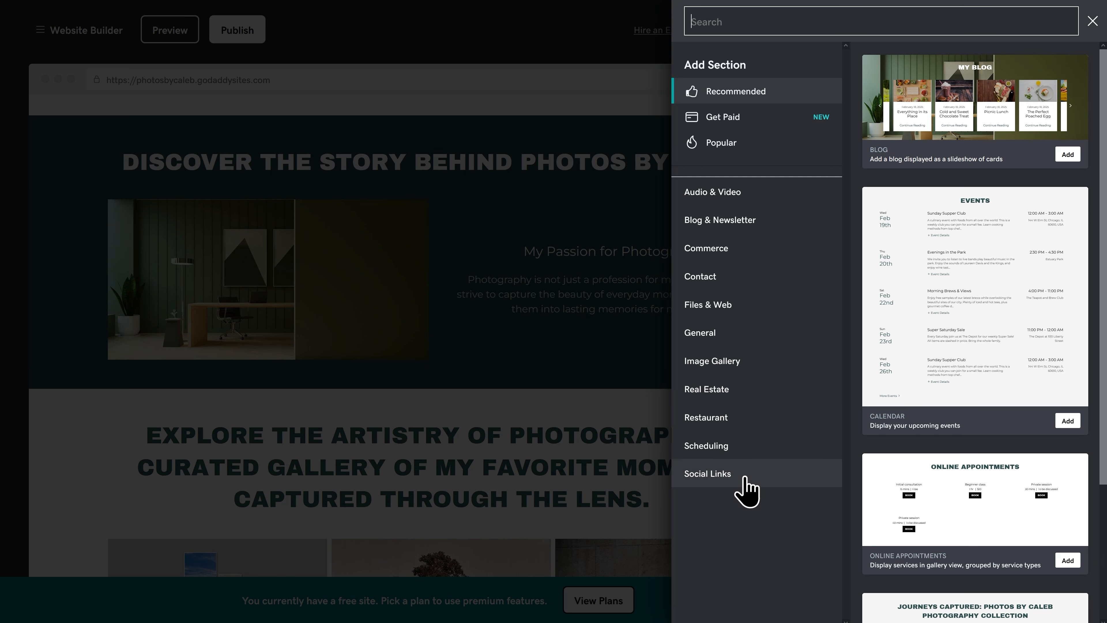
click(719, 427)
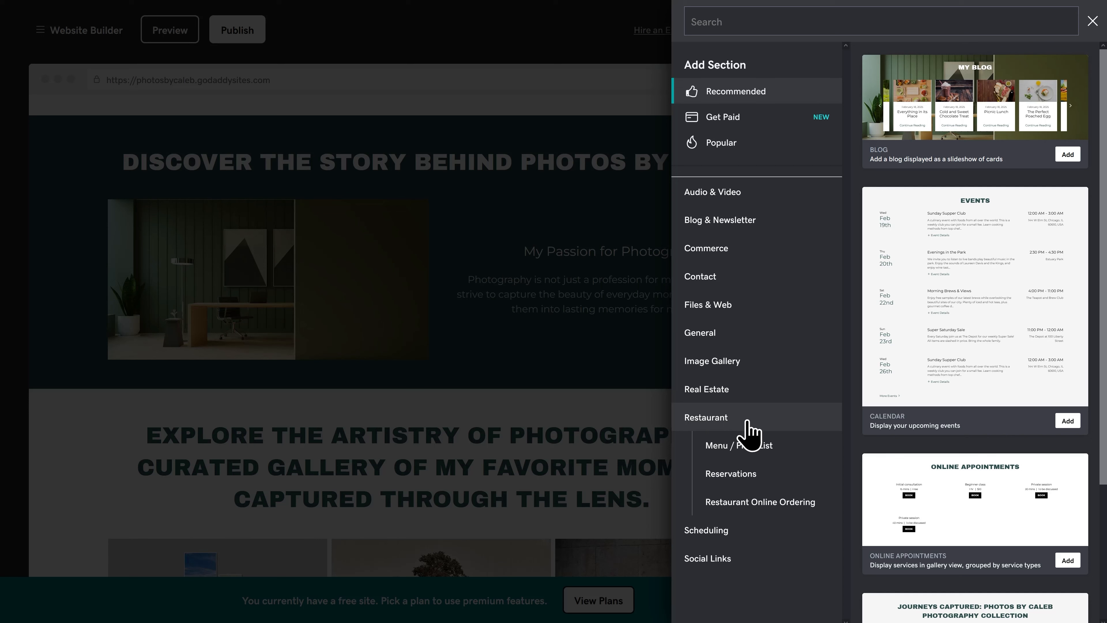
click(730, 395)
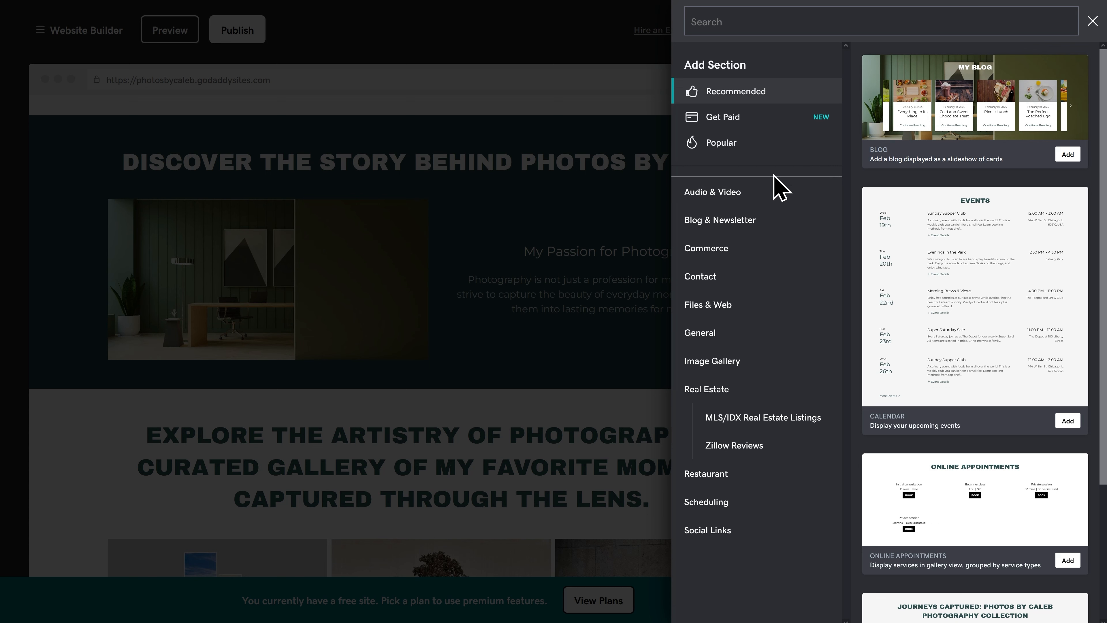
click(1091, 23)
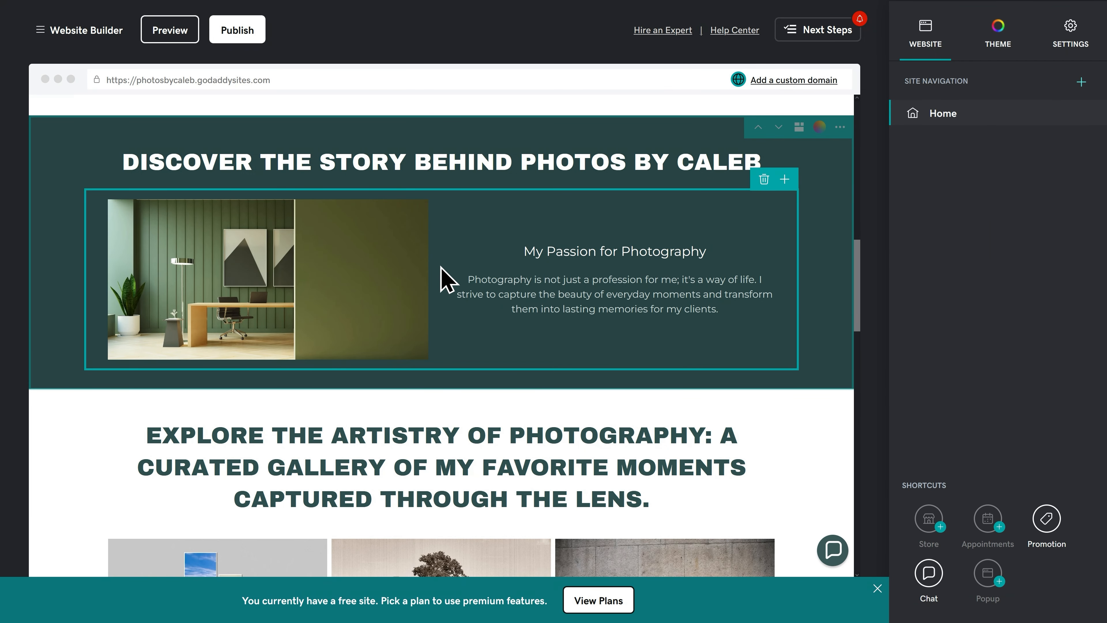
Remove all sample images from the Explore the Artistry of Photography gallery section
scroll(440, 279, down, 6)
scroll(441, 282, down, 2)
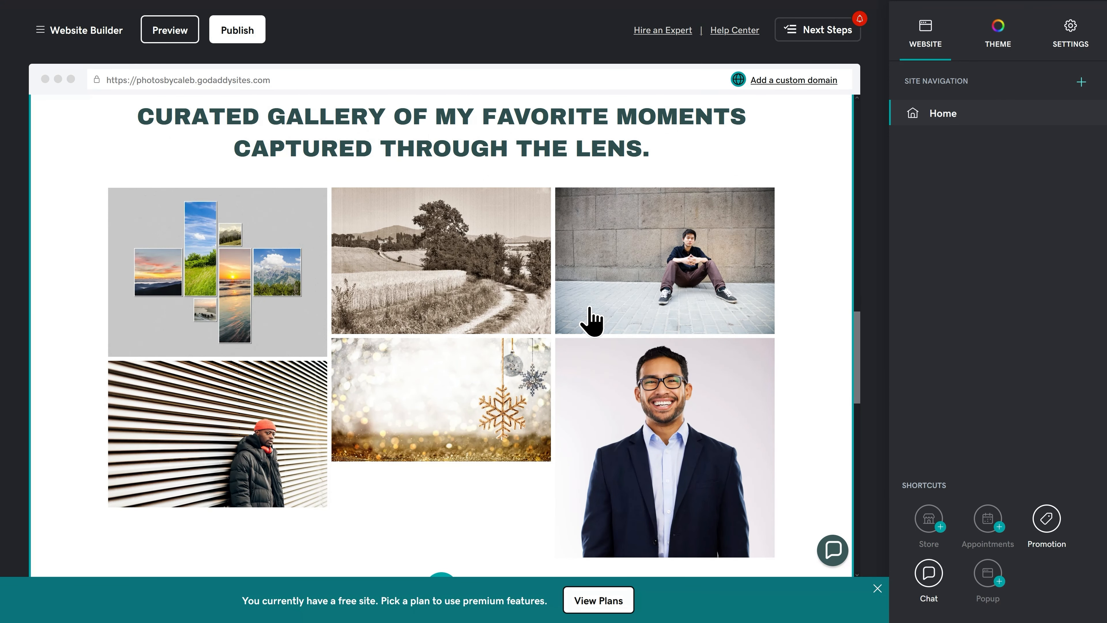
click(443, 162)
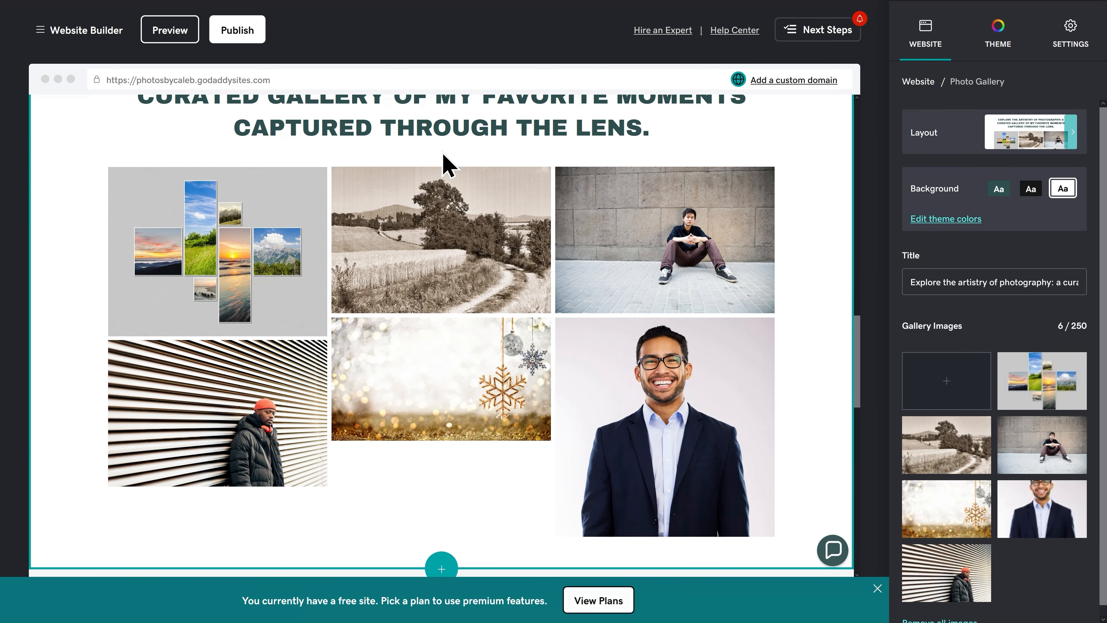
click(442, 153)
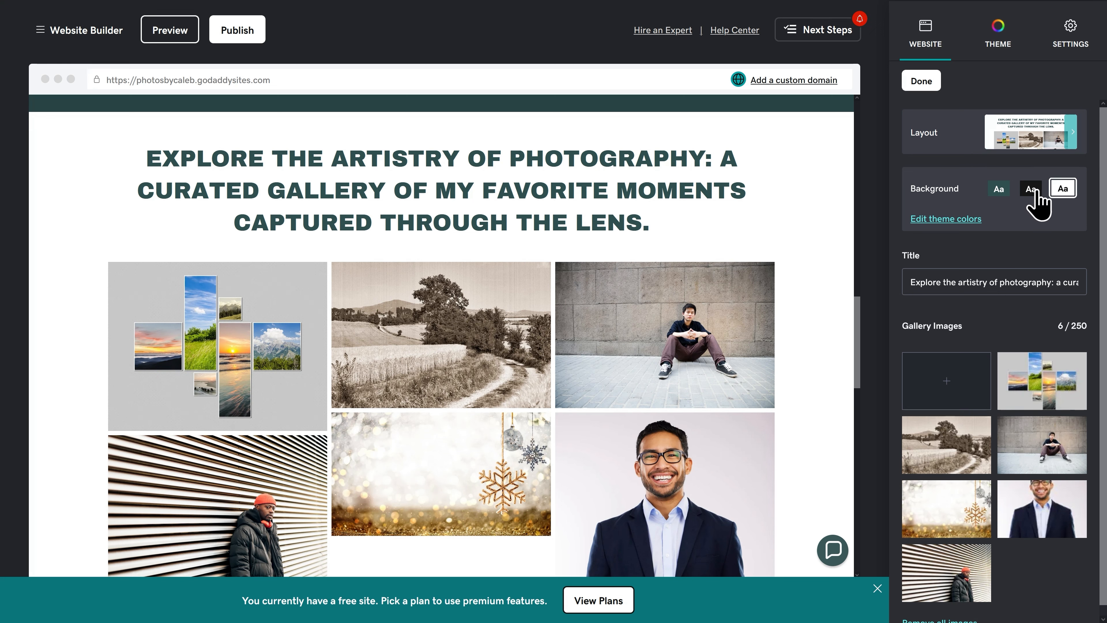
scroll(1012, 369, down, 1)
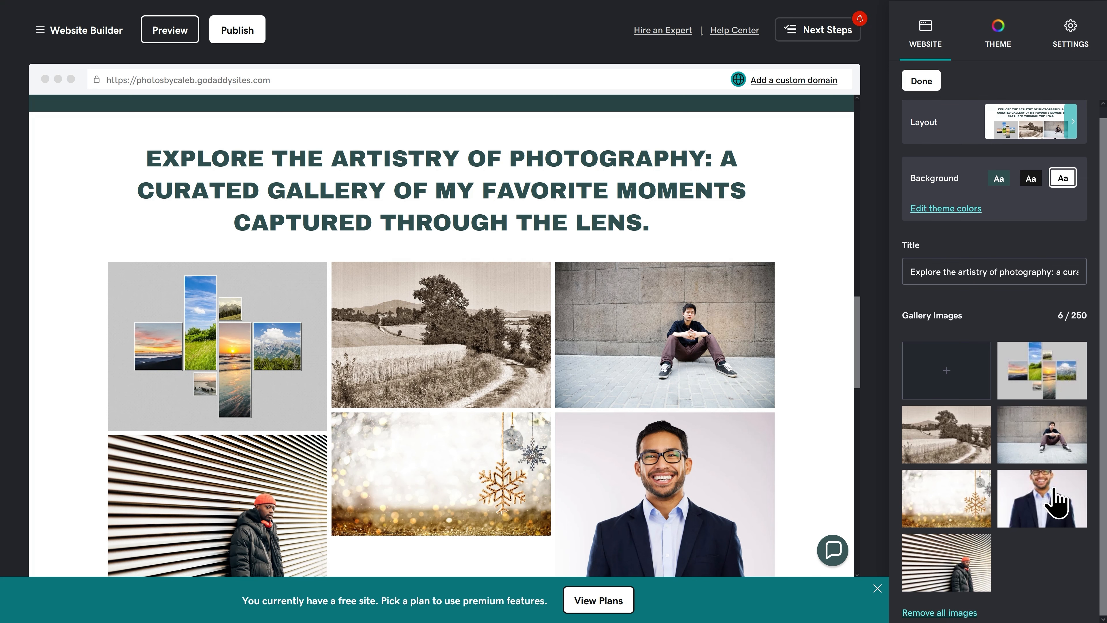
click(953, 617)
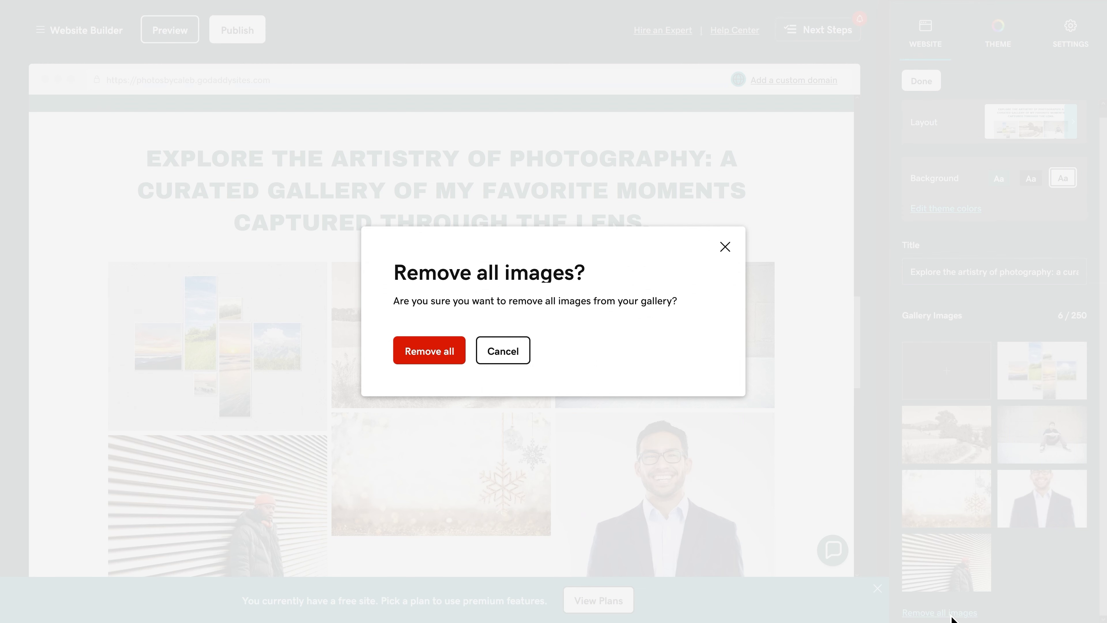
click(430, 353)
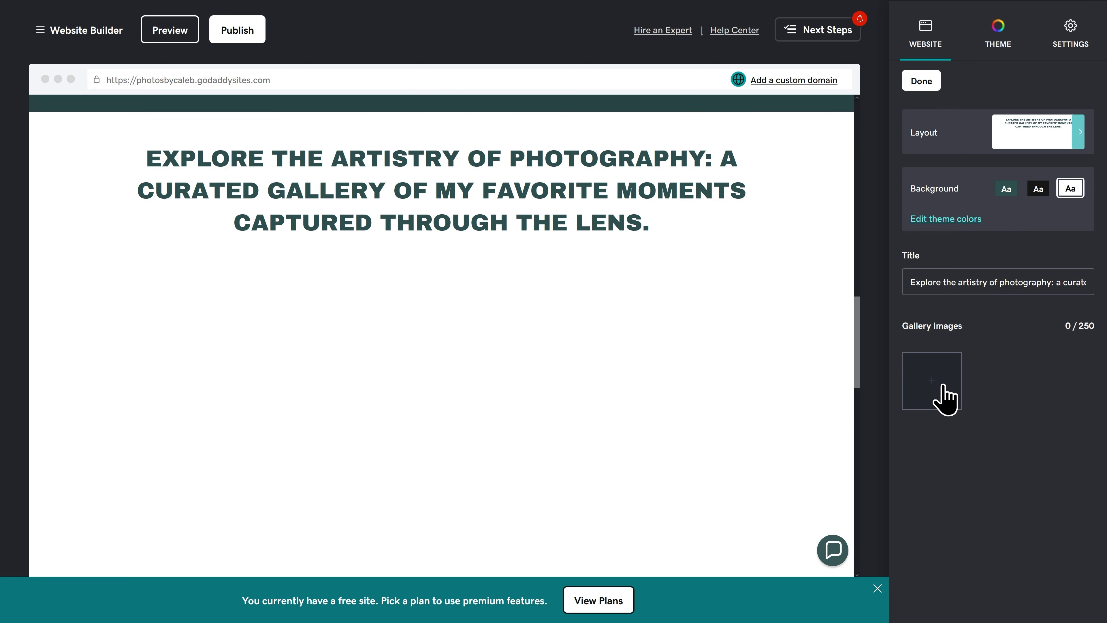
Upload Photo 1.jpg through Photo 6.jpg from the GoDaddy Tutorial Assets folder and add them to the photo gallery
click(933, 382)
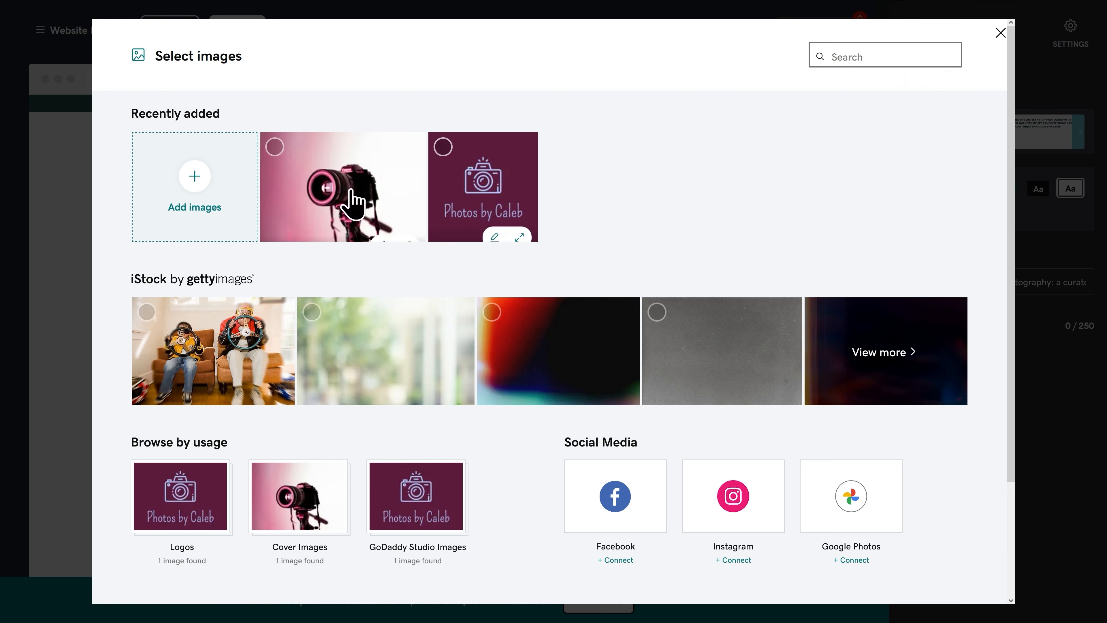
click(196, 209)
click(237, 87)
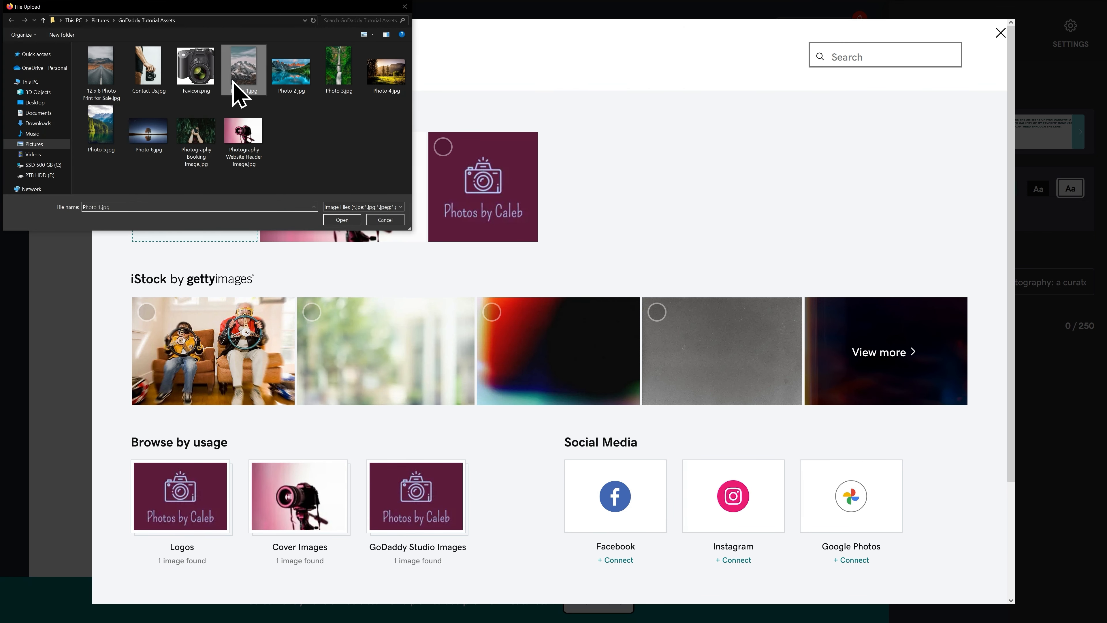
ctrl+click(285, 85)
ctrl+click(336, 85)
ctrl+click(376, 89)
ctrl+click(112, 148)
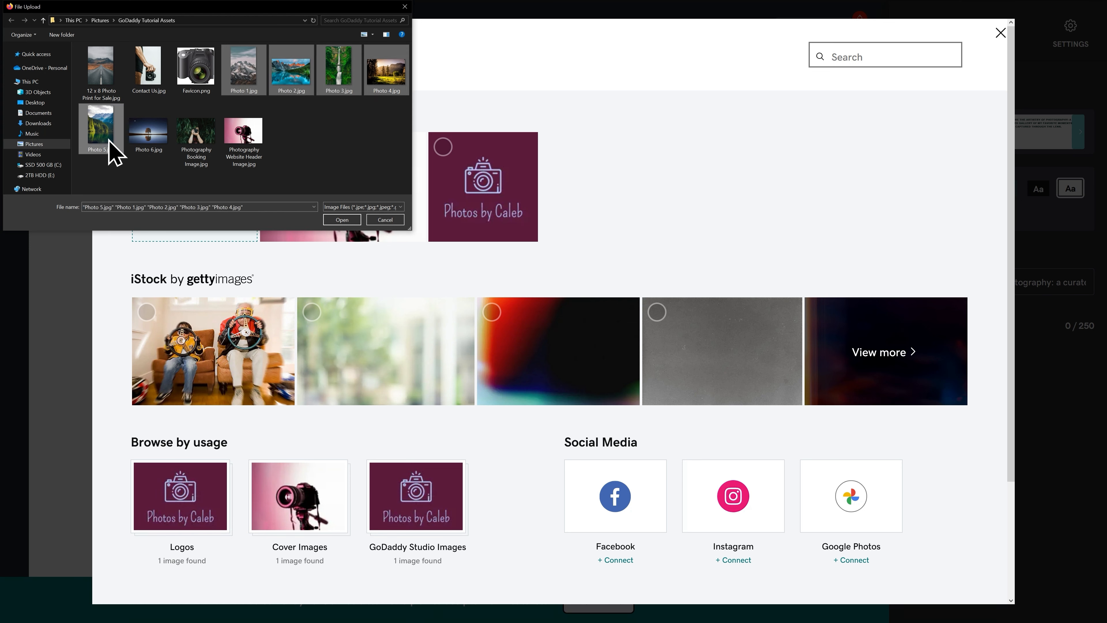
ctrl+click(149, 138)
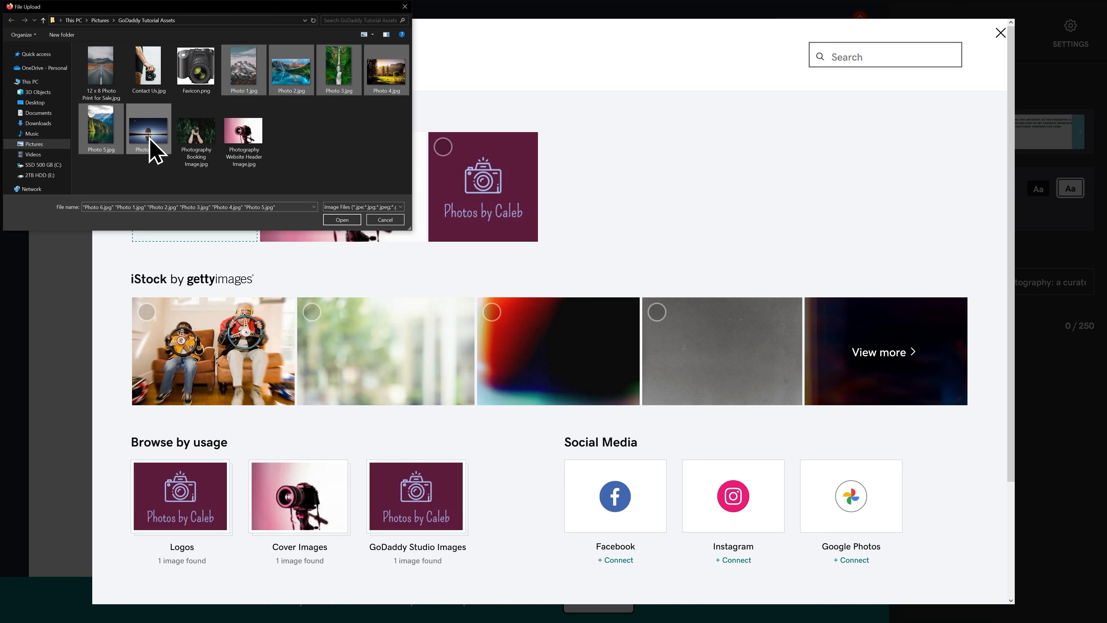
click(342, 220)
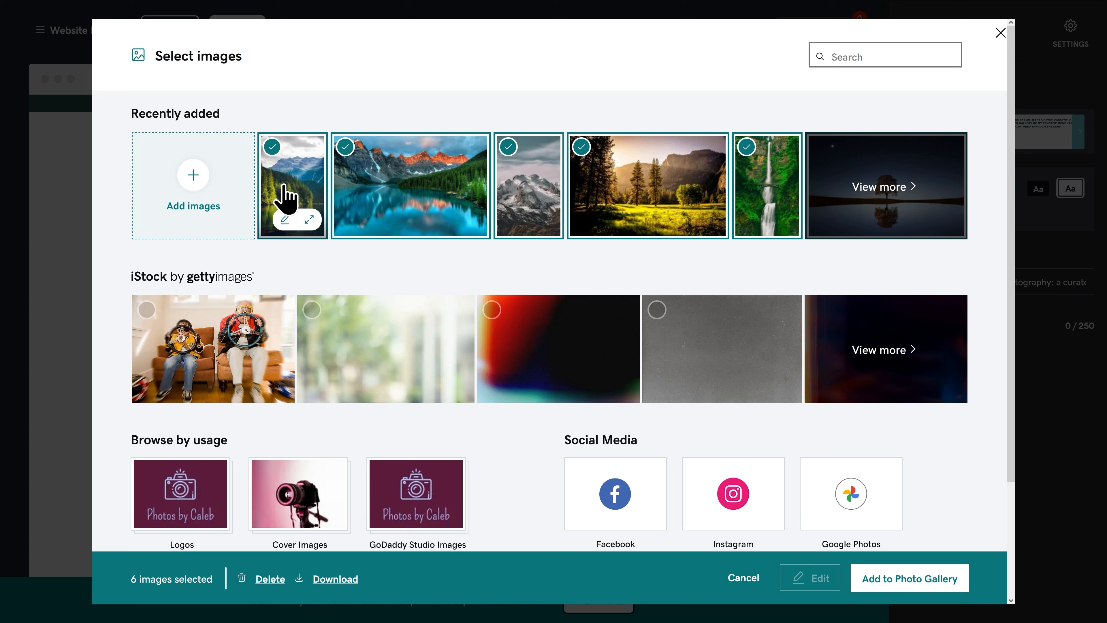
click(901, 587)
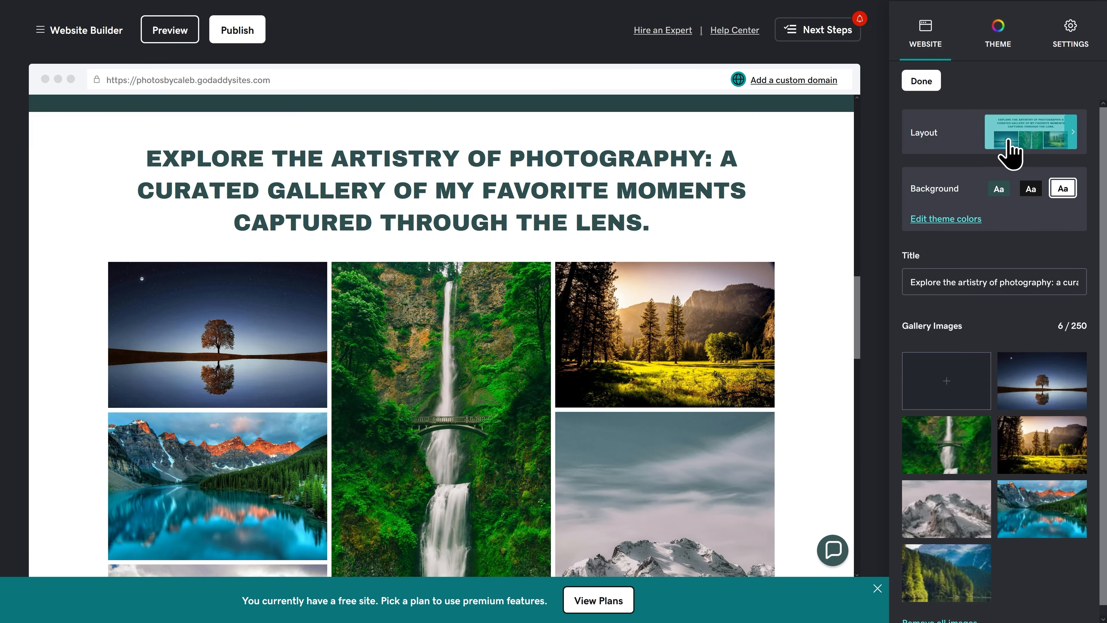
Change the photo gallery's layout to "Slideshow of images with thumbnails" and finish editing the section
click(1031, 146)
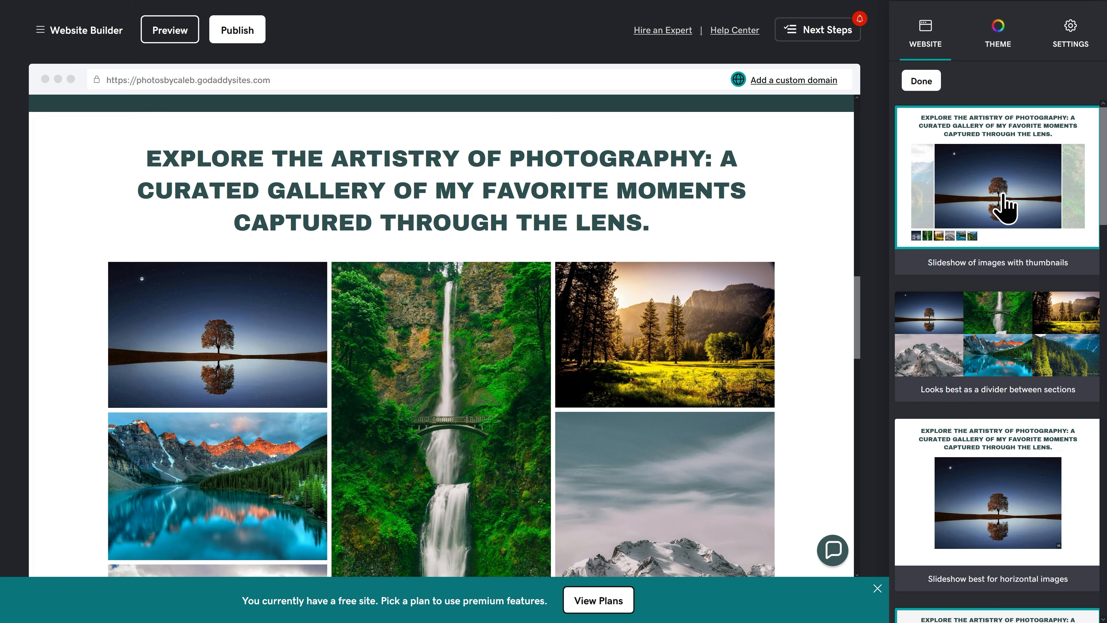
click(1002, 201)
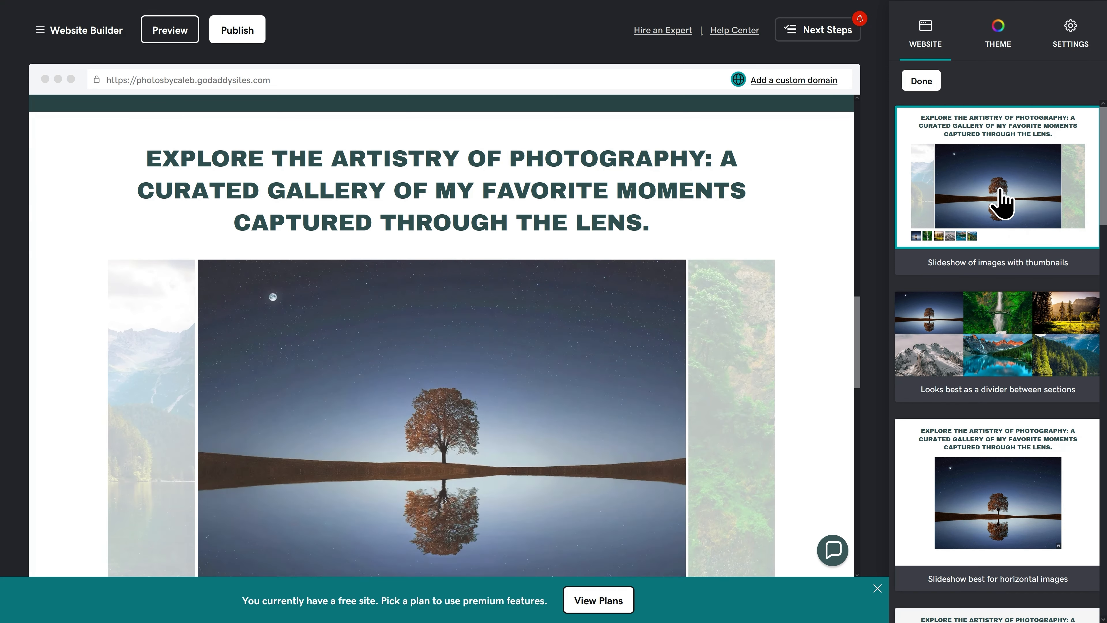
click(921, 88)
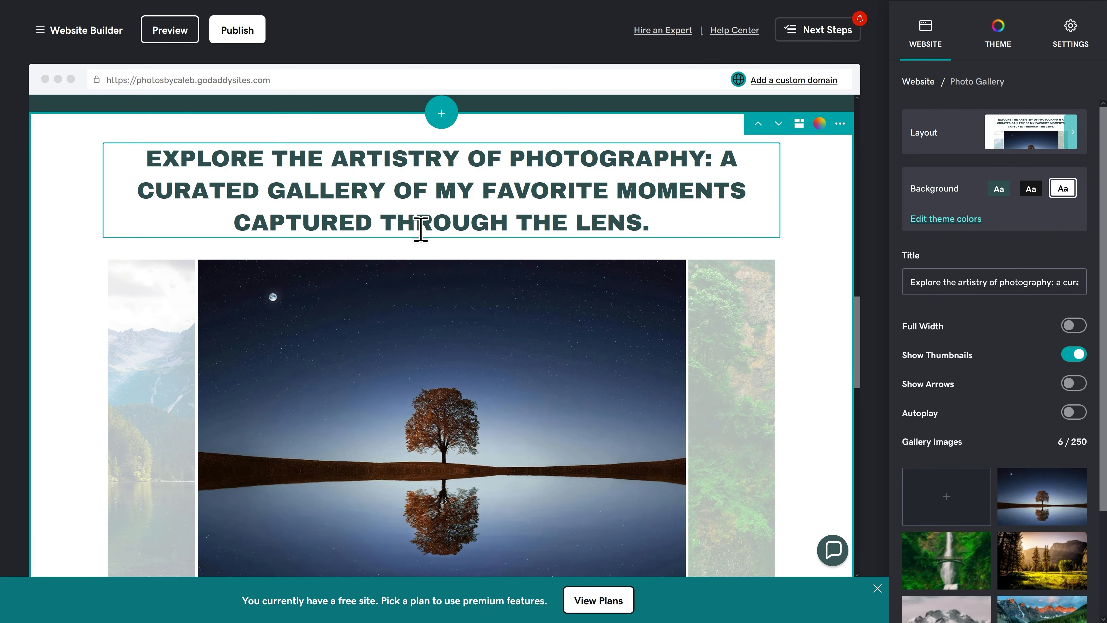
scroll(423, 277, down, 2)
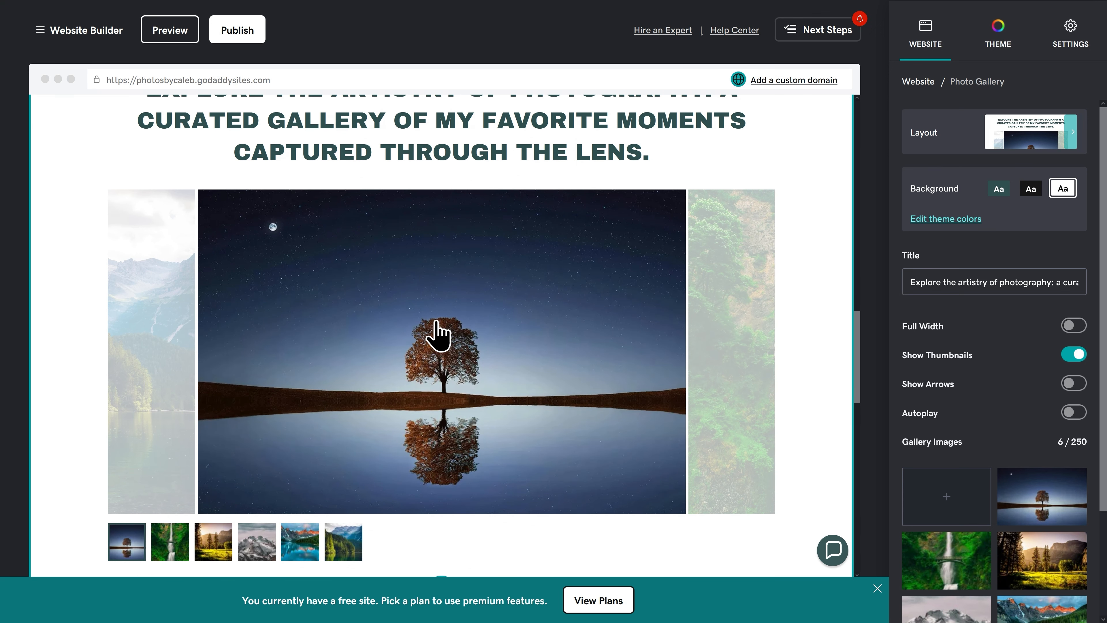
scroll(437, 325, down, 12)
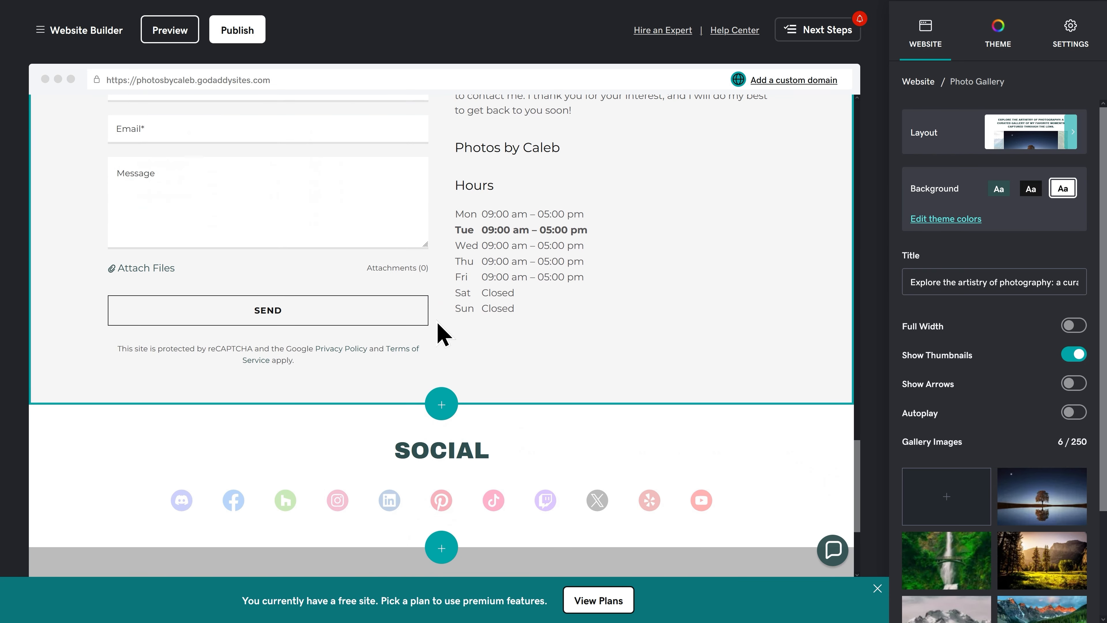
scroll(436, 322, down, 4)
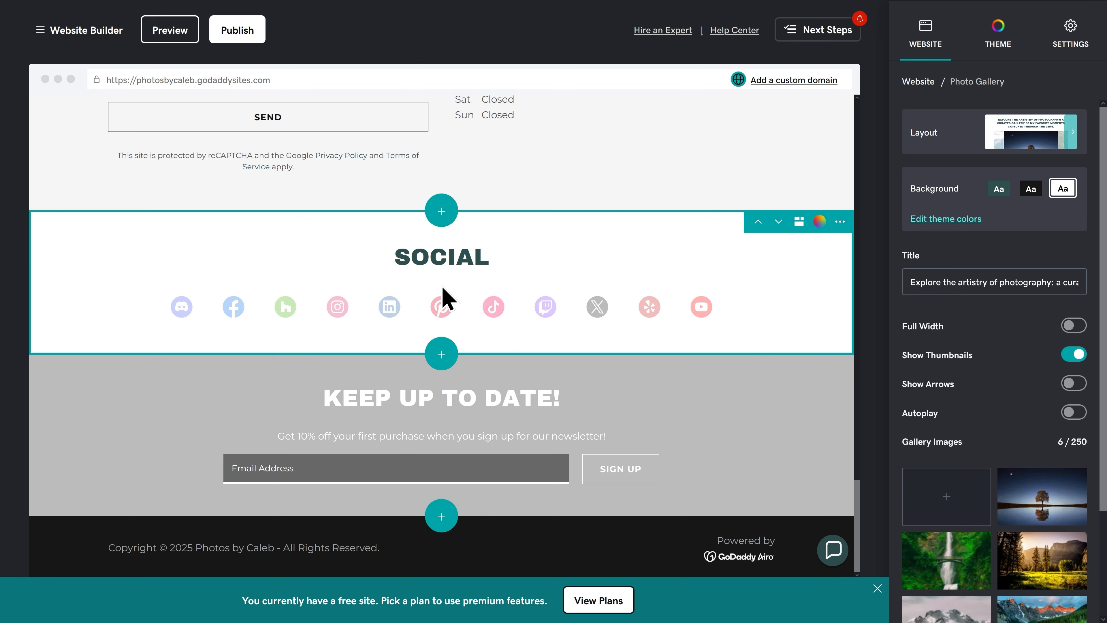
click(441, 298)
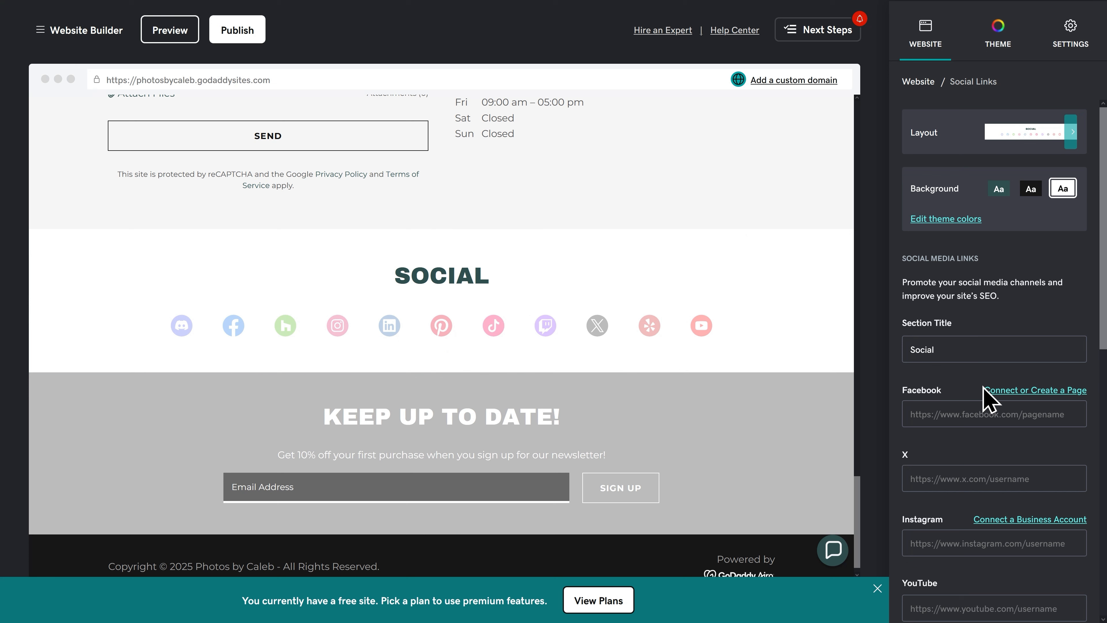
scroll(977, 414, down, 3)
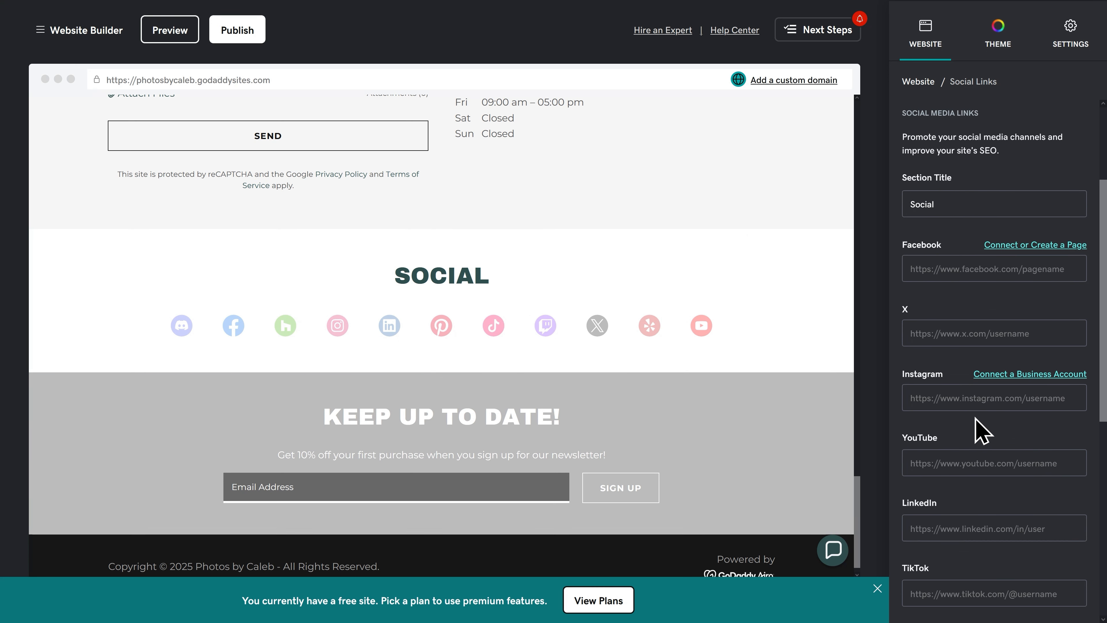
click(974, 463)
text(https://www.youtube.com/metics)
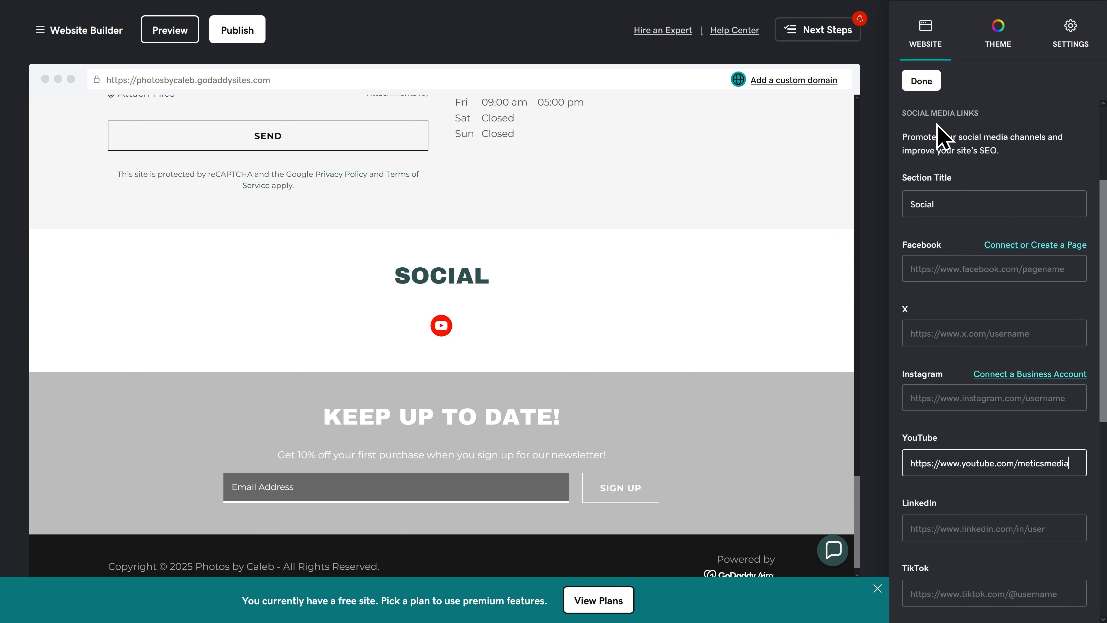
click(921, 83)
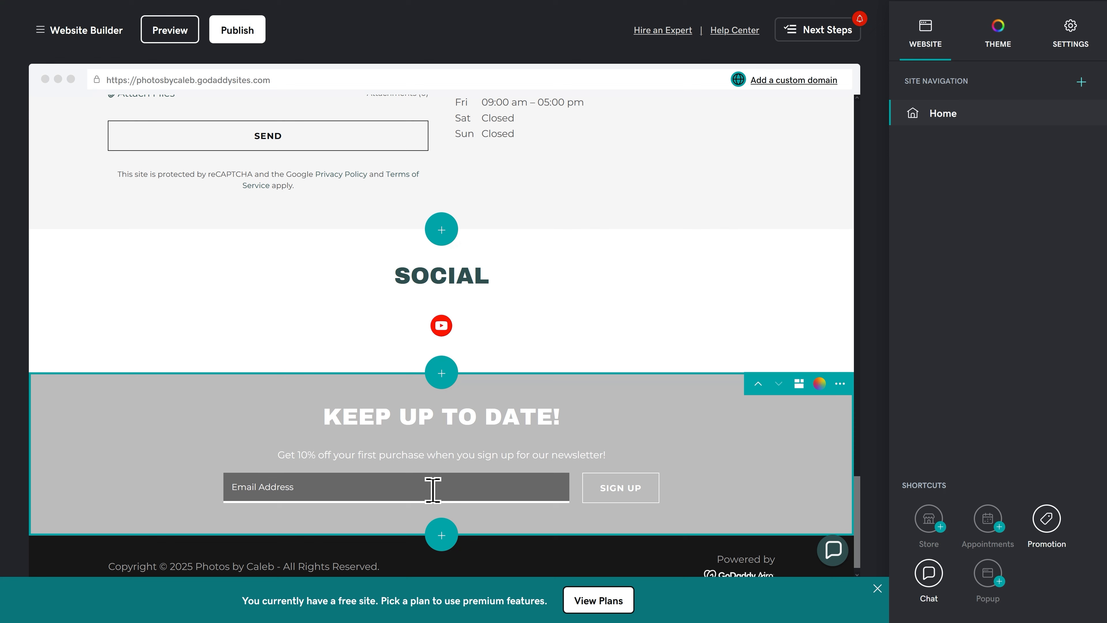
Examine the newsletter signup section's headline, description, thank you message and coupon for new signups settings
click(448, 440)
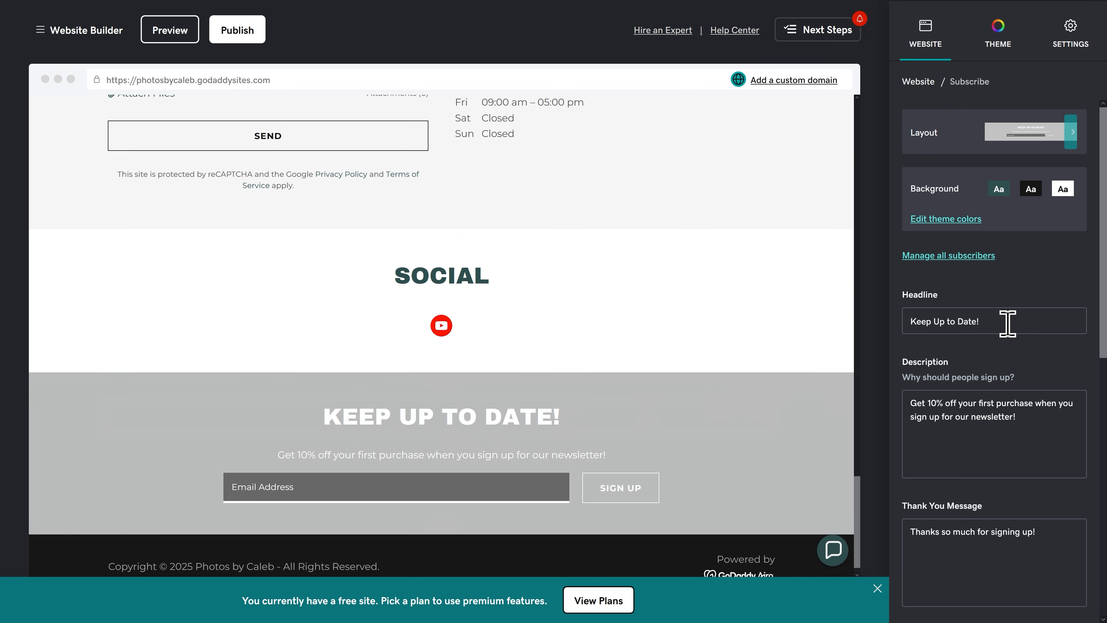
scroll(1026, 417, down, 5)
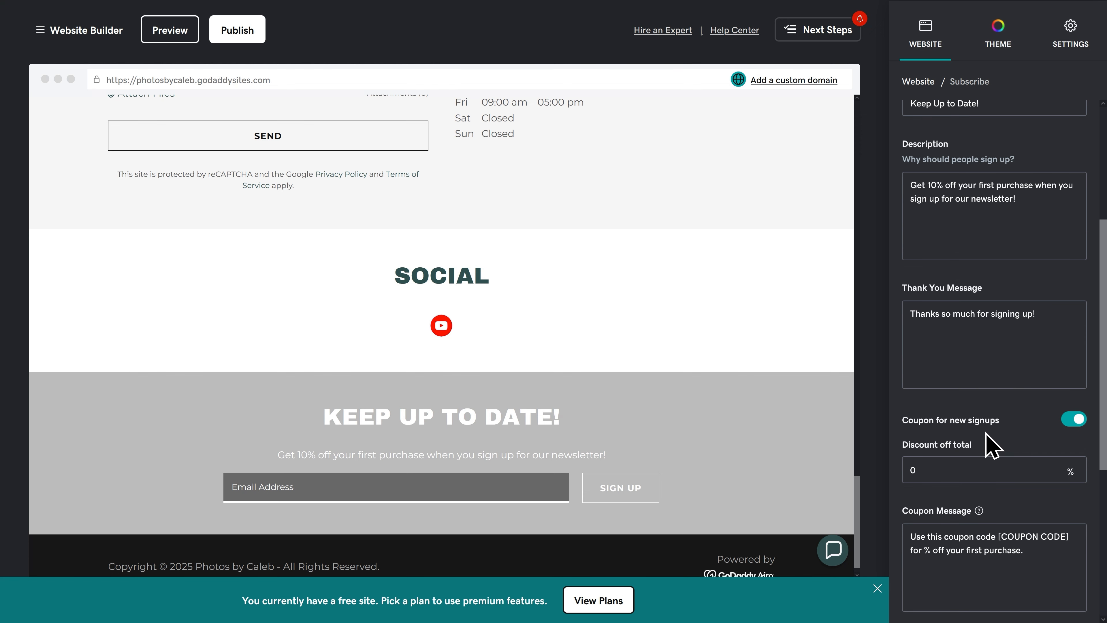
scroll(989, 444, down, 2)
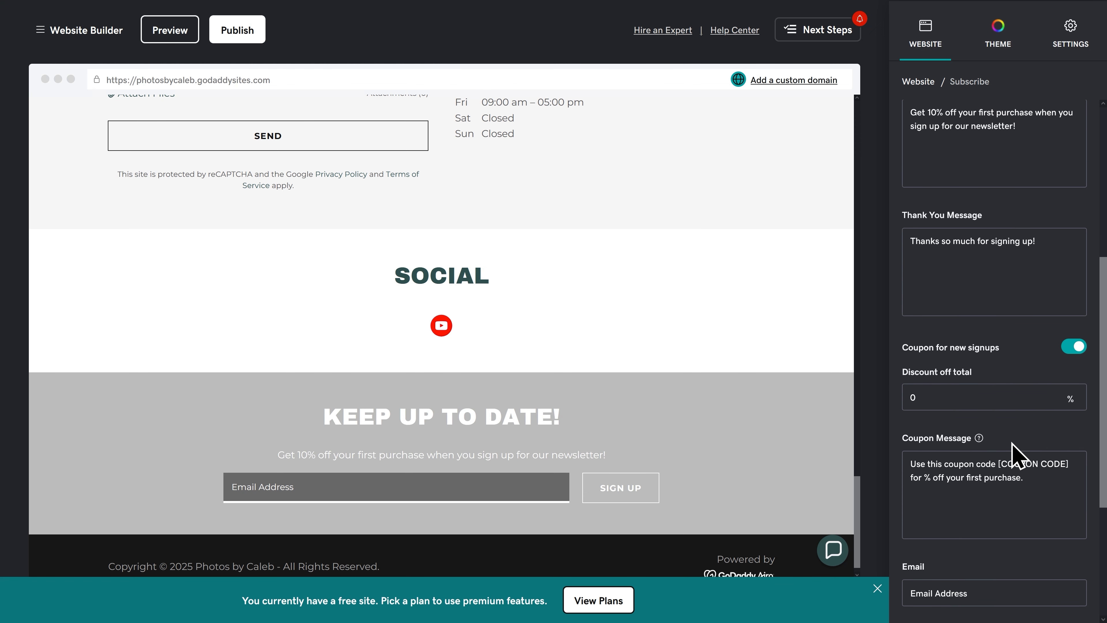
scroll(1015, 452, up, 2)
scroll(1016, 523, up, 6)
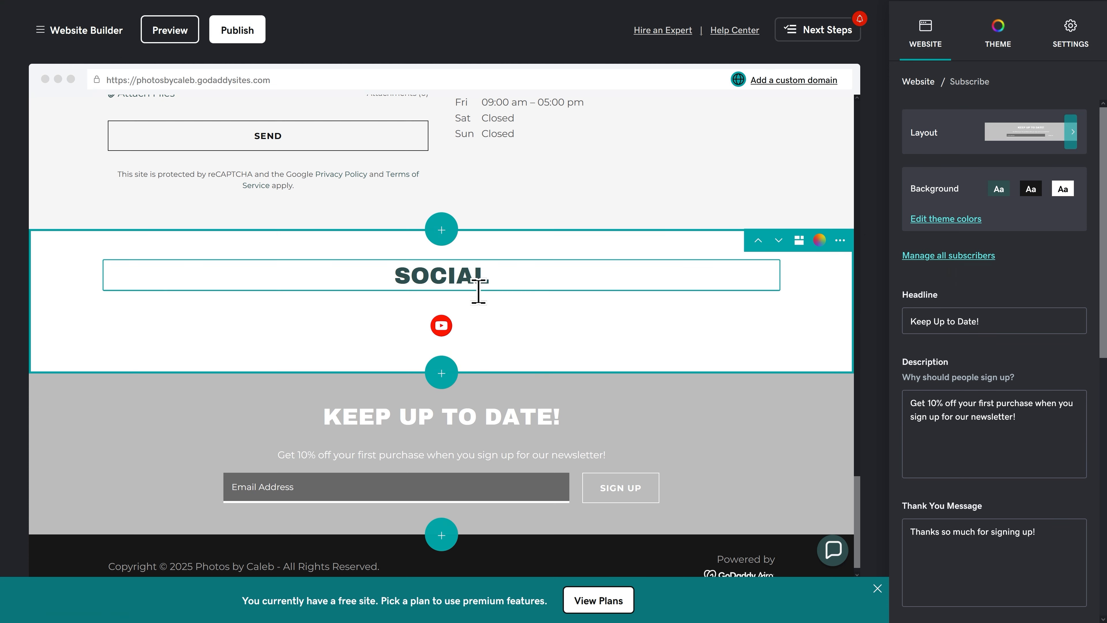
Examine the Contact Us section's settings, including its title, heading, description, business name, address, map and phone or email fields
scroll(454, 349, up, 6)
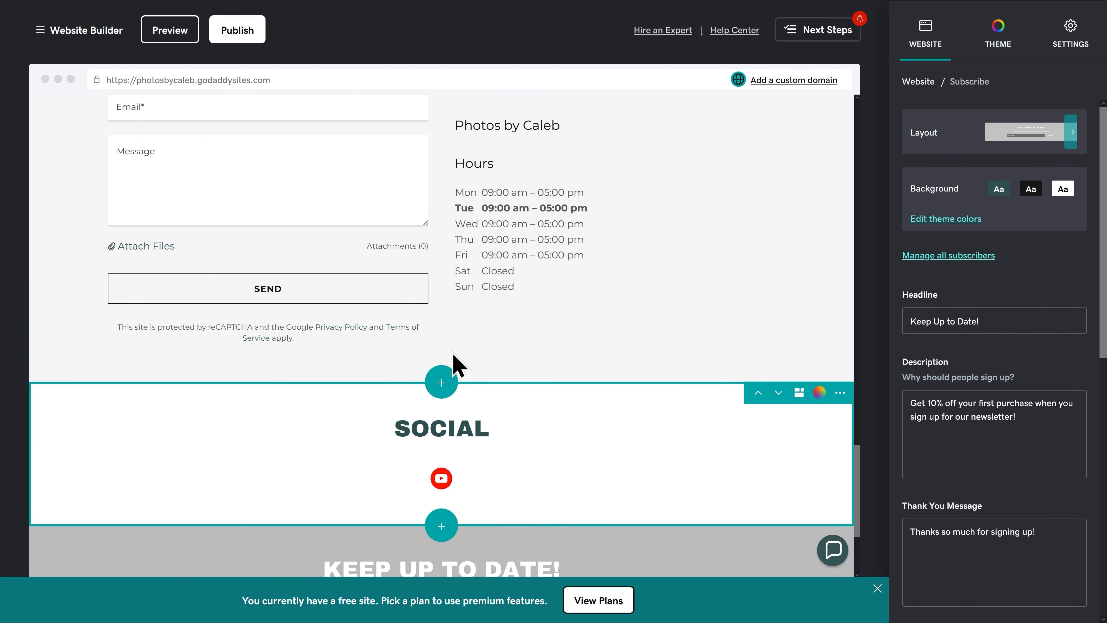
scroll(453, 363, up, 2)
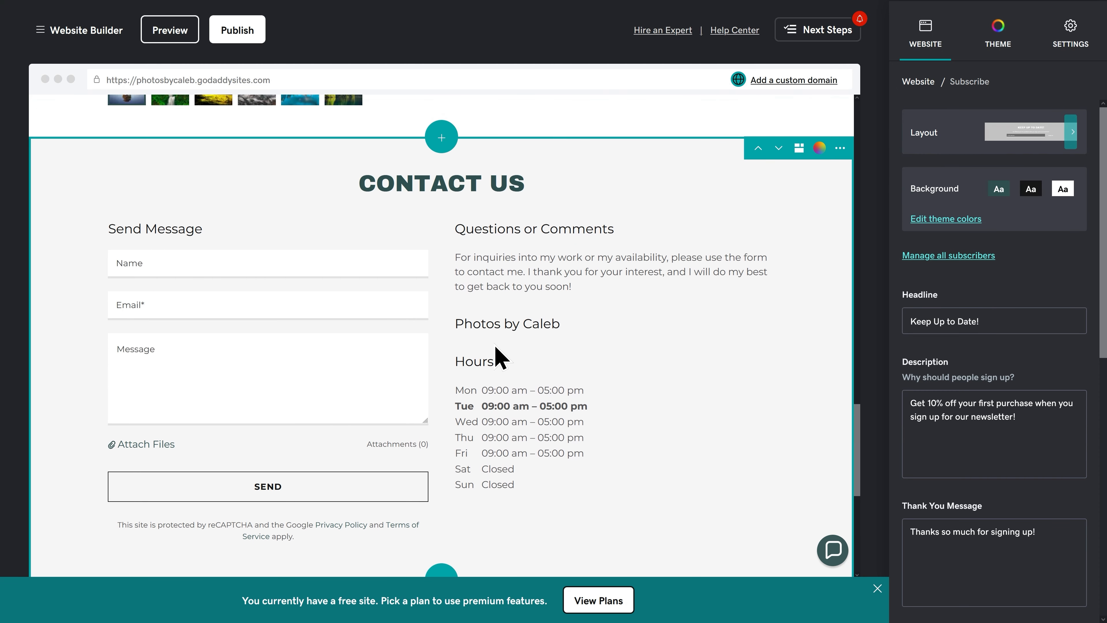
click(552, 359)
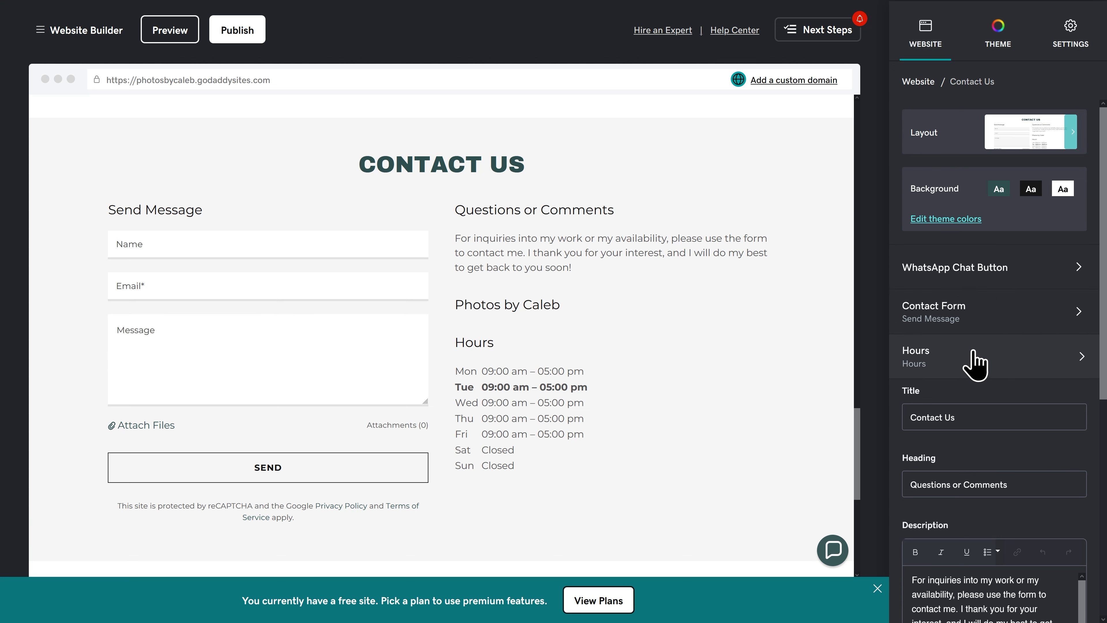
scroll(1022, 480, down, 3)
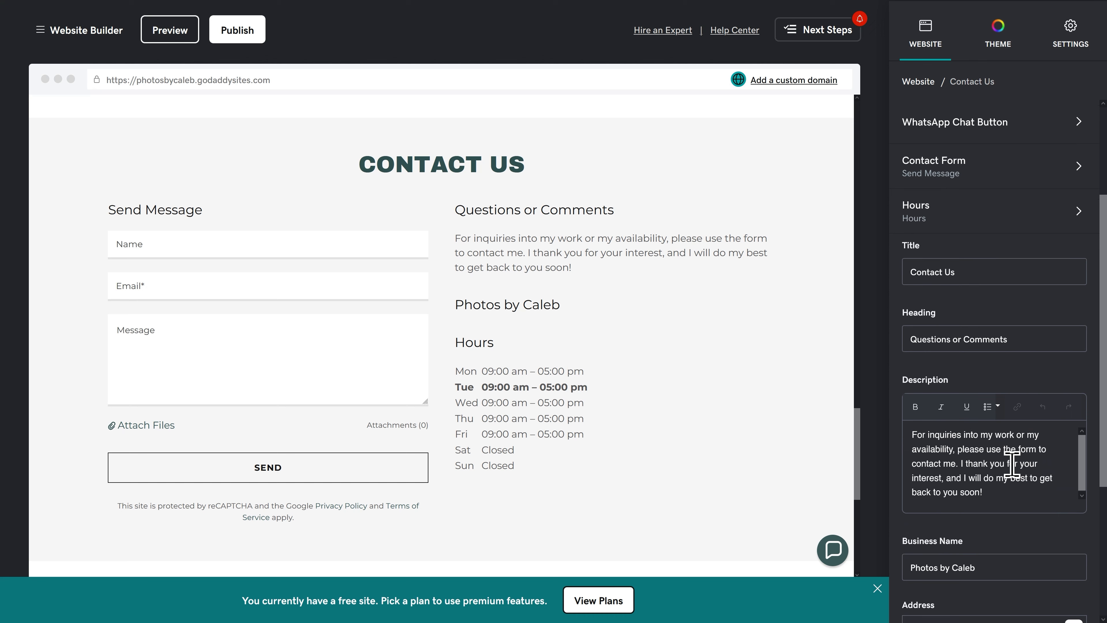
scroll(1009, 463, down, 3)
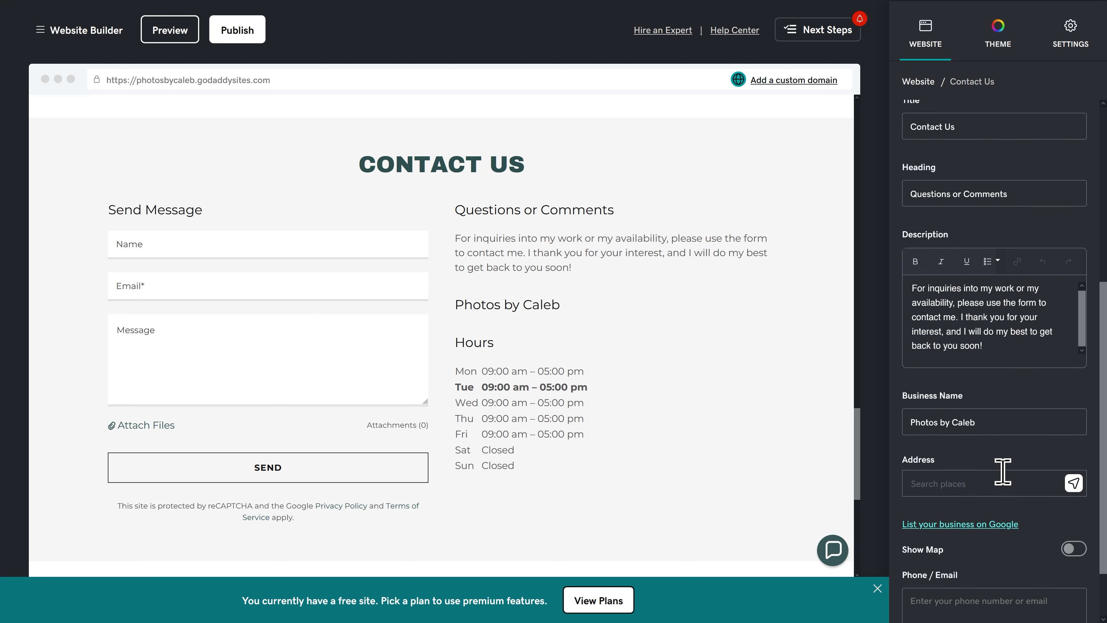
scroll(993, 473, down, 2)
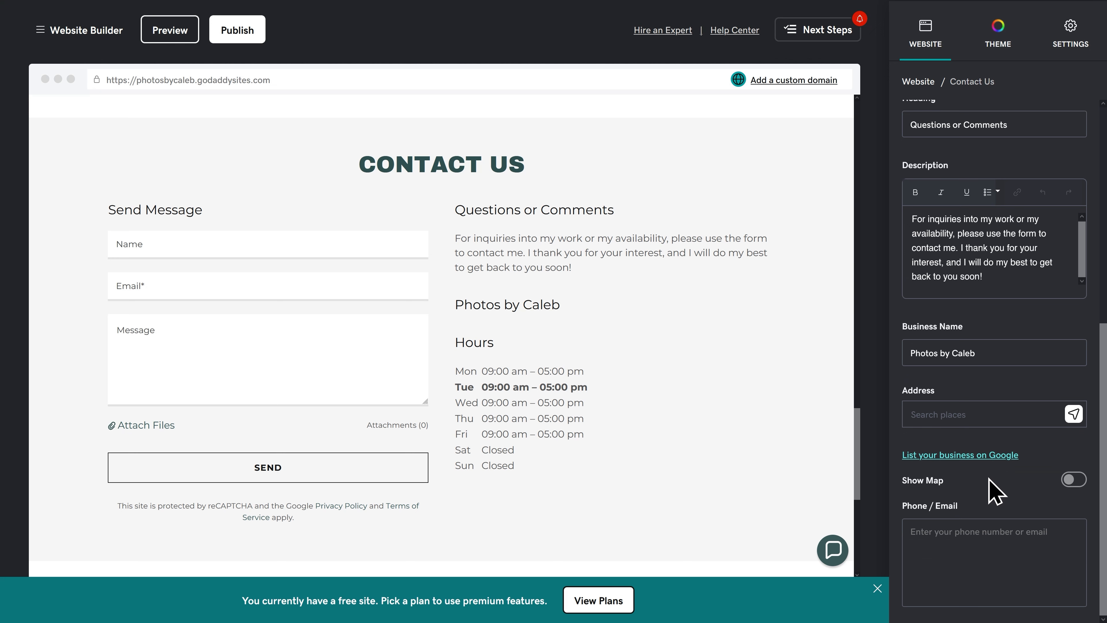
scroll(999, 529, up, 7)
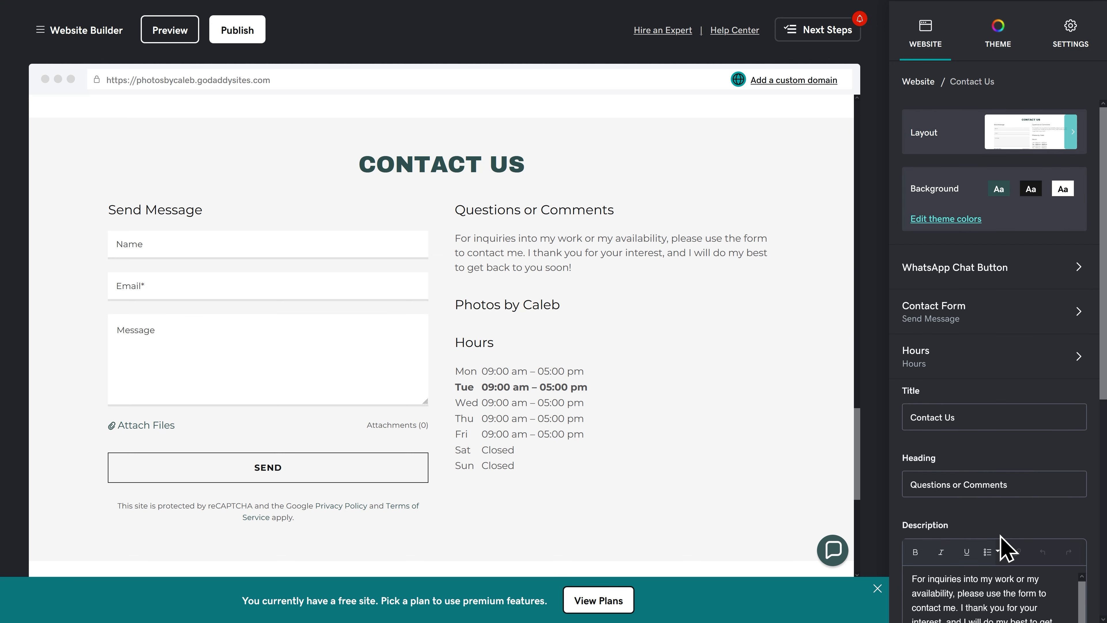
Add an unnamed, optional single line text field to the Contact Us section's contact form
click(980, 320)
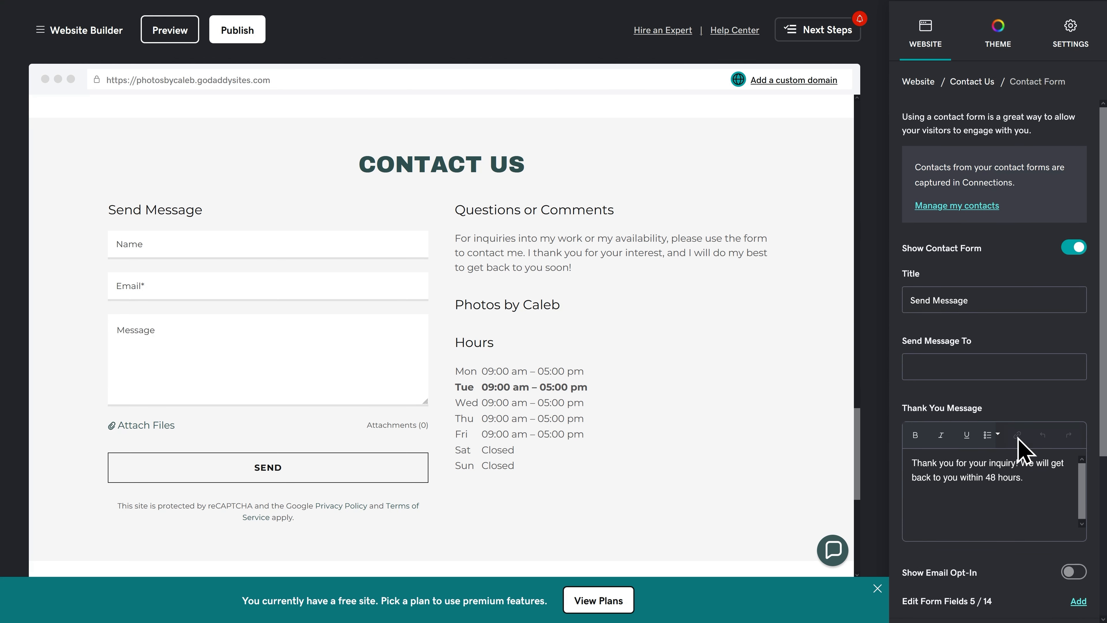
scroll(1016, 562, down, 5)
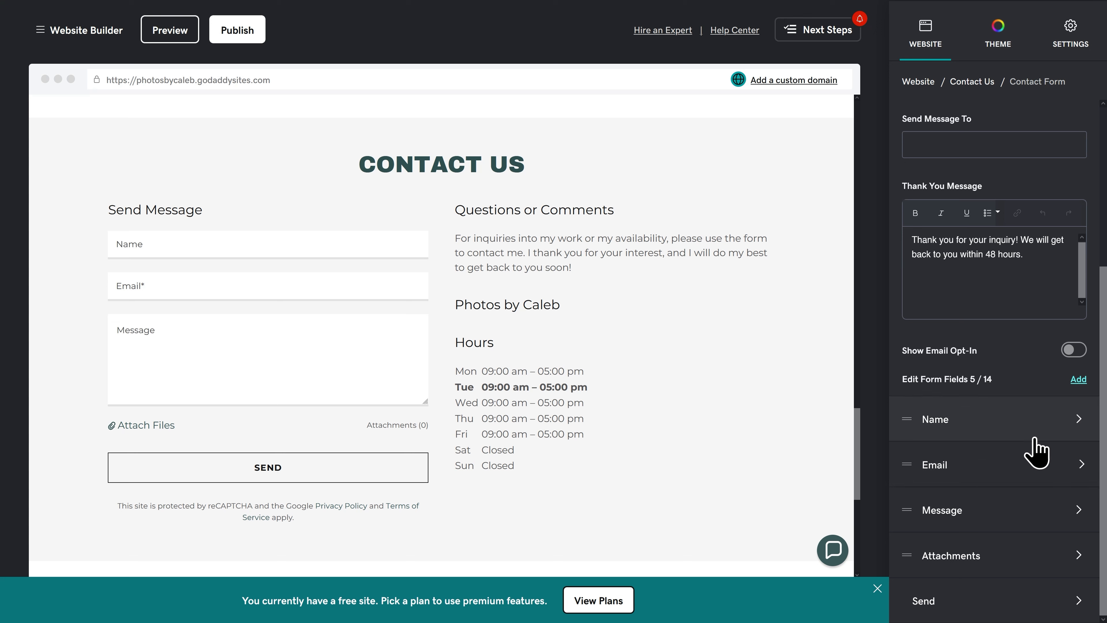
click(1078, 380)
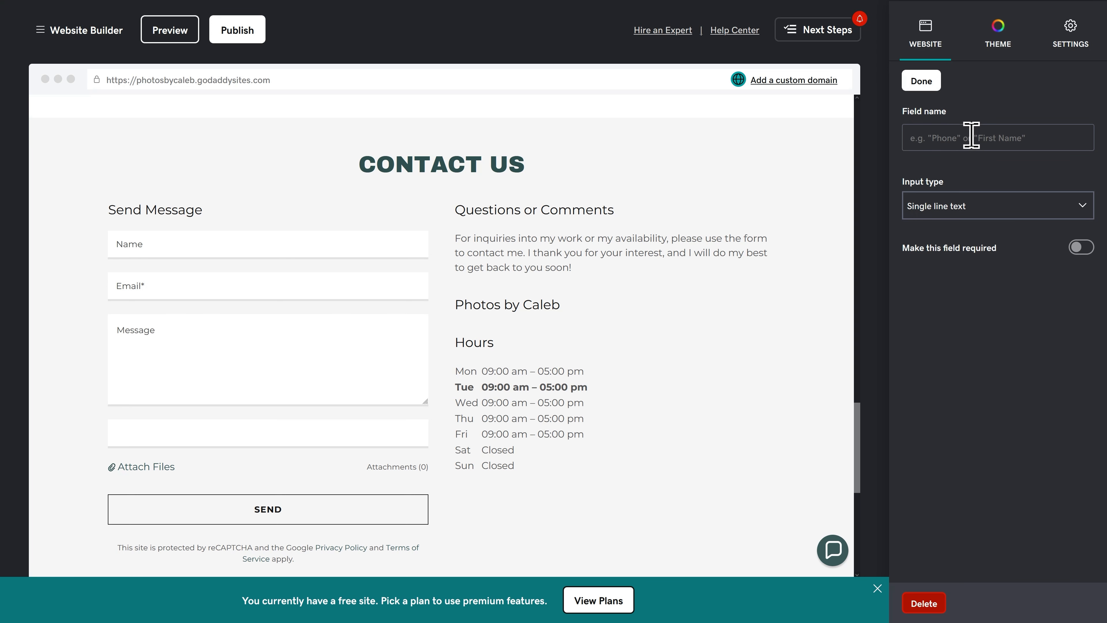
click(922, 87)
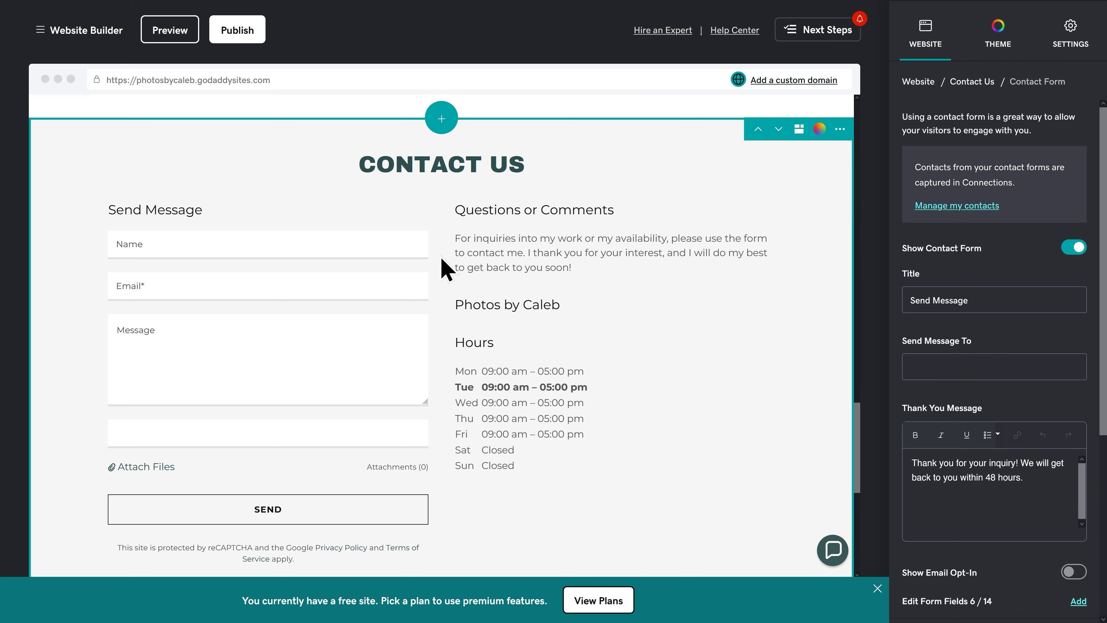
Search the section library for PayPal and add the "Sell a product or service" PayPal Button section directly below the header
scroll(445, 266, up, 10)
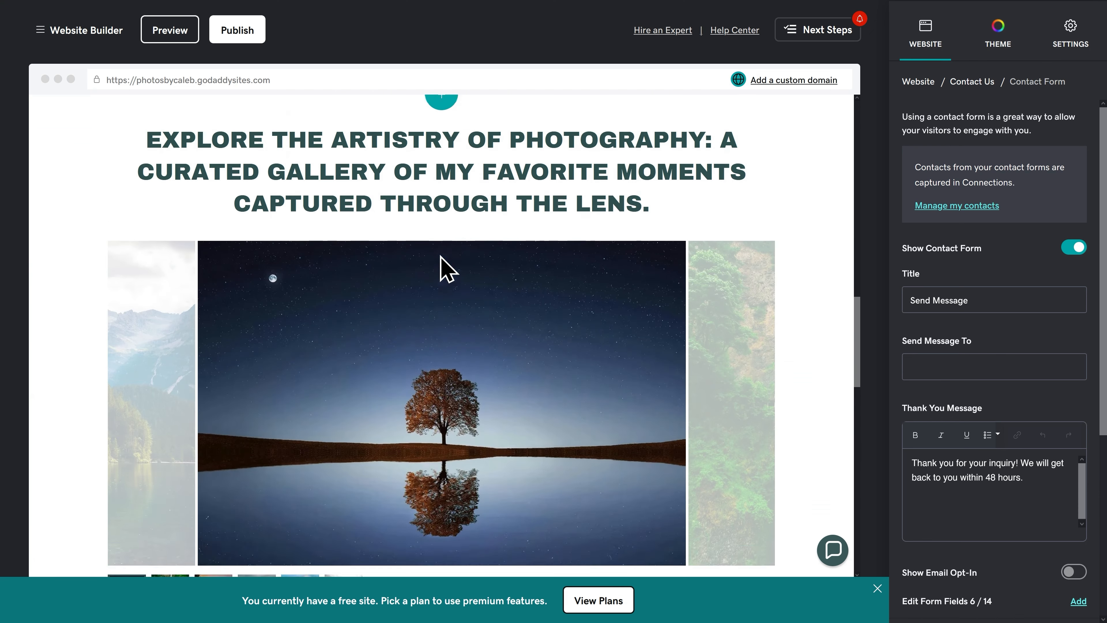
scroll(439, 252, up, 15)
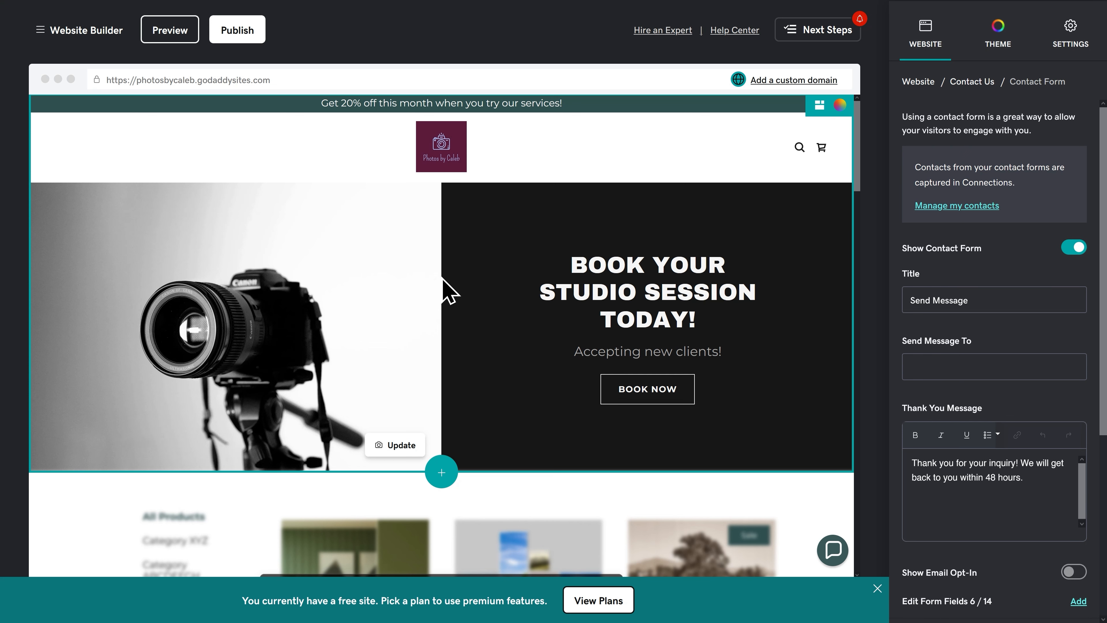
click(449, 475)
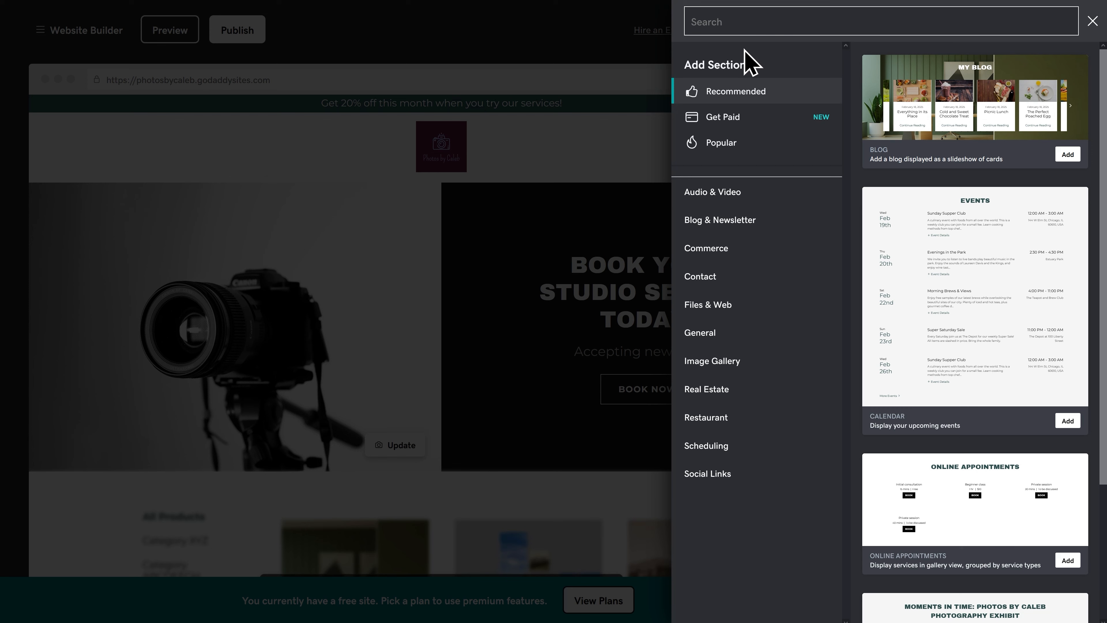
text(PayPa)
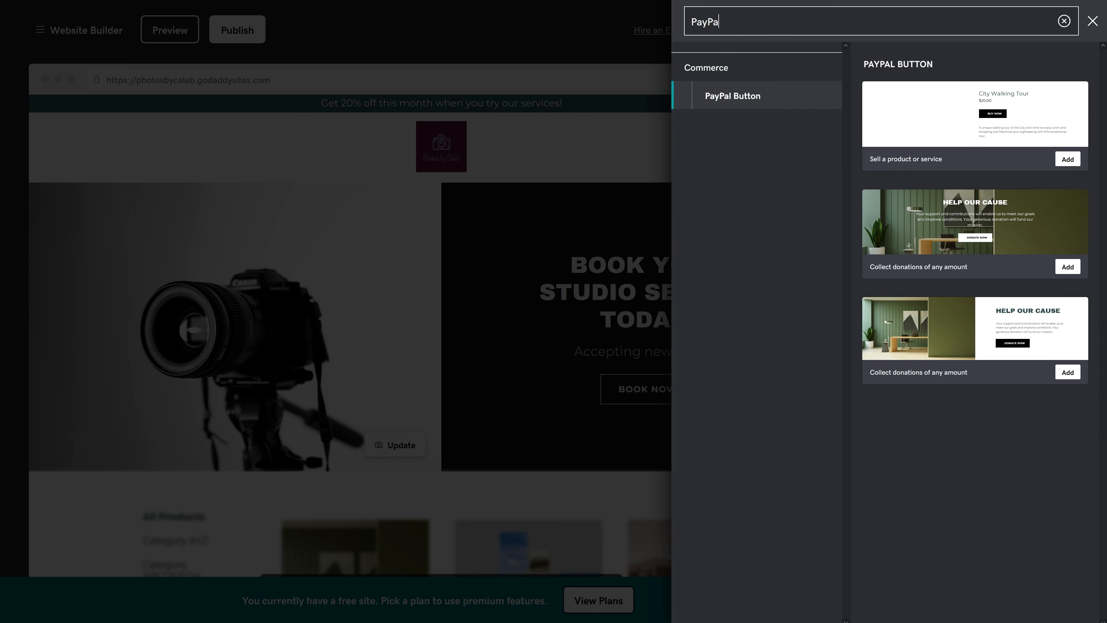
text(l)
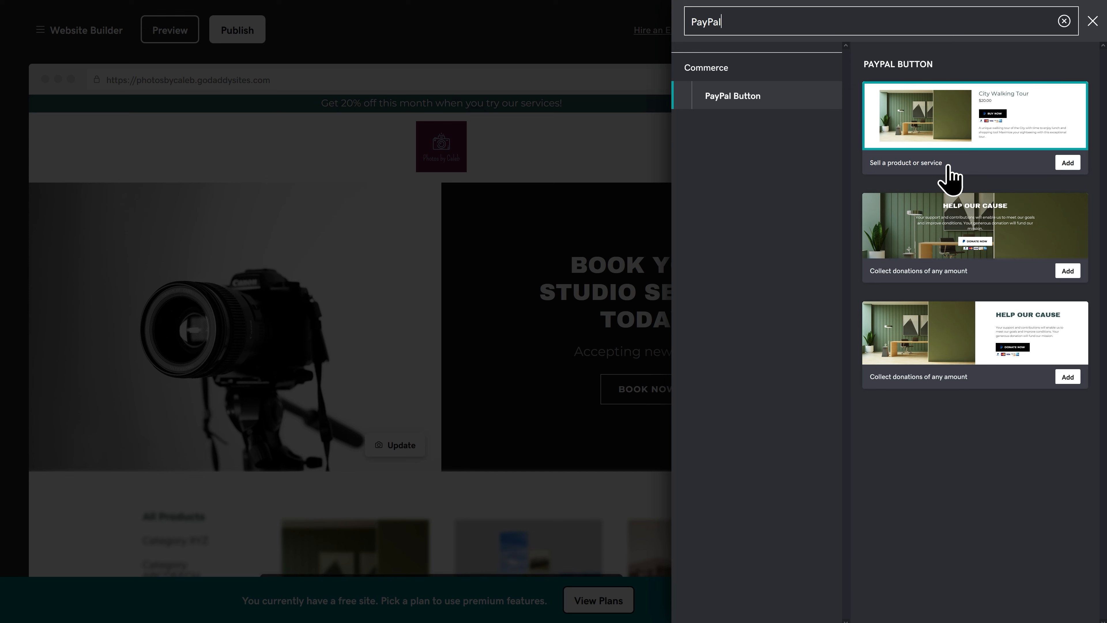
click(1067, 163)
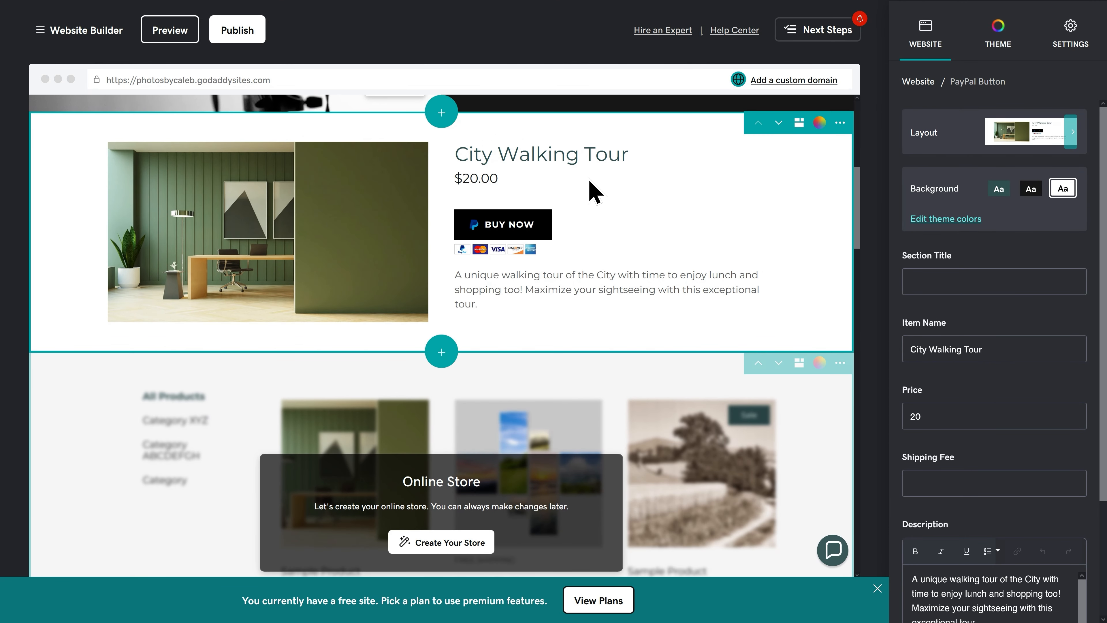
Set the PayPal Button section's title to "Photo Print" and its item name to "5x7 Photo Print"
click(939, 279)
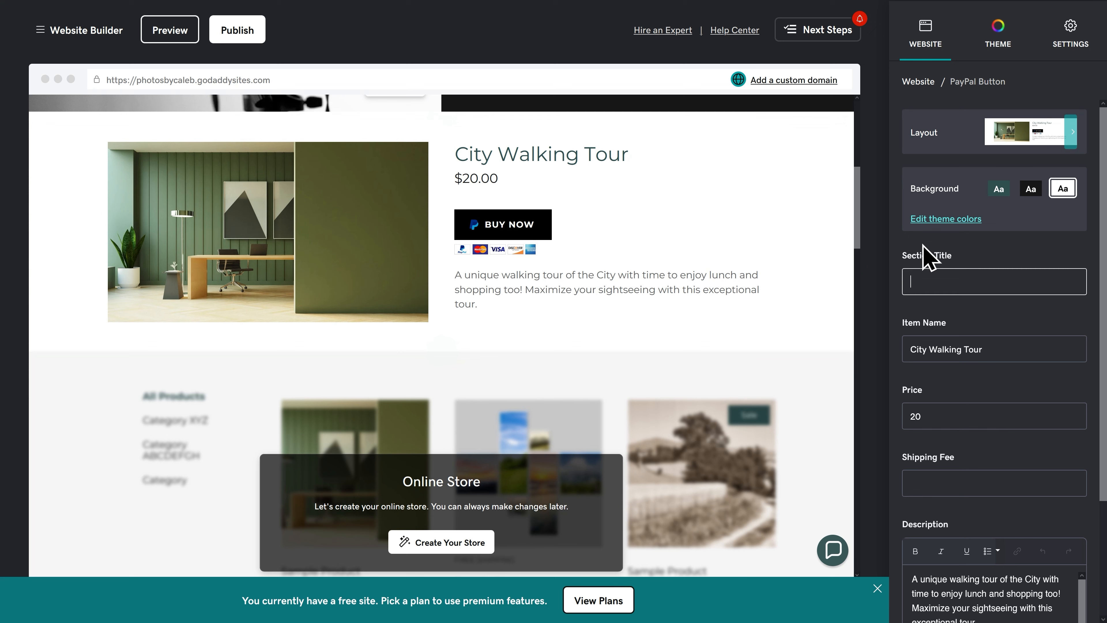
text(Photo Print)
key(Tab)
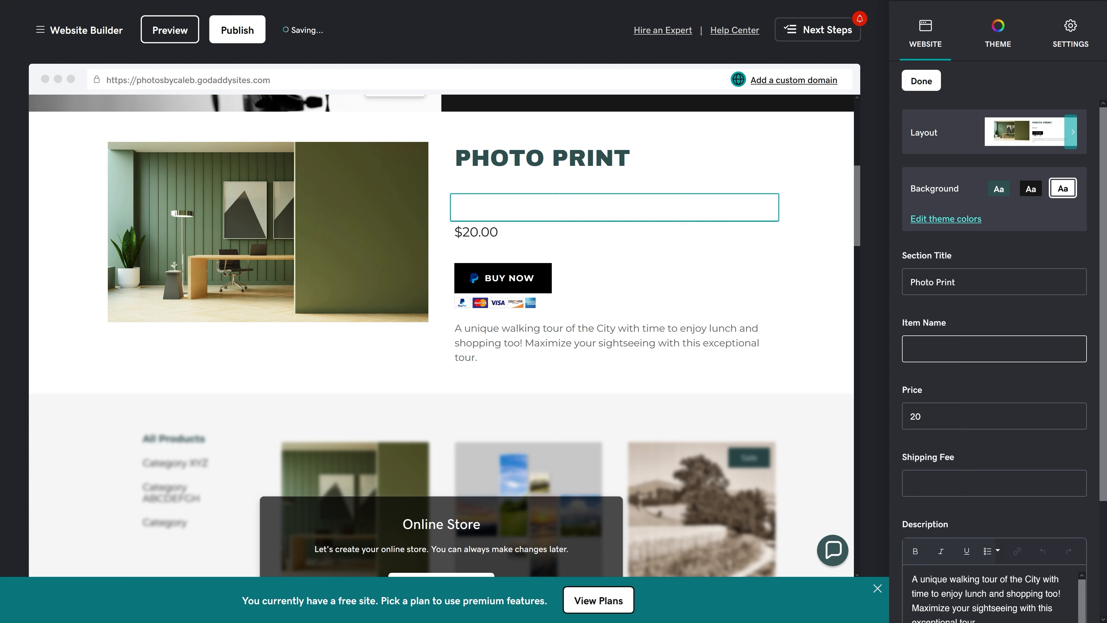
text(5x7)
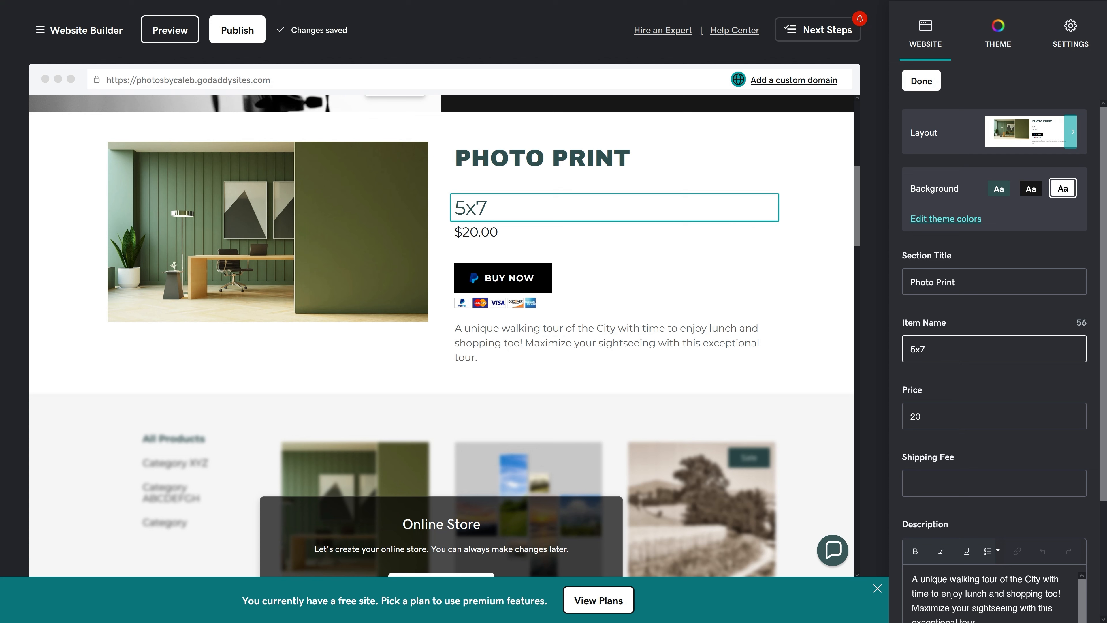
text( Photo Print)
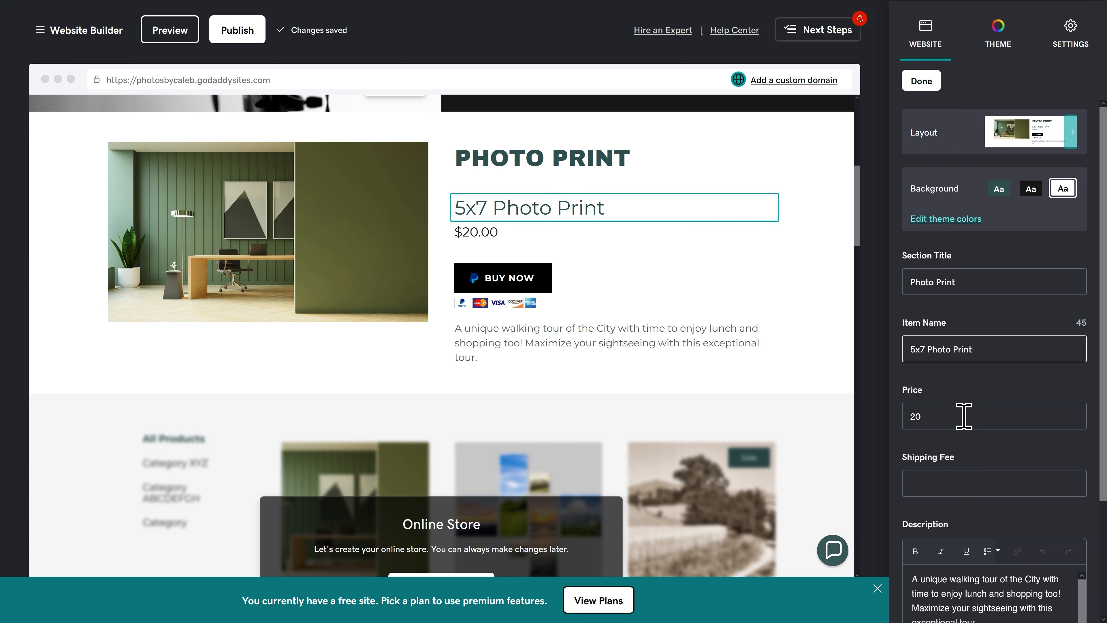
Set the photo print's price to 40 and its shipping fee to 0
click(946, 415)
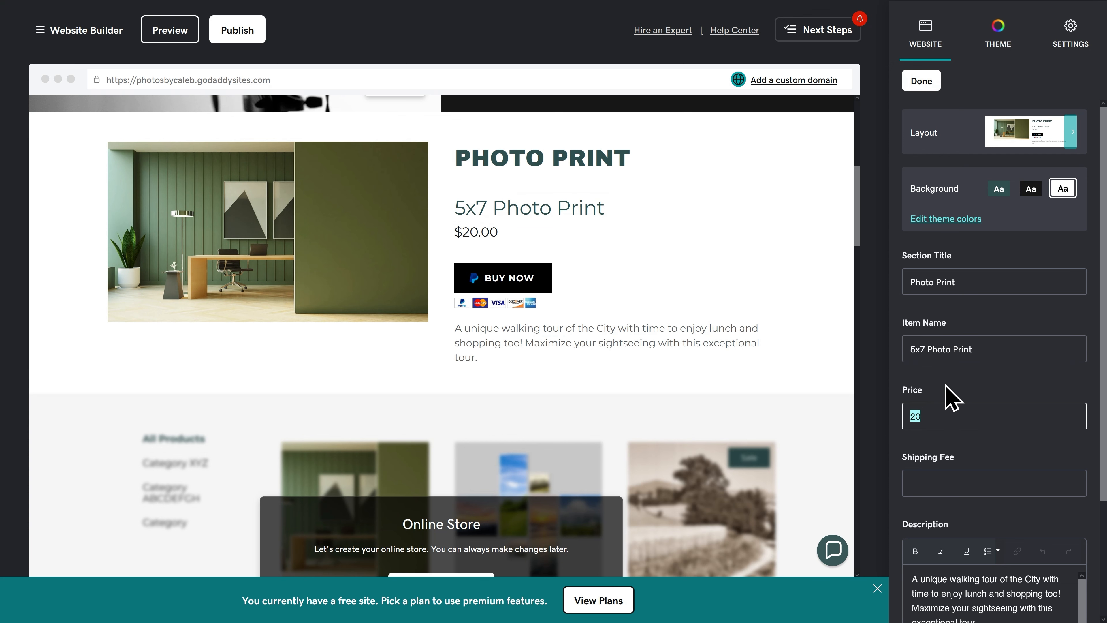
text(40)
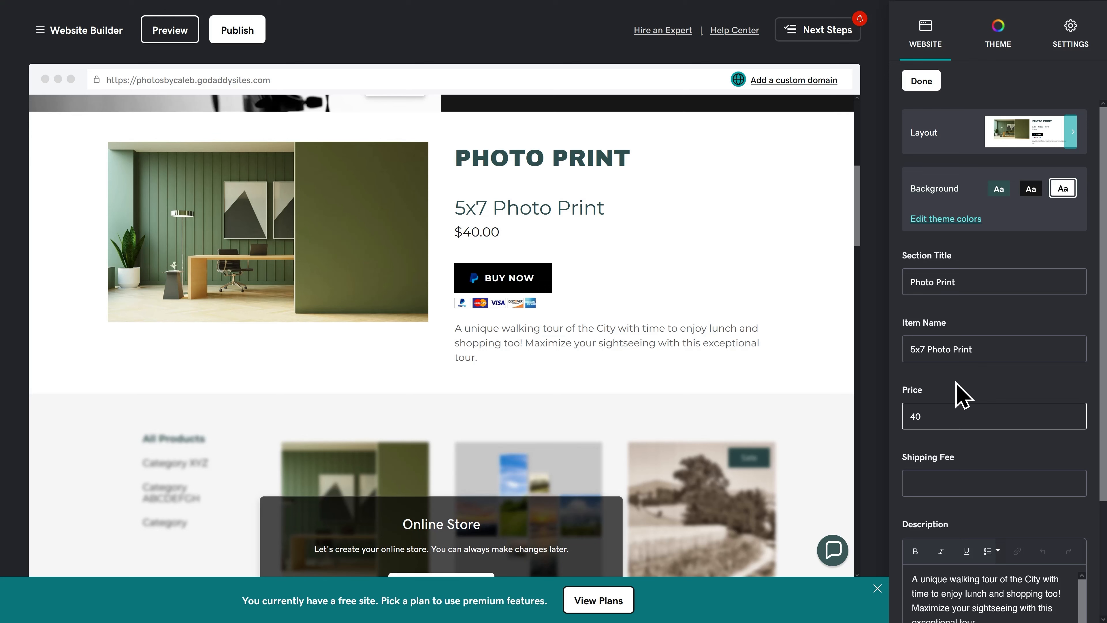
click(997, 481)
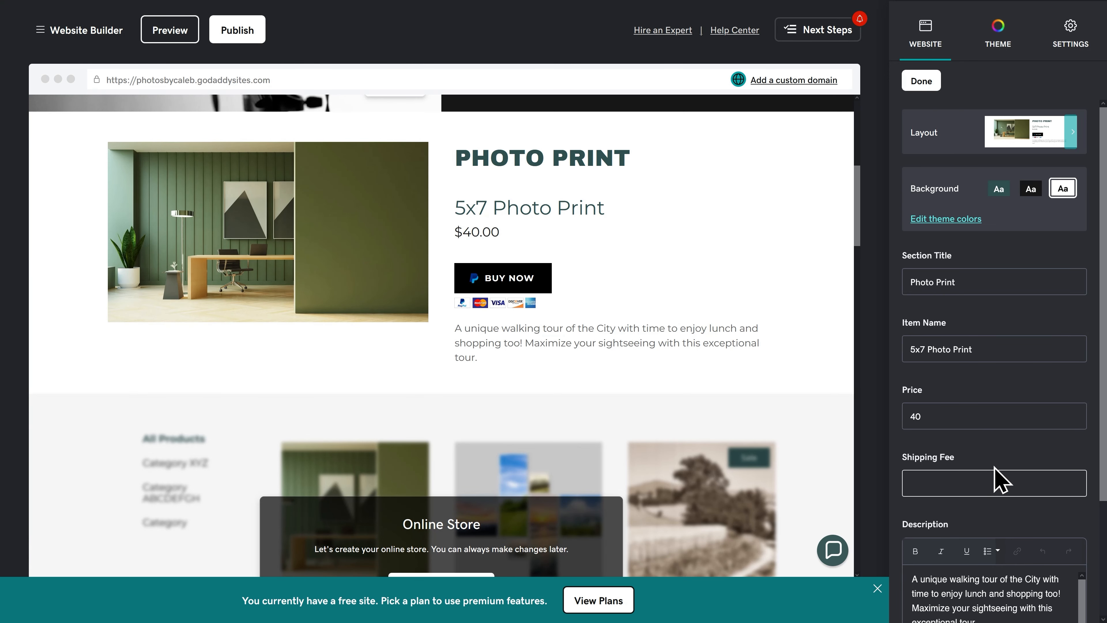
text(0)
Clear the photo print's description and replace its product image with the photo of the road leading to the mountains
scroll(997, 458, down, 3)
click(996, 487)
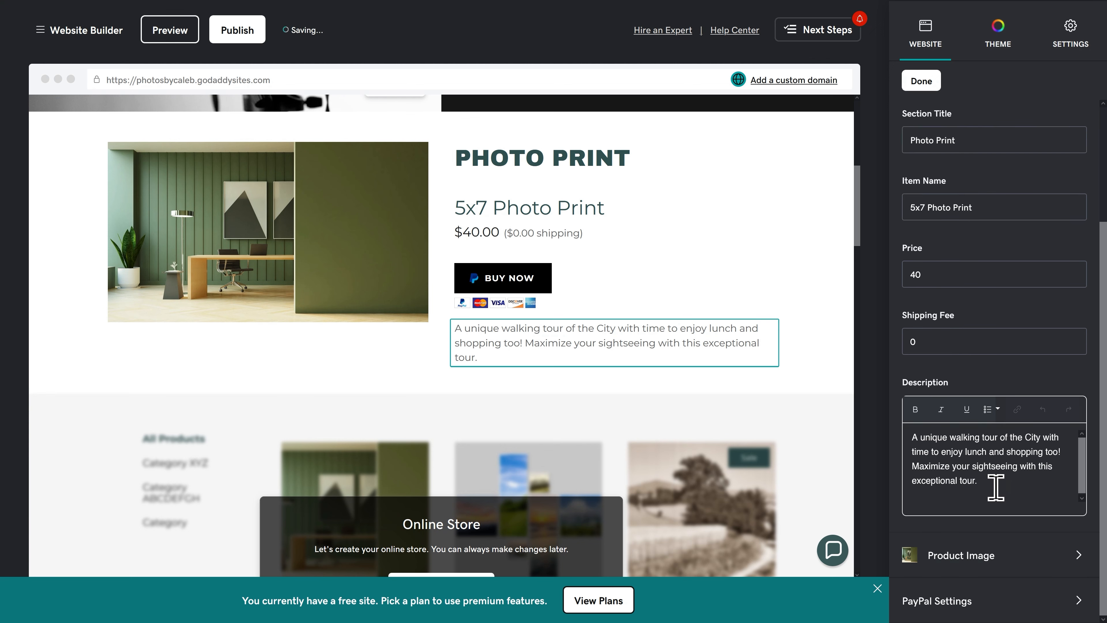
drag(998, 483, 902, 438)
key(BackSpace)
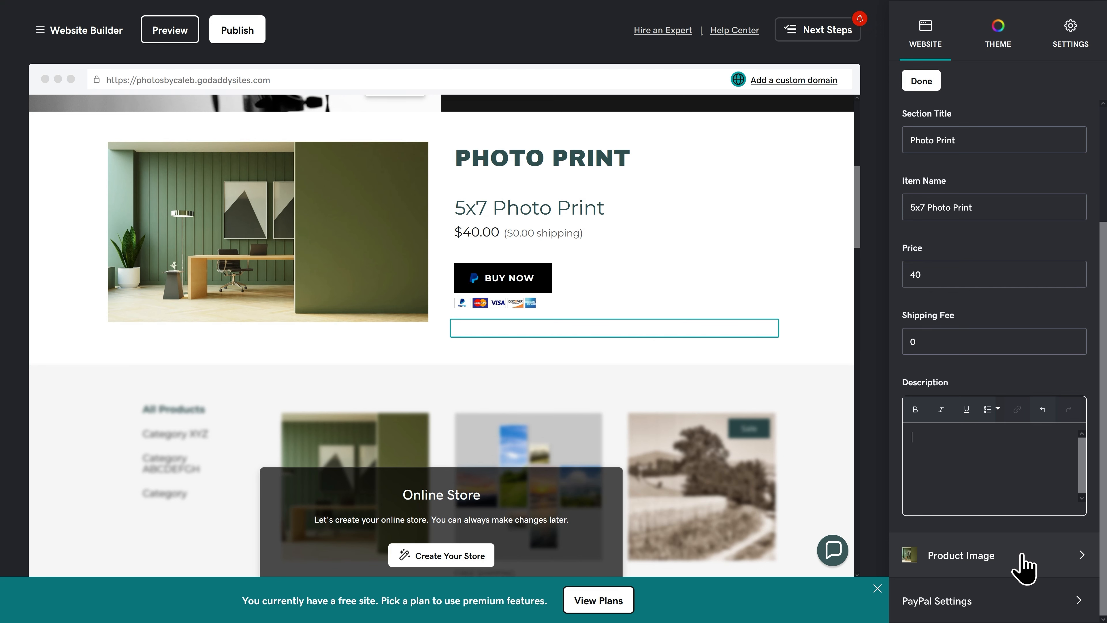
click(1000, 553)
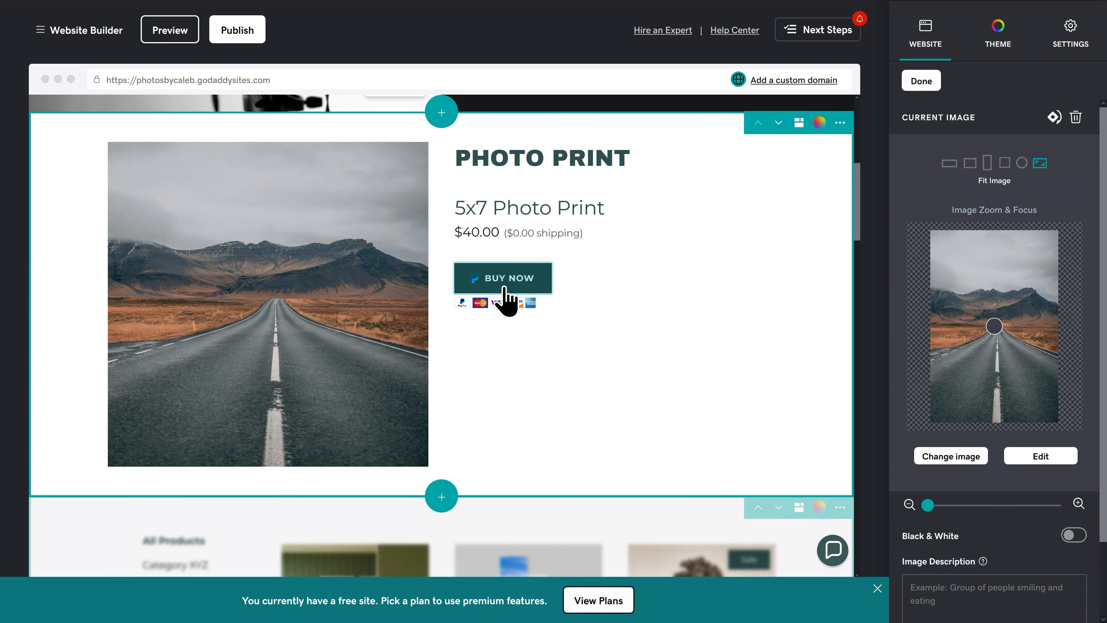
click(921, 81)
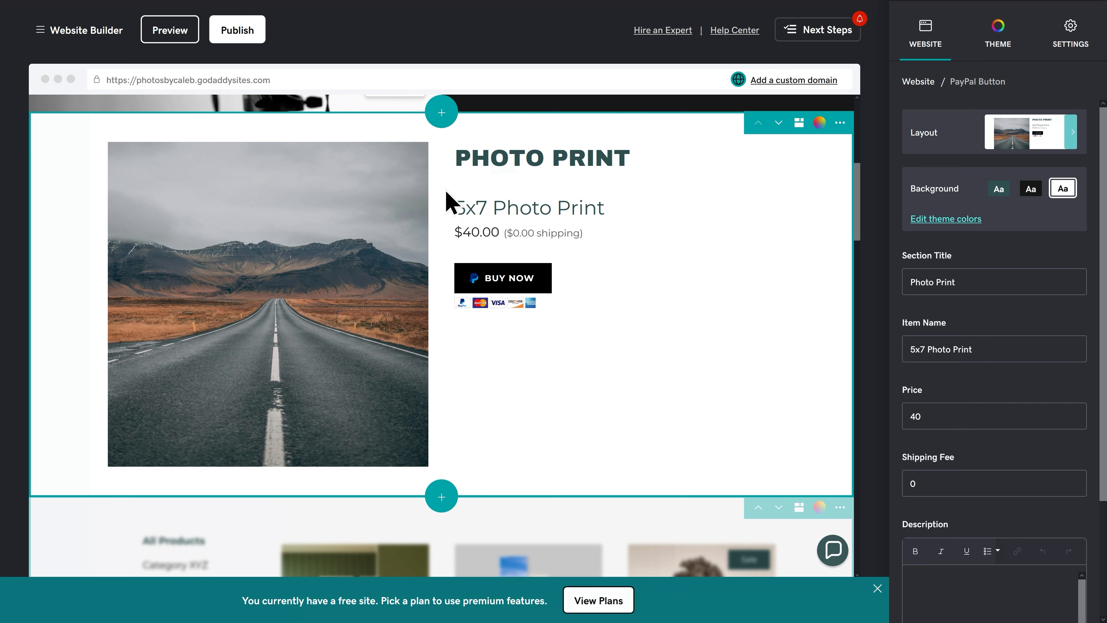
Set the header's Book Now button action to Take Payments, and open and close the form for creating a Pay Link
scroll(452, 356, up, 1)
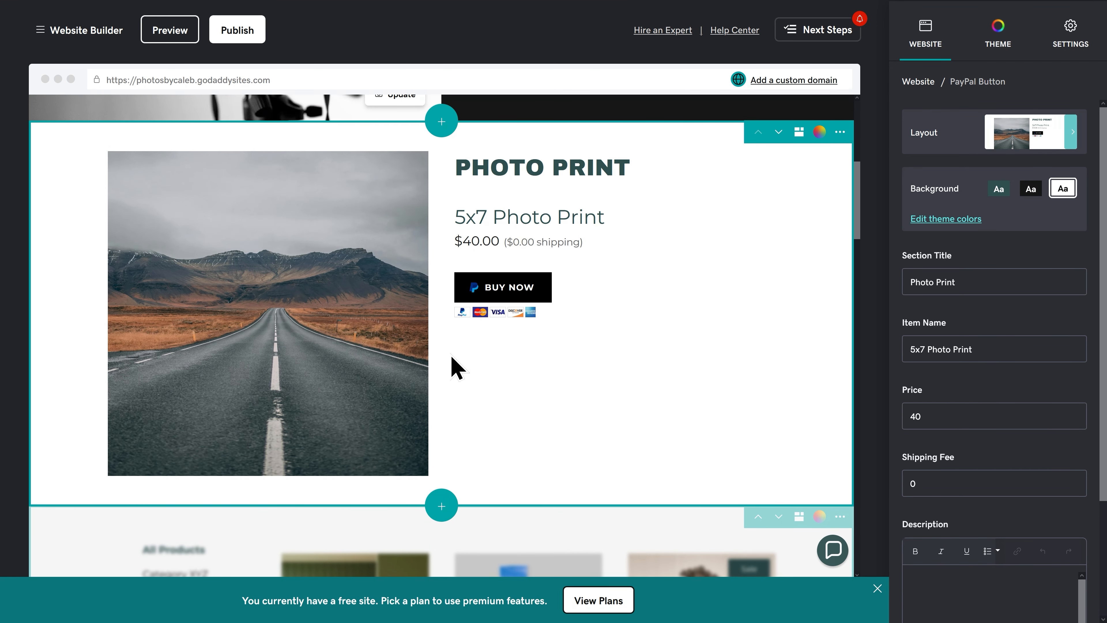
scroll(451, 356, up, 8)
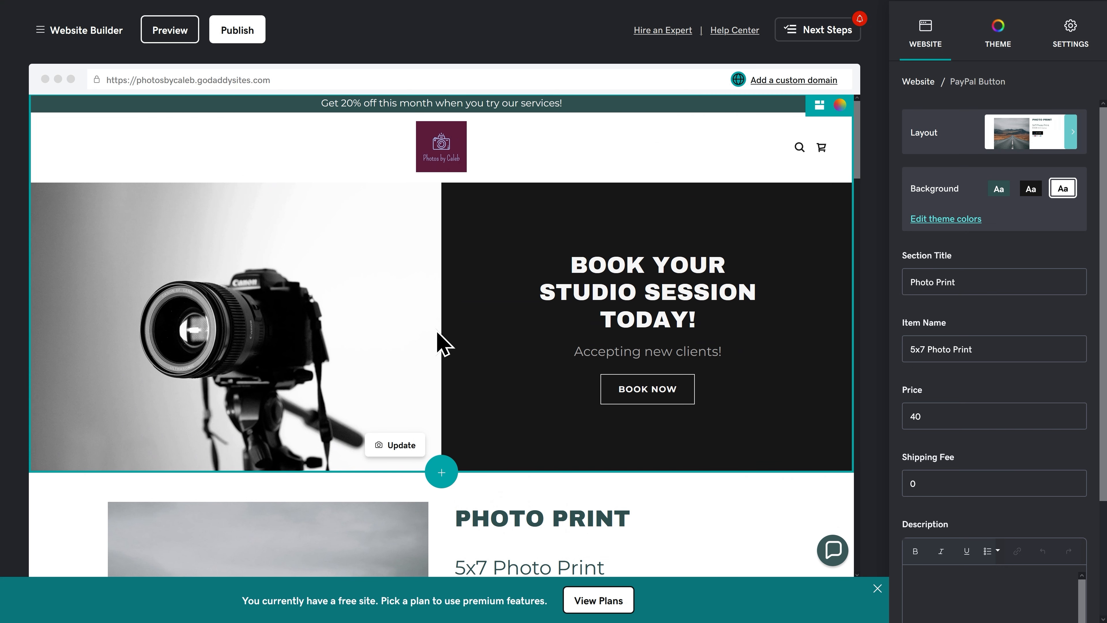
click(648, 403)
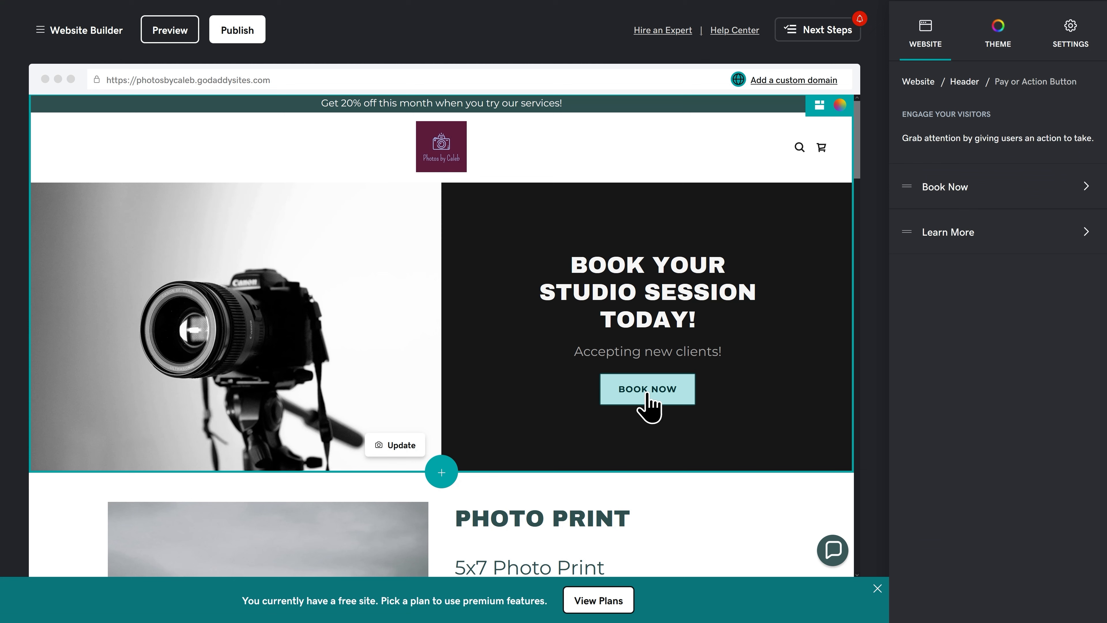
click(985, 201)
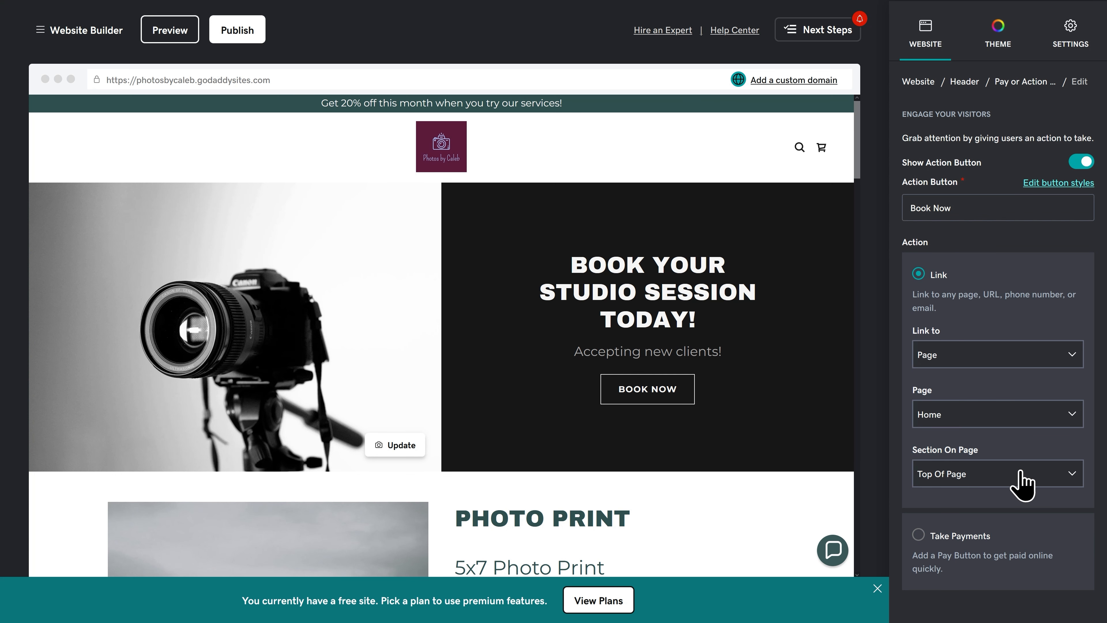
click(954, 540)
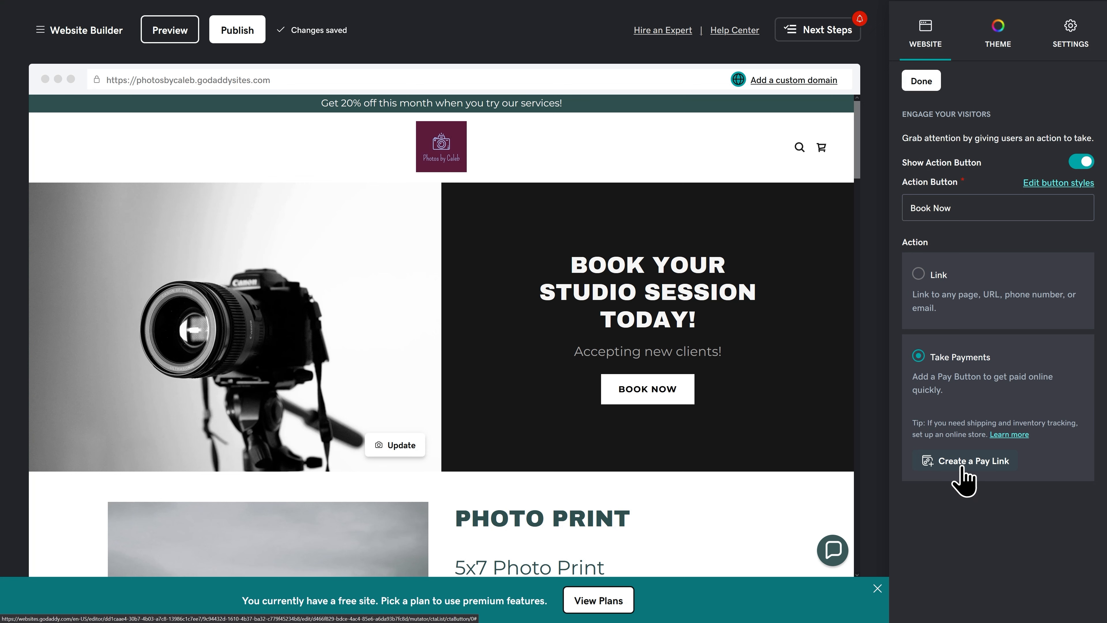
click(964, 462)
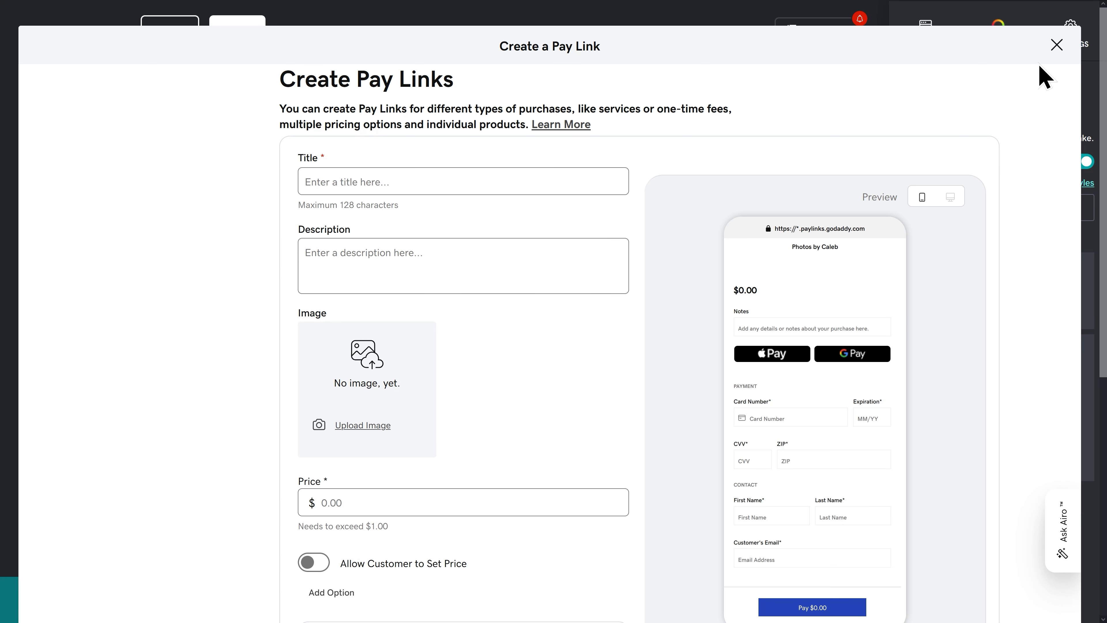
click(1057, 45)
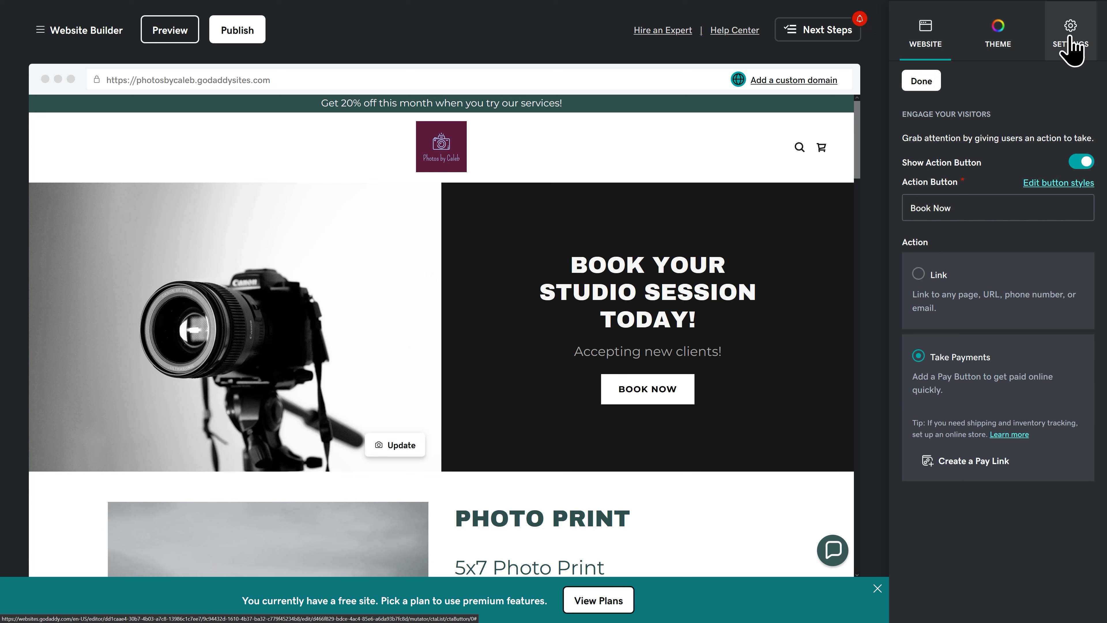
Upload Favicon.png as the website's favicon in the site settings and finish the favicon edit
click(1071, 43)
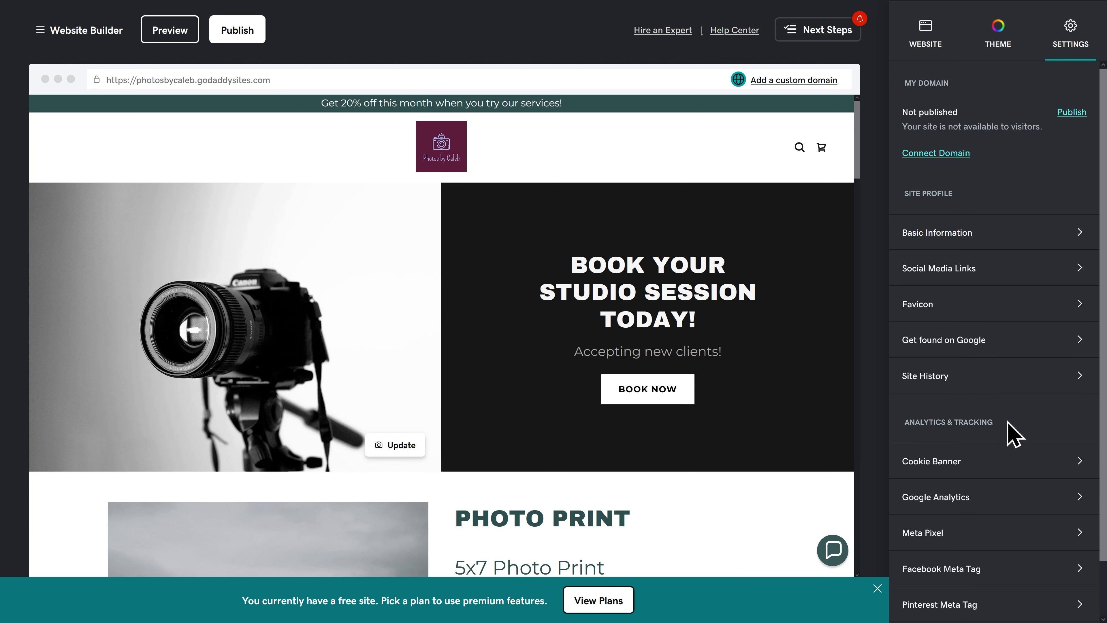
mouse_move(995, 421)
mouse_down()
mouse_move(913, 425)
mouse_move(1000, 423)
mouse_up()
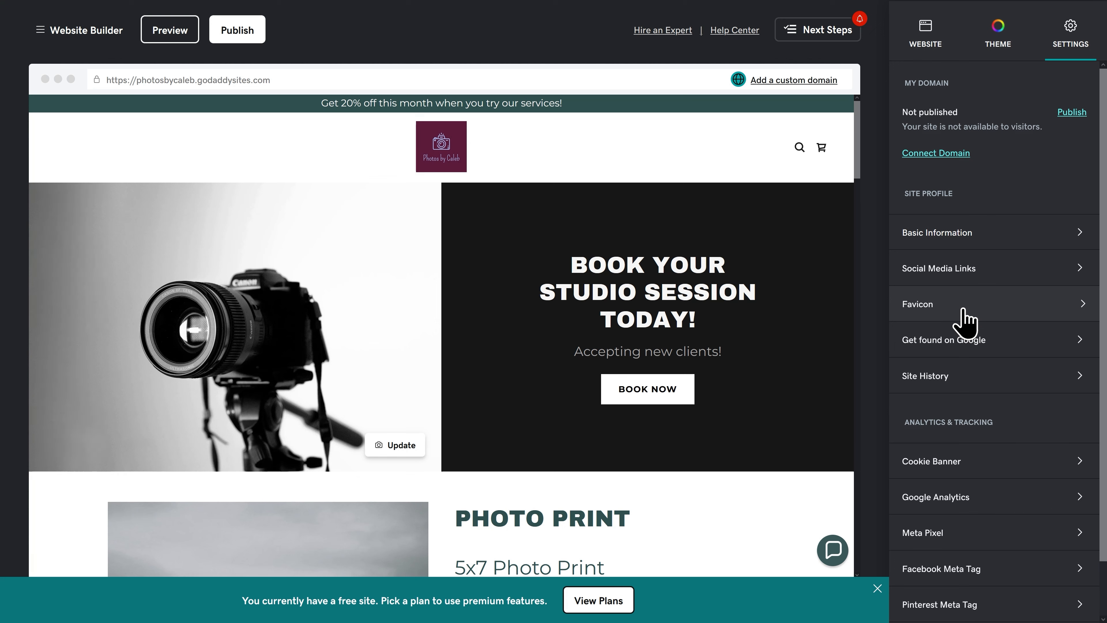
click(960, 320)
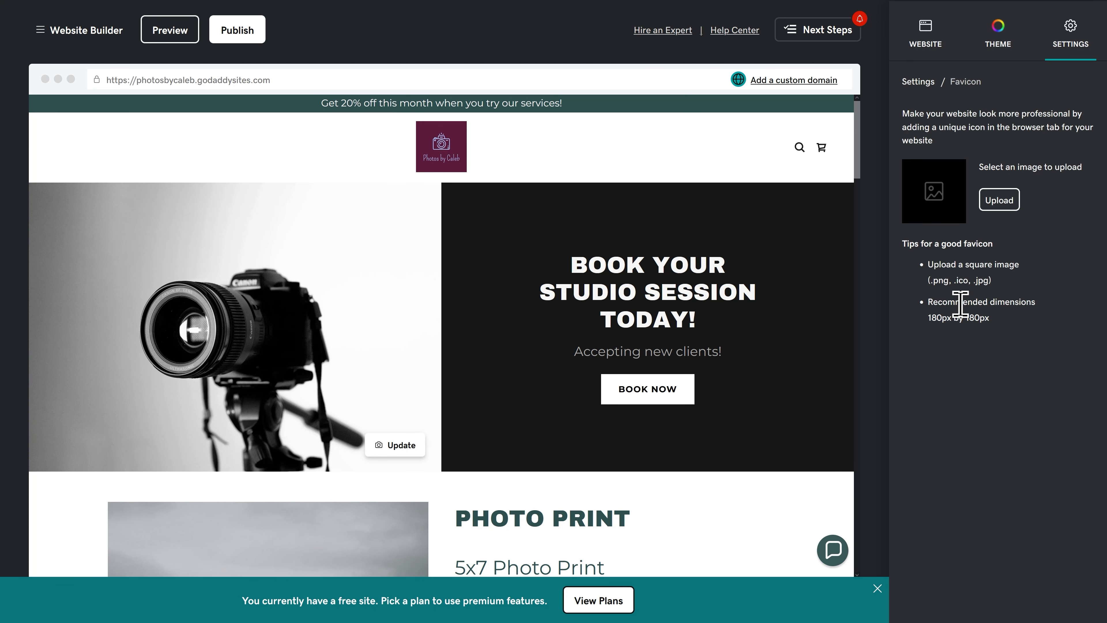
key(F11)
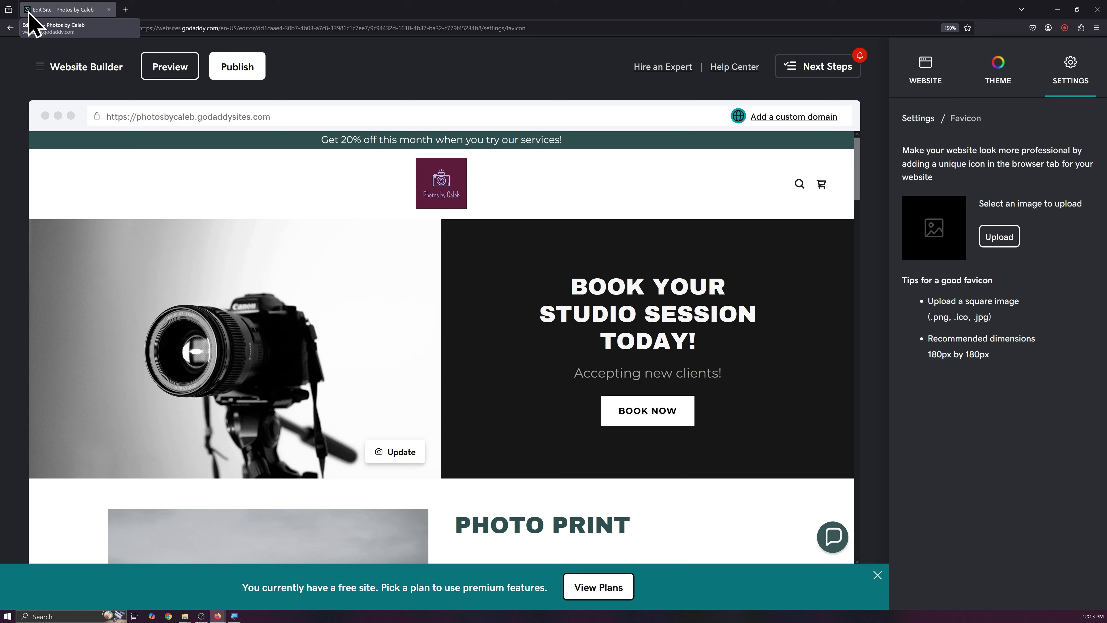
key(F11)
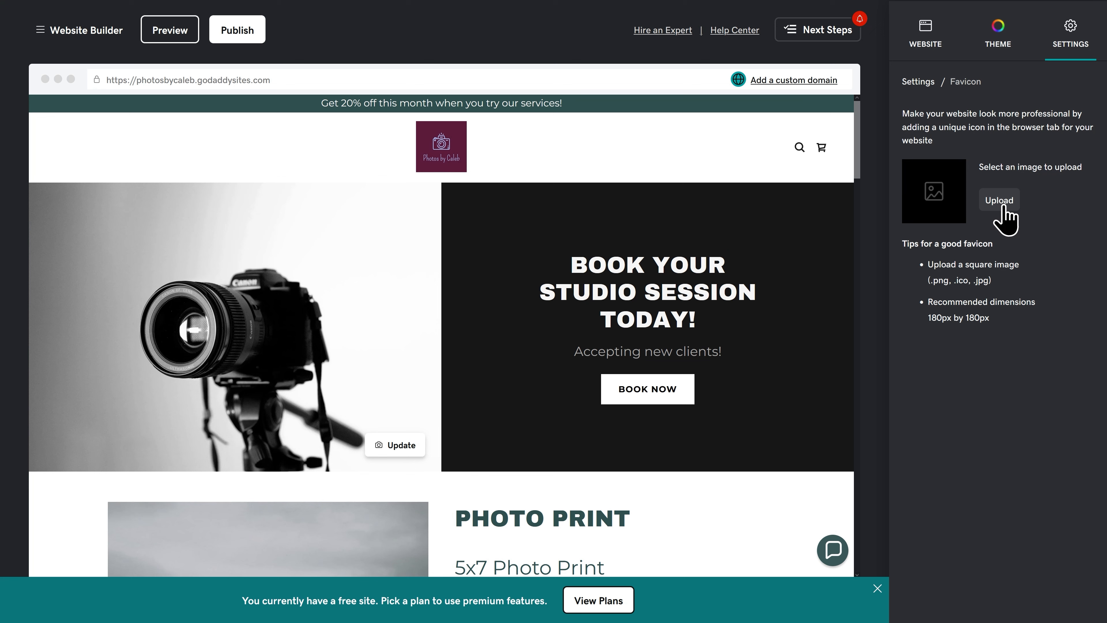
click(999, 204)
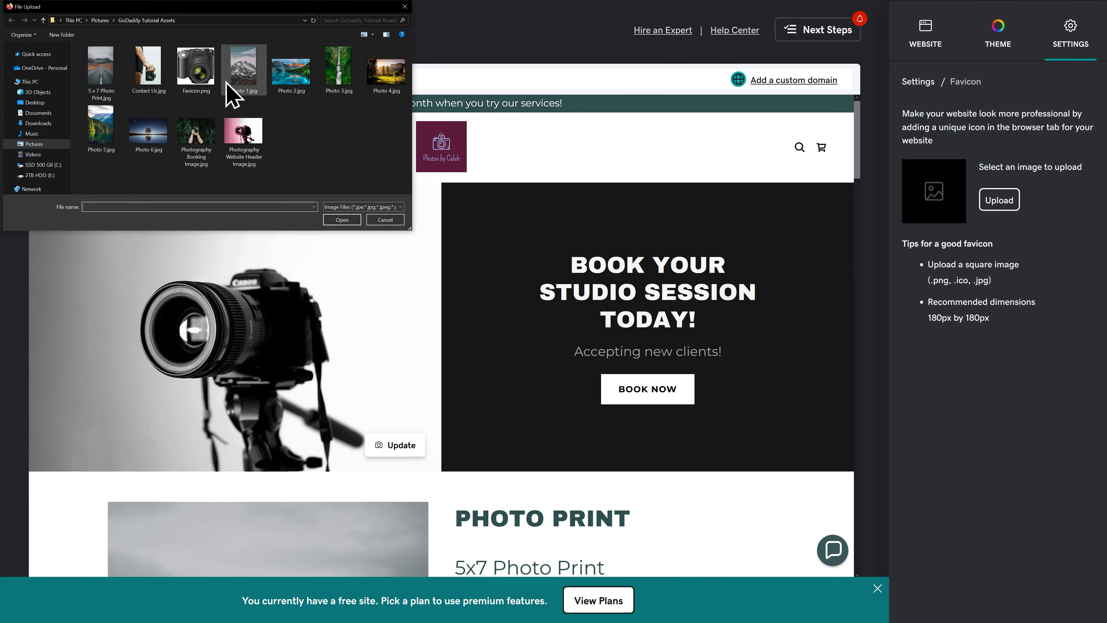
double_click(196, 78)
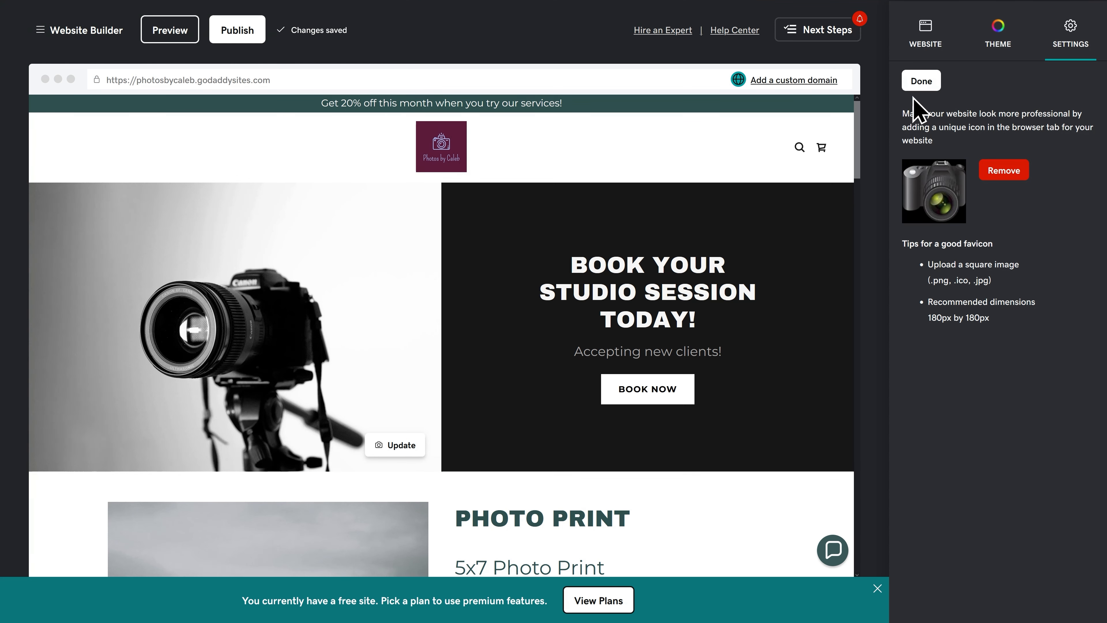
click(921, 82)
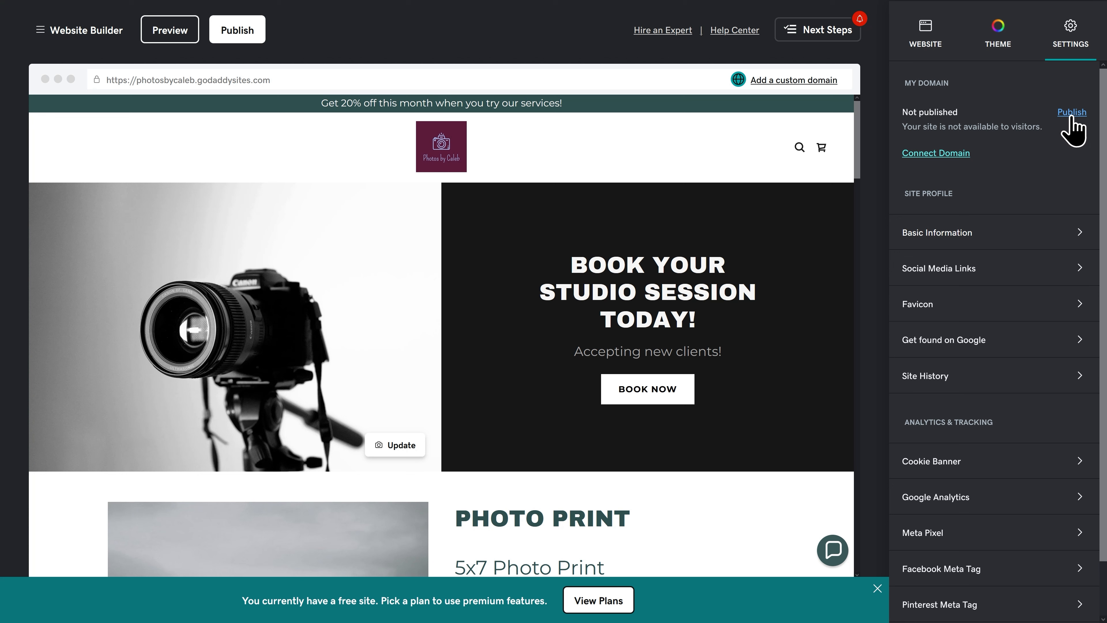
Publish the website and open the live site
click(238, 53)
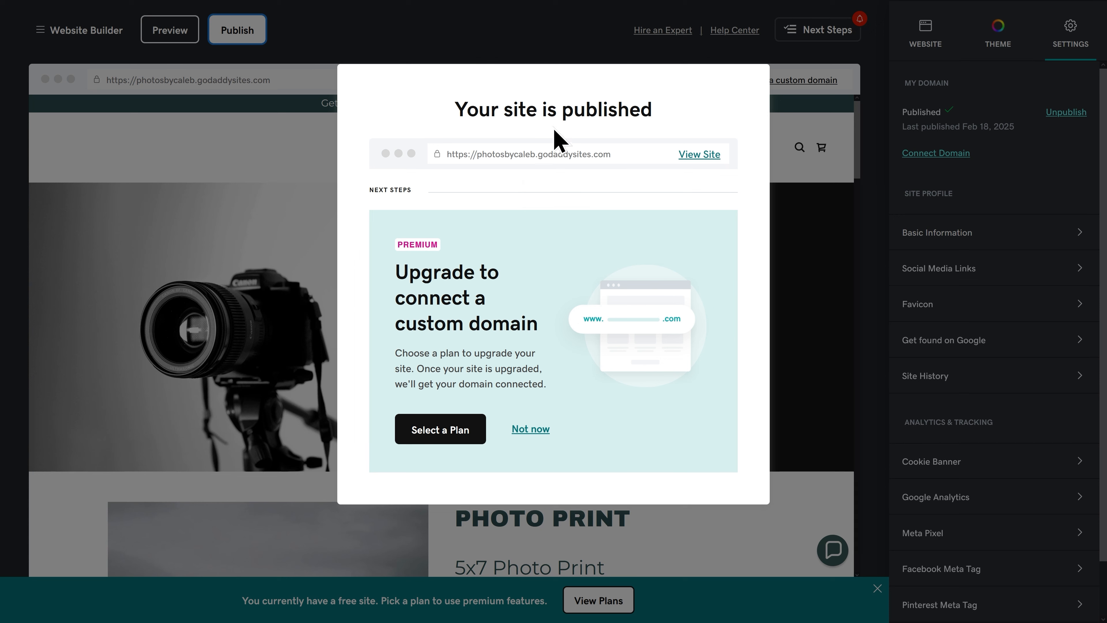
click(699, 155)
Review the published home page from the header through the photo print, story, gallery, contact and social sections to the footer
scroll(550, 207, down, 2)
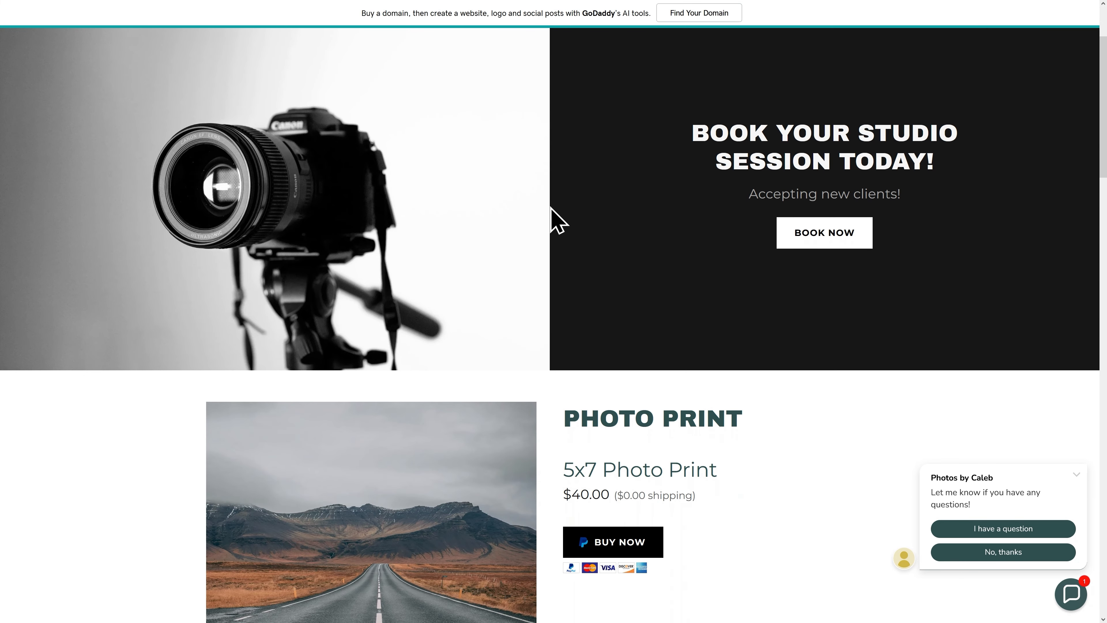
scroll(551, 207, down, 5)
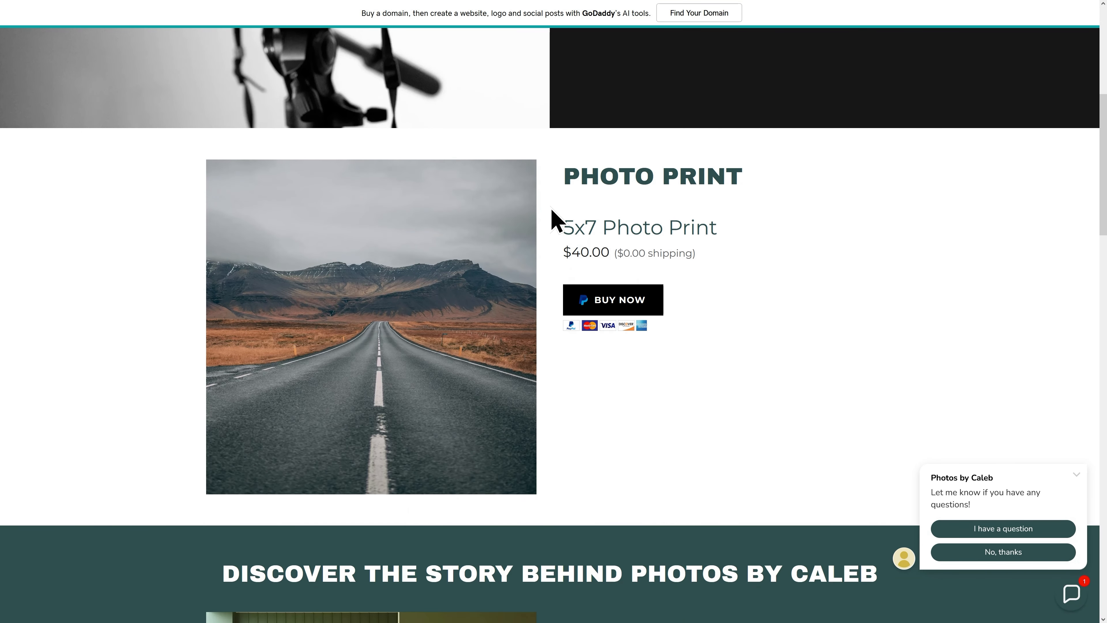
scroll(551, 210, down, 6)
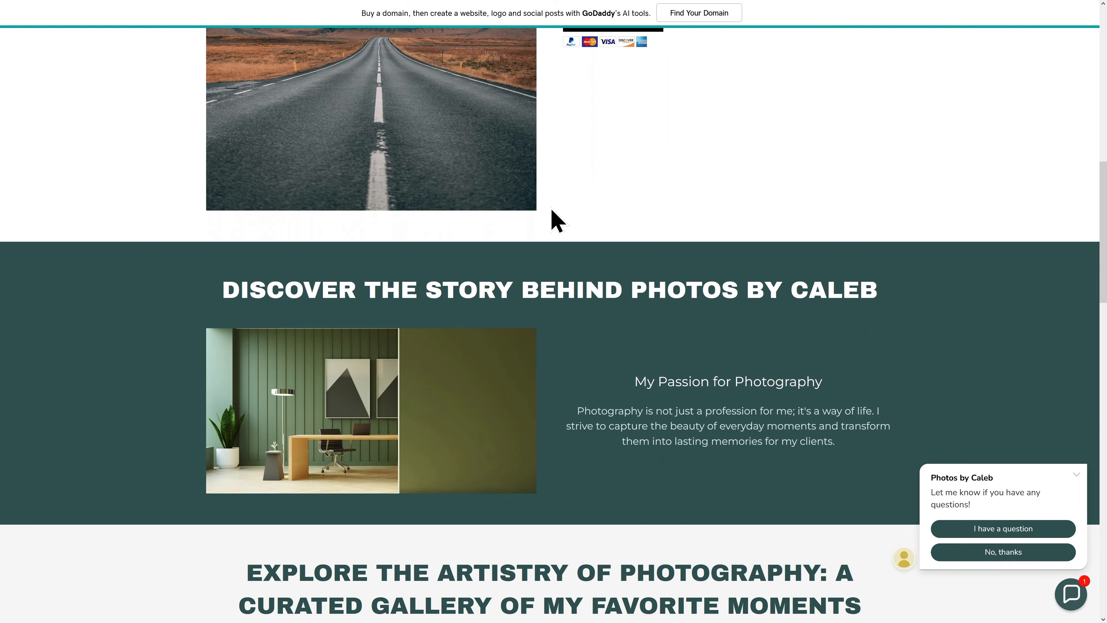
scroll(557, 221, down, 5)
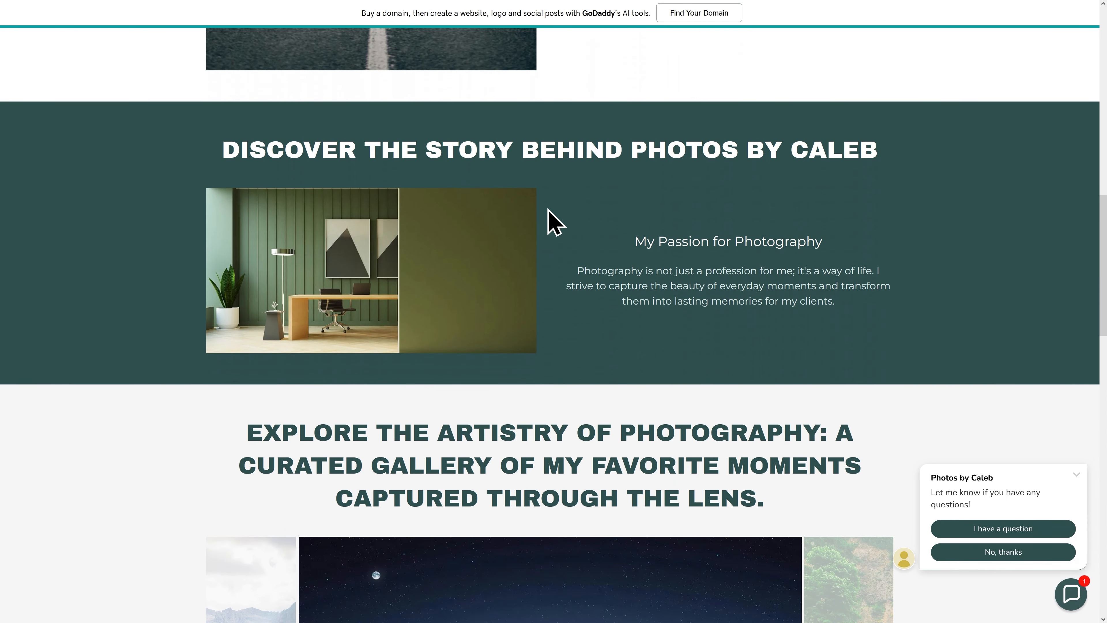
scroll(548, 218, down, 1)
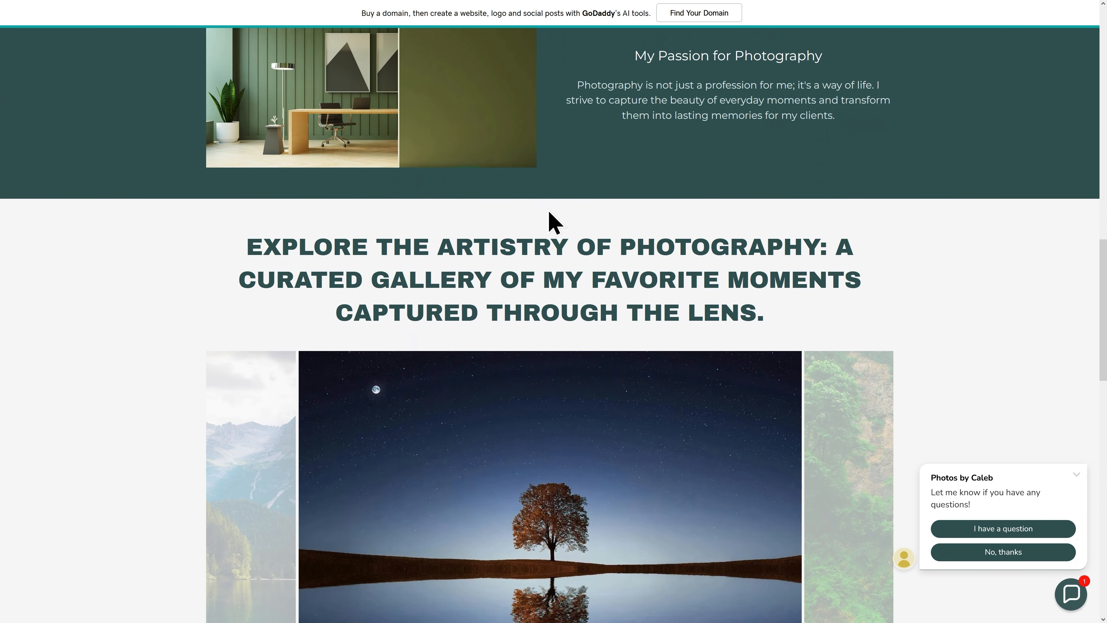
scroll(547, 213, down, 3)
scroll(552, 216, down, 1)
scroll(548, 210, down, 4)
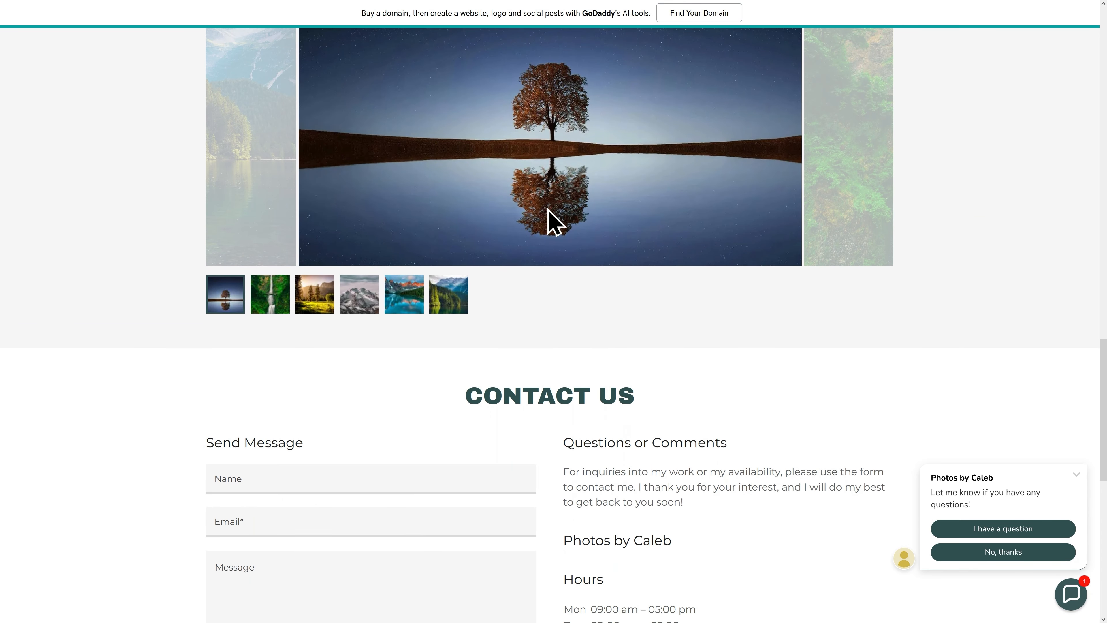
scroll(547, 209, down, 5)
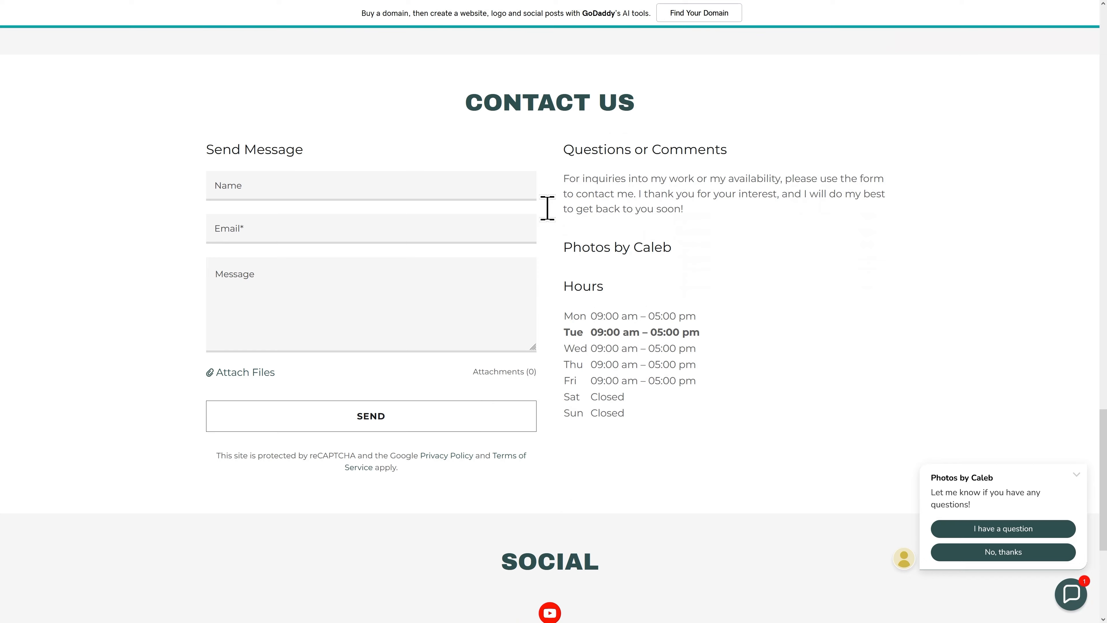
scroll(553, 222, down, 2)
scroll(550, 222, down, 3)
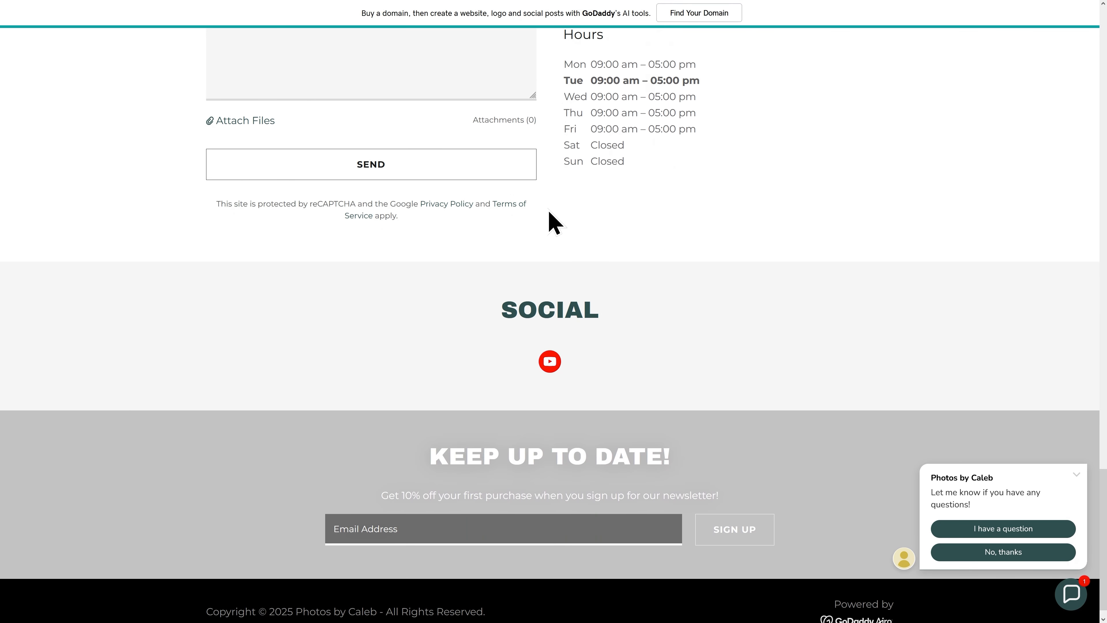